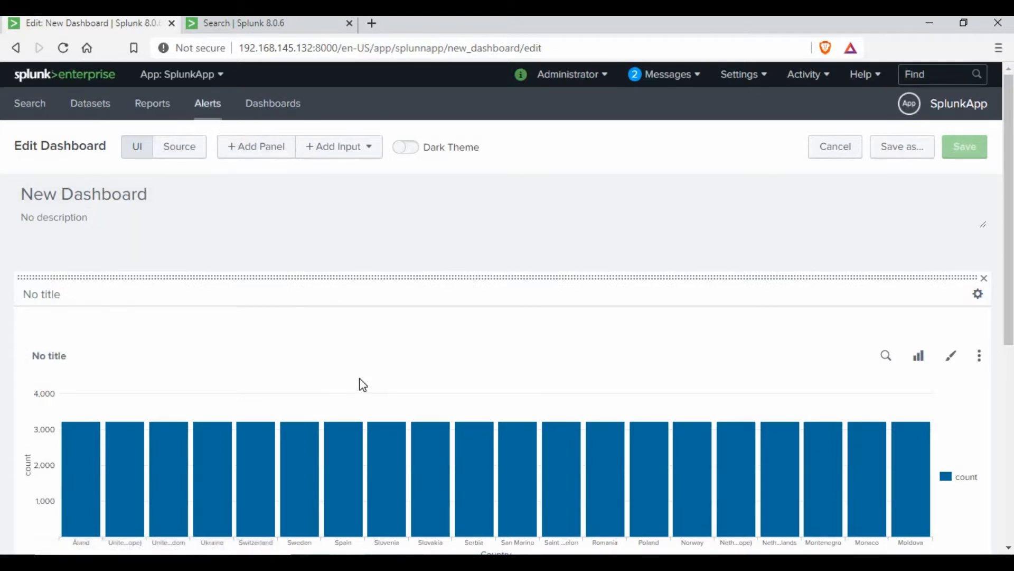
# - Examine the dashboard's chart panels and the available panel sources and input types
pyautogui.scroll(-1, 213, 391)
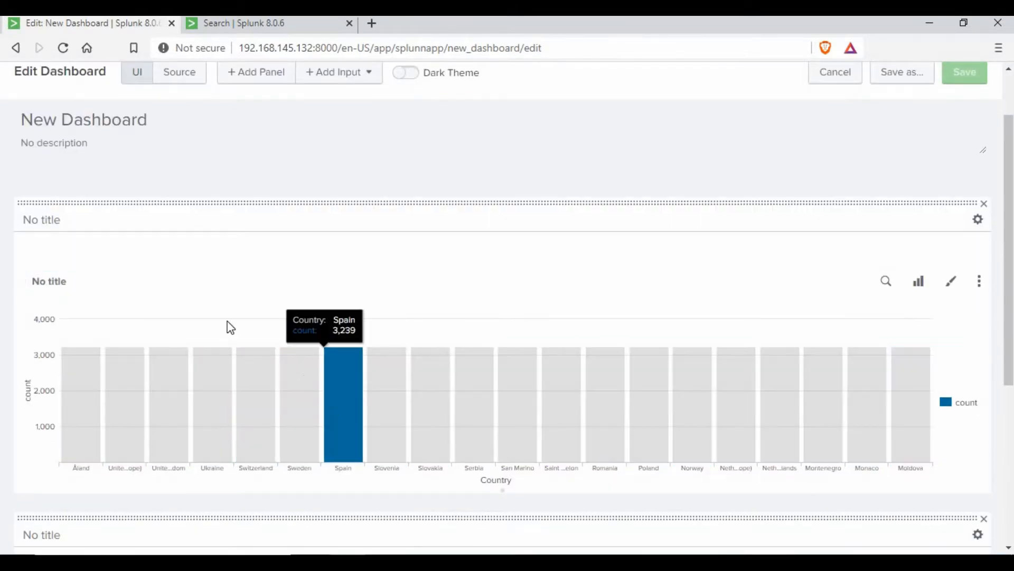
pyautogui.scroll(-2, 219, 275)
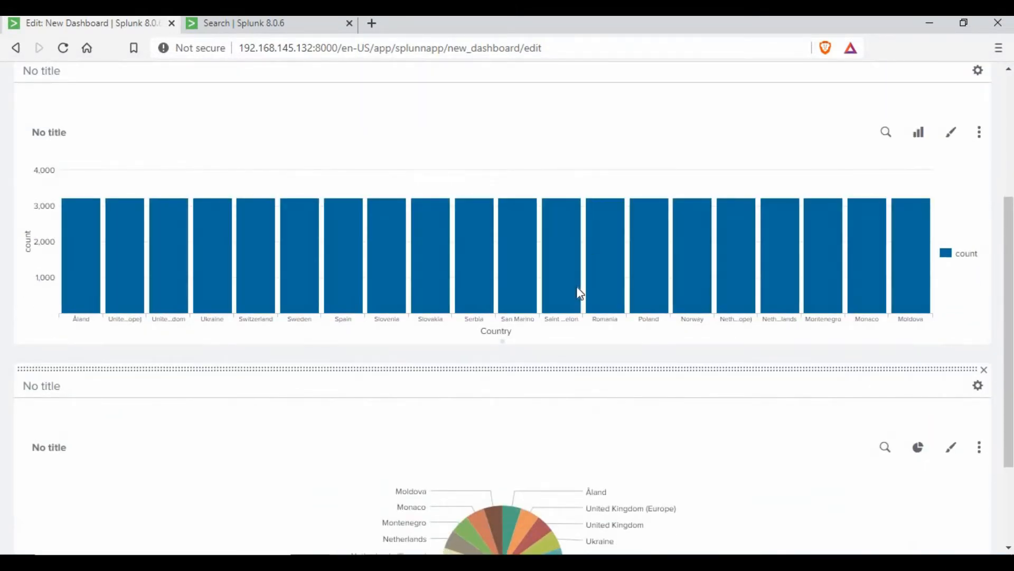
pyautogui.scroll(3, 480, 460)
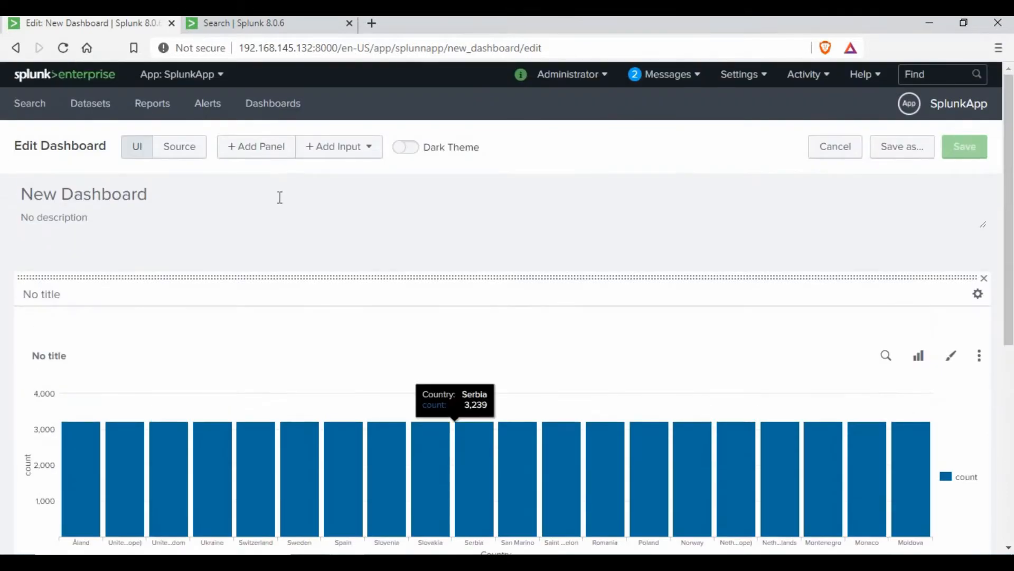
pyautogui.click(256, 146)
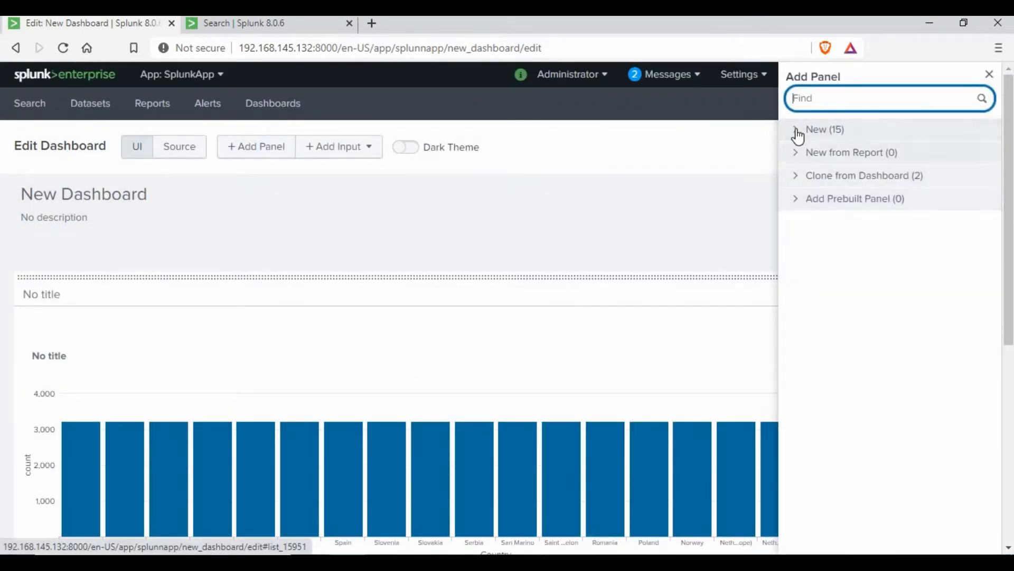
pyautogui.click(798, 132)
pyautogui.click(797, 136)
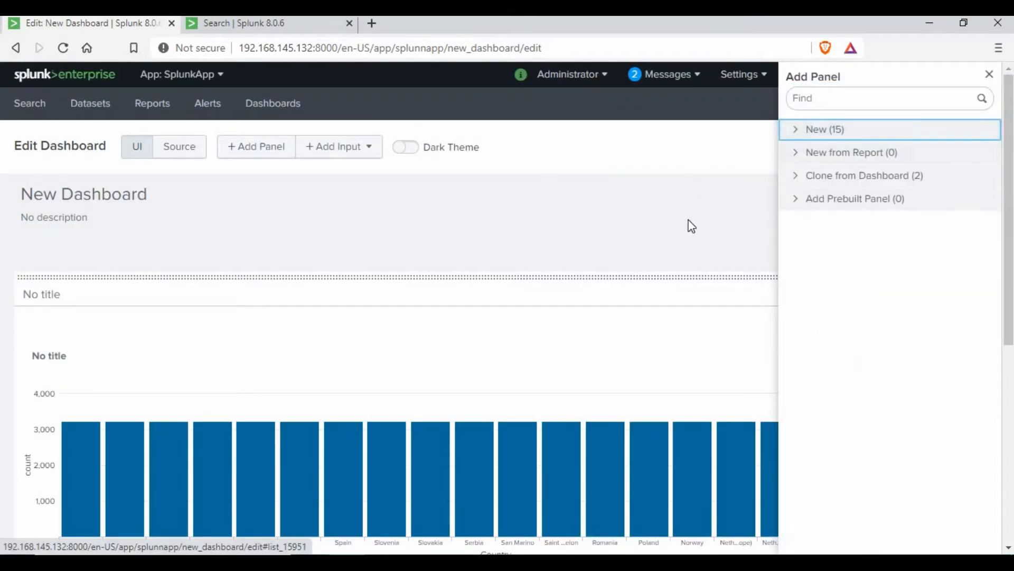
pyautogui.click(989, 75)
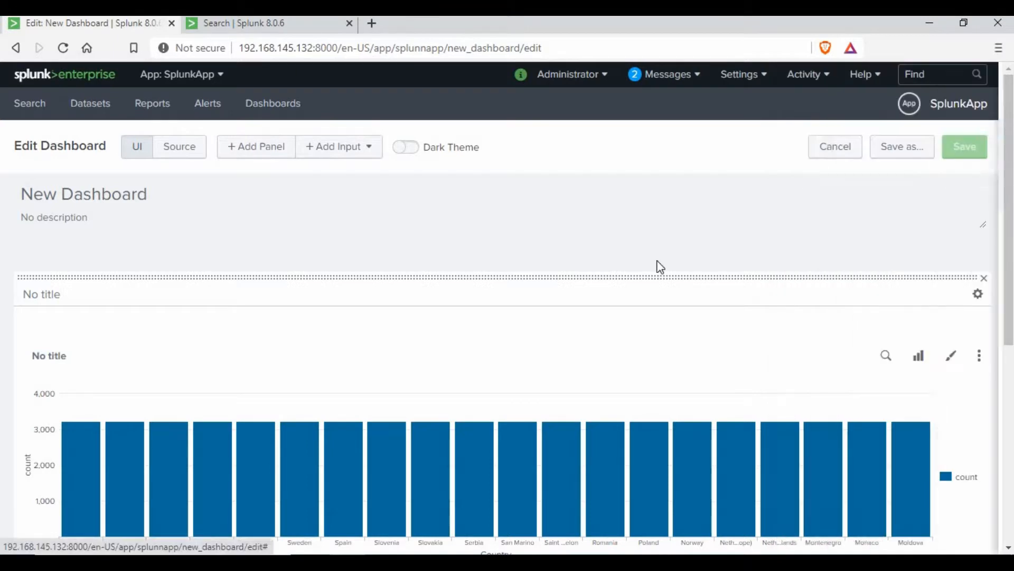
pyautogui.click(360, 155)
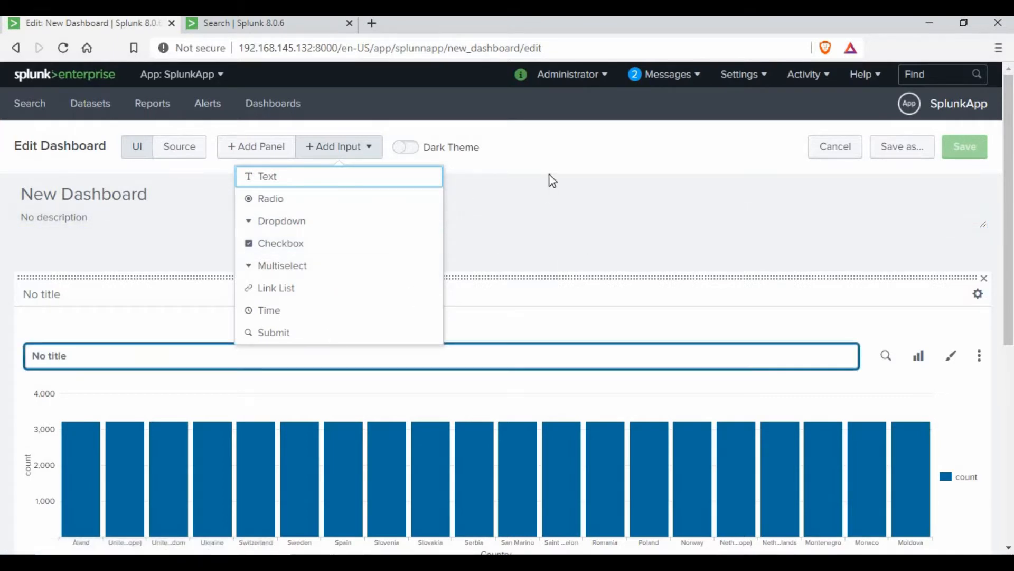
pyautogui.click(525, 216)
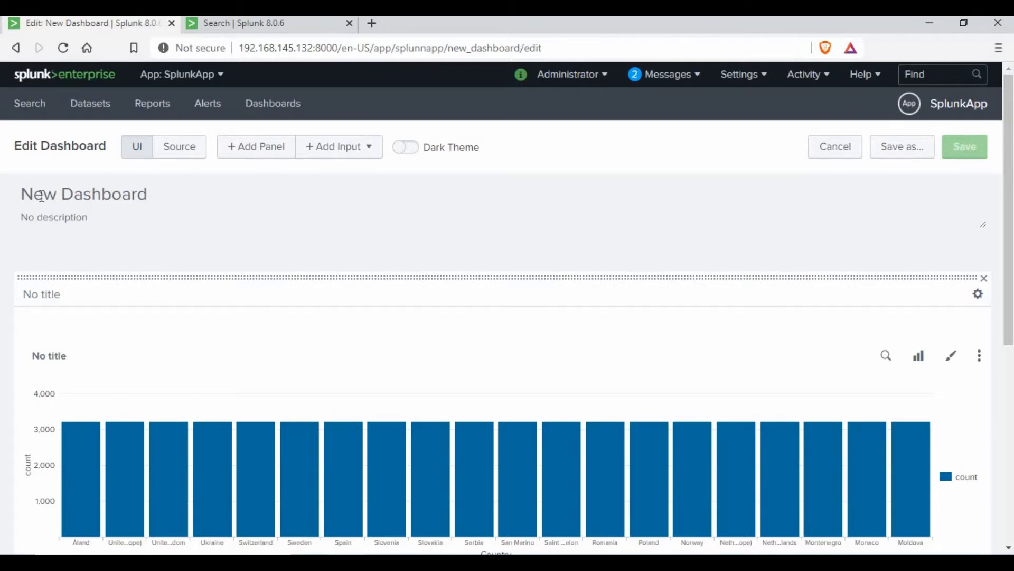
pyautogui.click(399, 201)
pyautogui.click(569, 220)
pyautogui.click(565, 255)
pyautogui.click(272, 194)
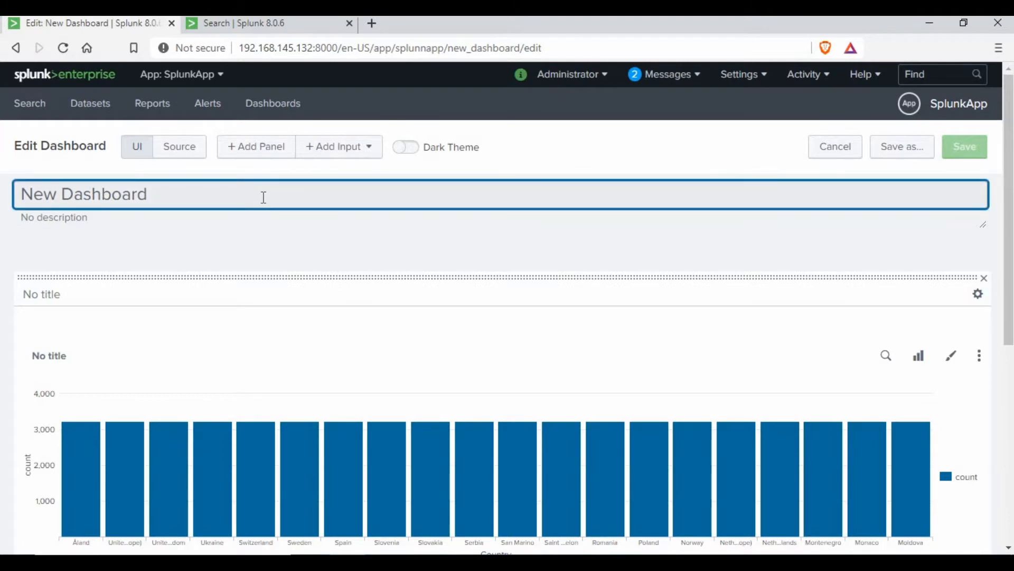
pyautogui.click(191, 215)
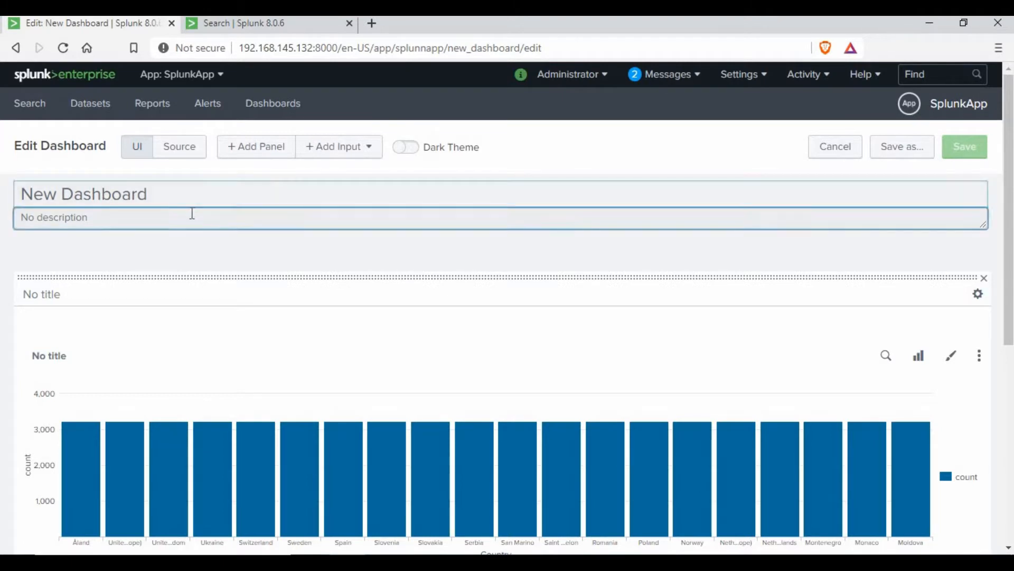
pyautogui.click(394, 479)
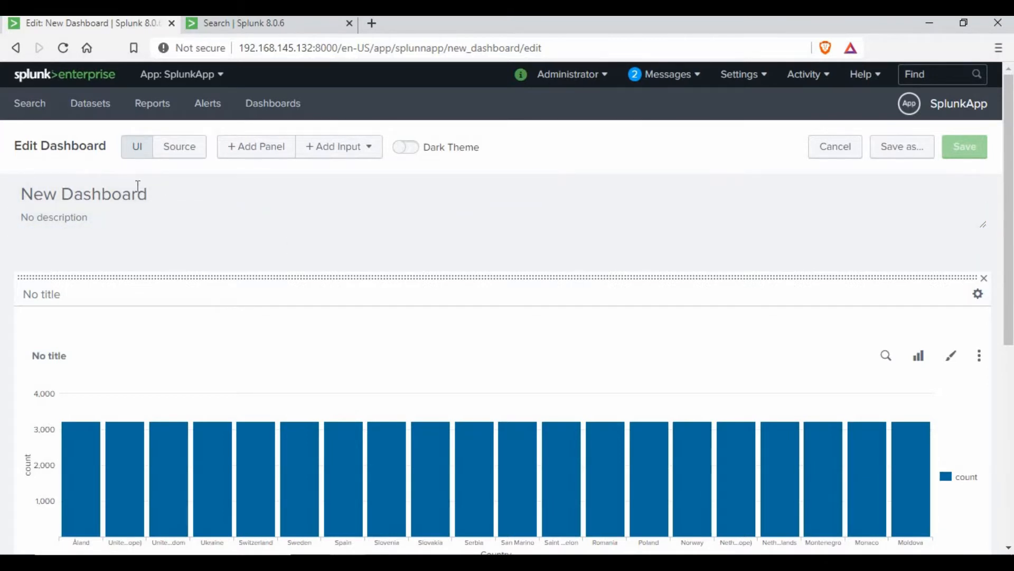
pyautogui.click(151, 200)
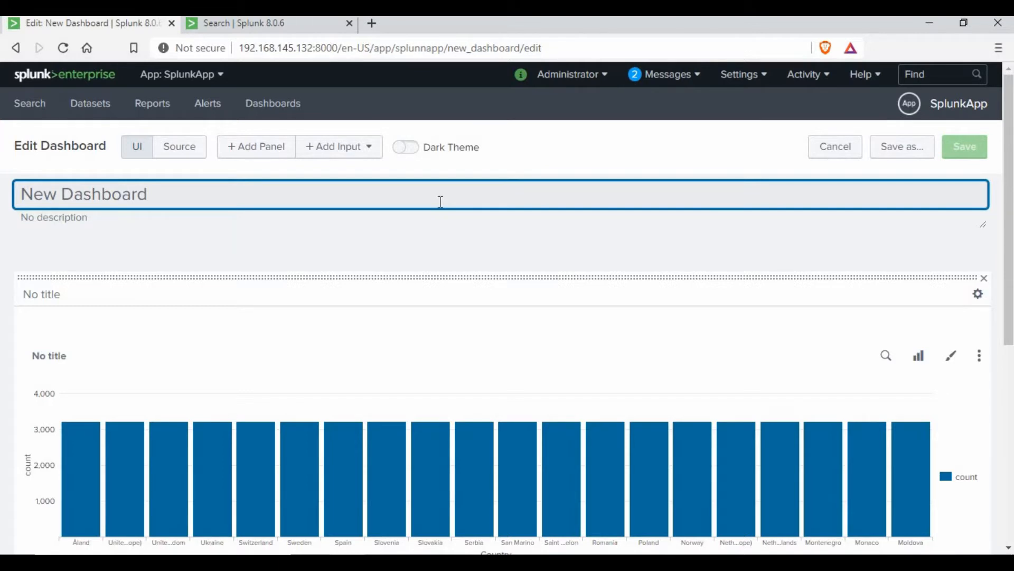
pyautogui.click(450, 338)
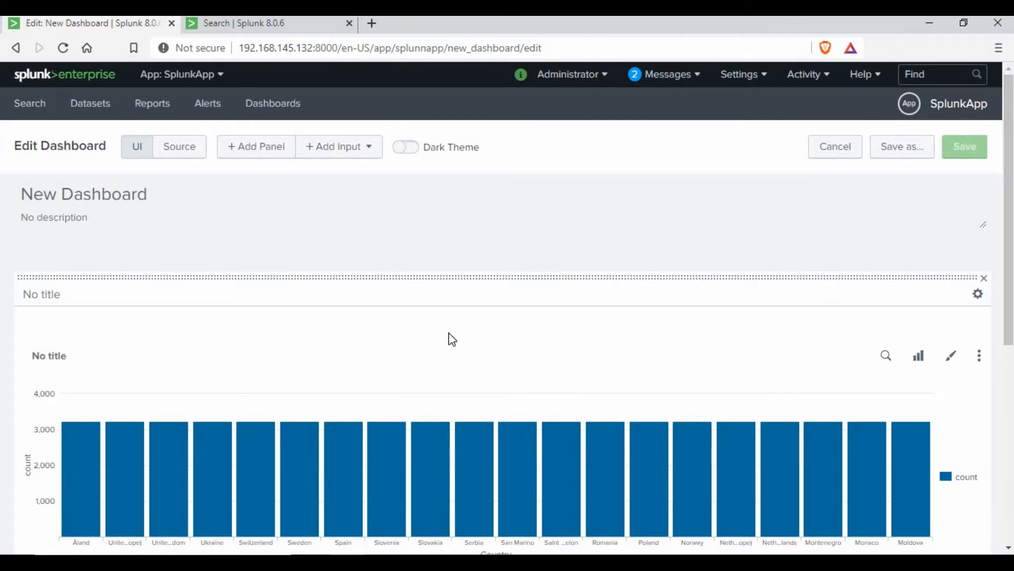
# - On the Search page, run source="GlobalLandTemperaturesByCountry.csv" host="localhost.localdomain" sourcetype="csv"| top limit=20 Country over all time and review the results
pyautogui.click(249, 26)
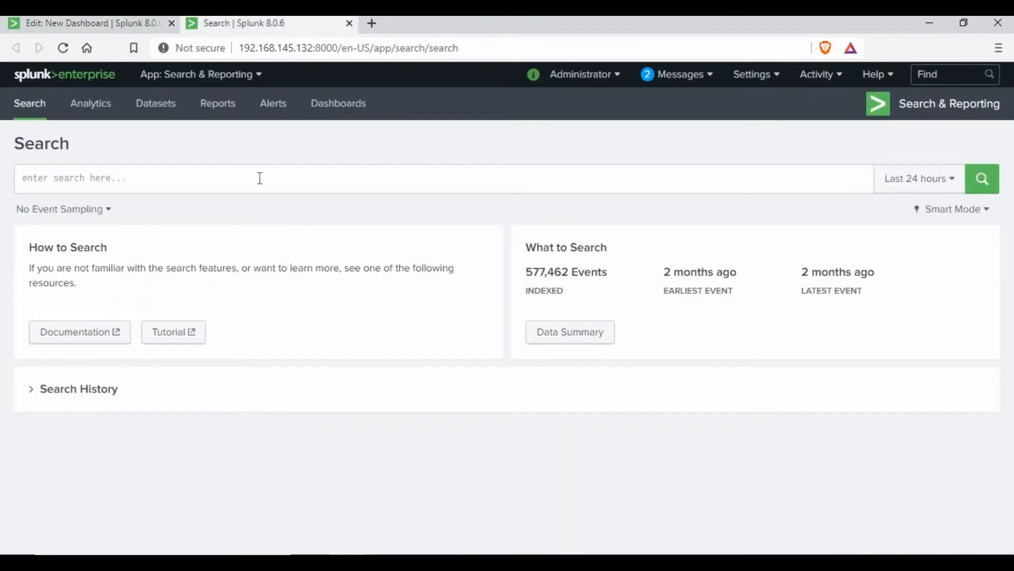
pyautogui.click(260, 178)
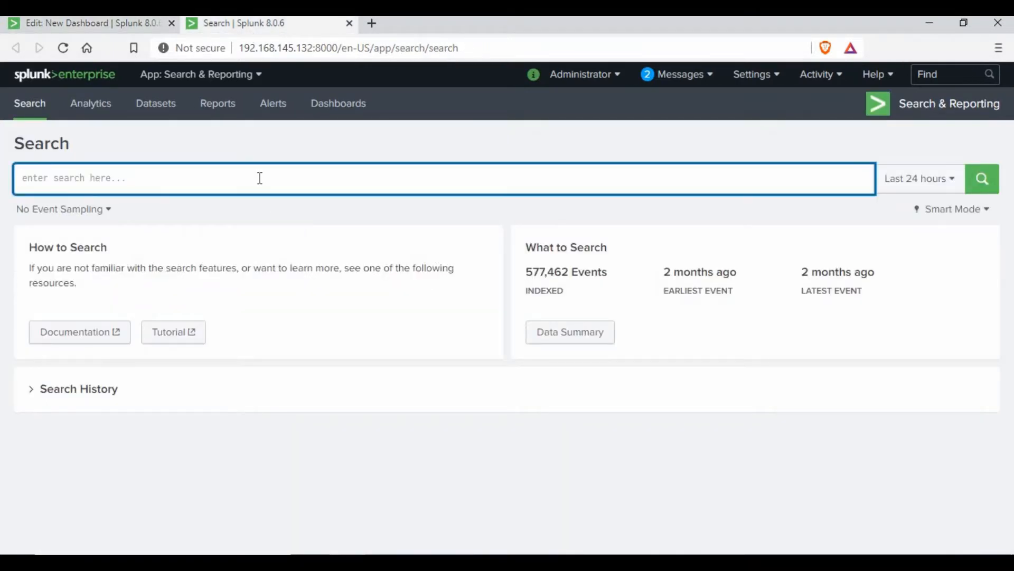
pyautogui.write('source="GlobalLandTemperaturesByCountry.csv" host="localhost.localdomain" sourcetype="csv"| top limit=20 Country')
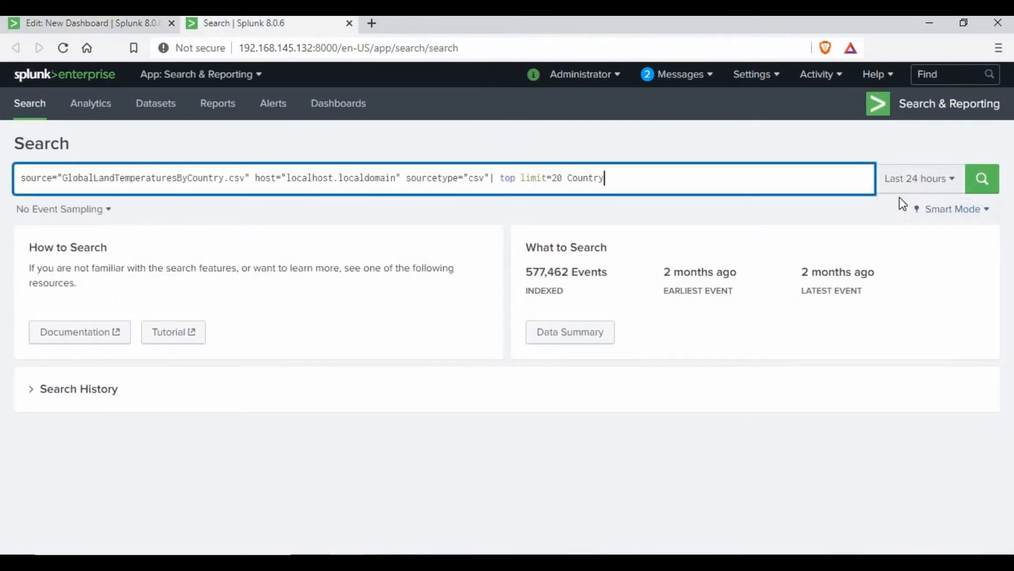
pyautogui.click(915, 178)
pyautogui.click(891, 264)
pyautogui.click(984, 185)
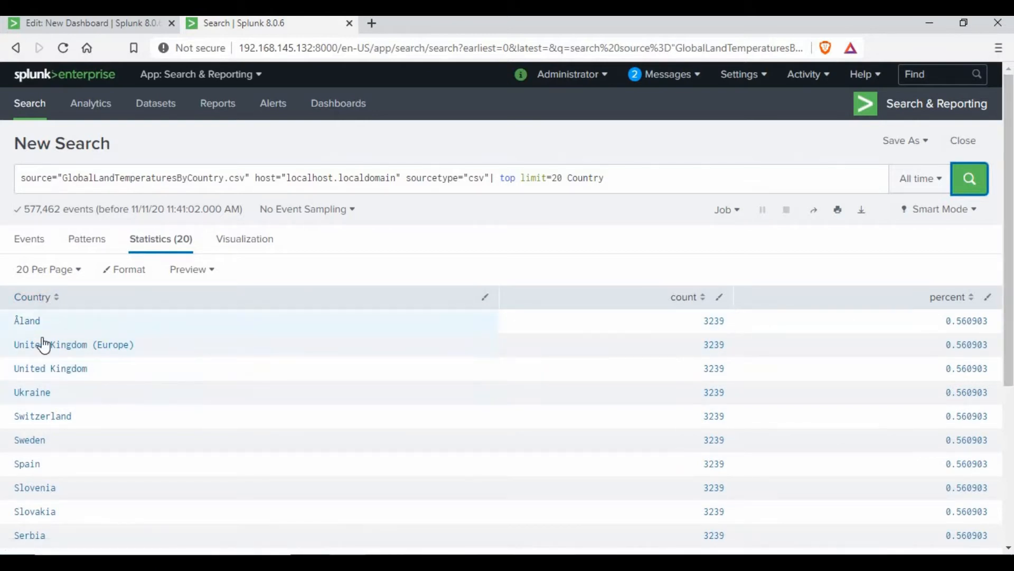
pyautogui.scroll(-3, 43, 325)
pyautogui.scroll(3, 49, 324)
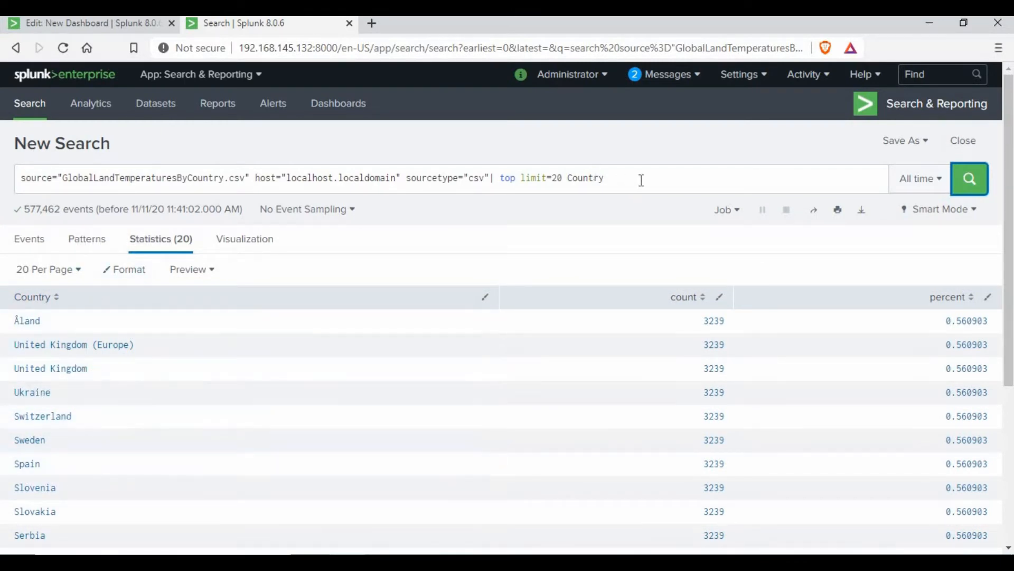
# - Copy the complete search query that returns the top 20 countries
pyautogui.moveTo(640, 179); pyautogui.dragTo(20, 178)
pyautogui.rightClick(40, 179)
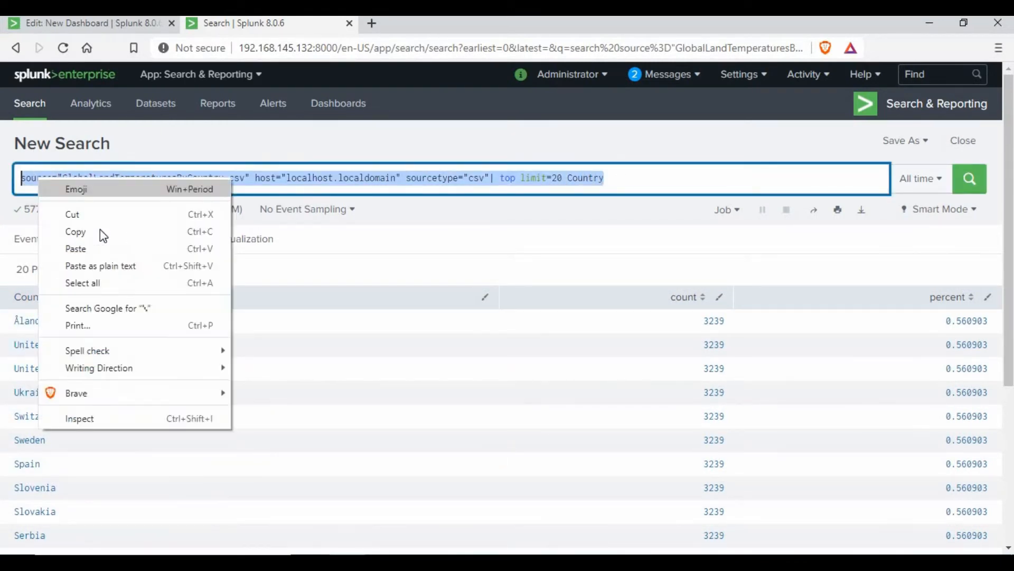
pyautogui.click(100, 230)
# - Return to the dashboard being edited and add a dropdown input to it
pyautogui.click(117, 27)
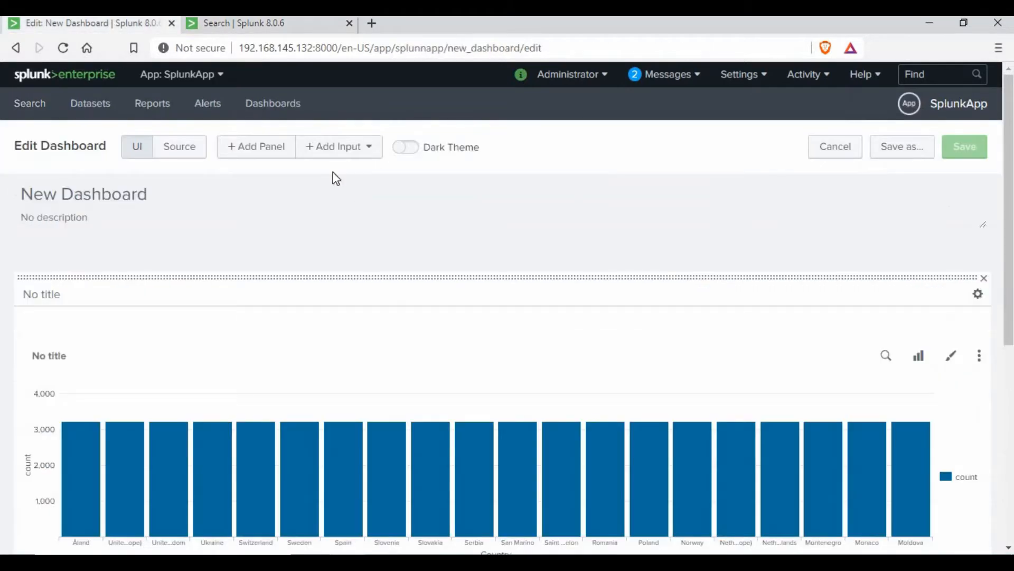
pyautogui.click(369, 160)
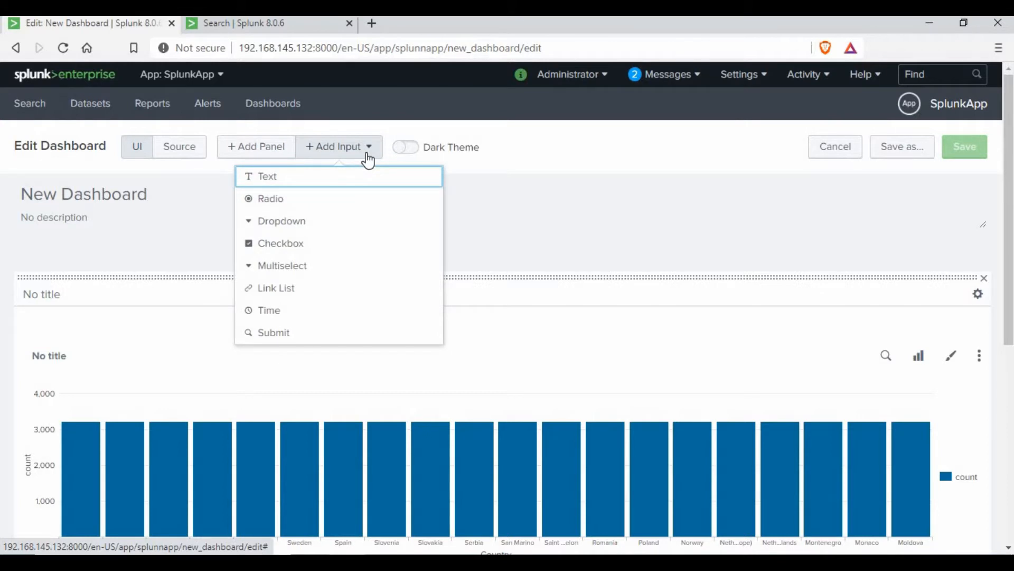
pyautogui.click(300, 222)
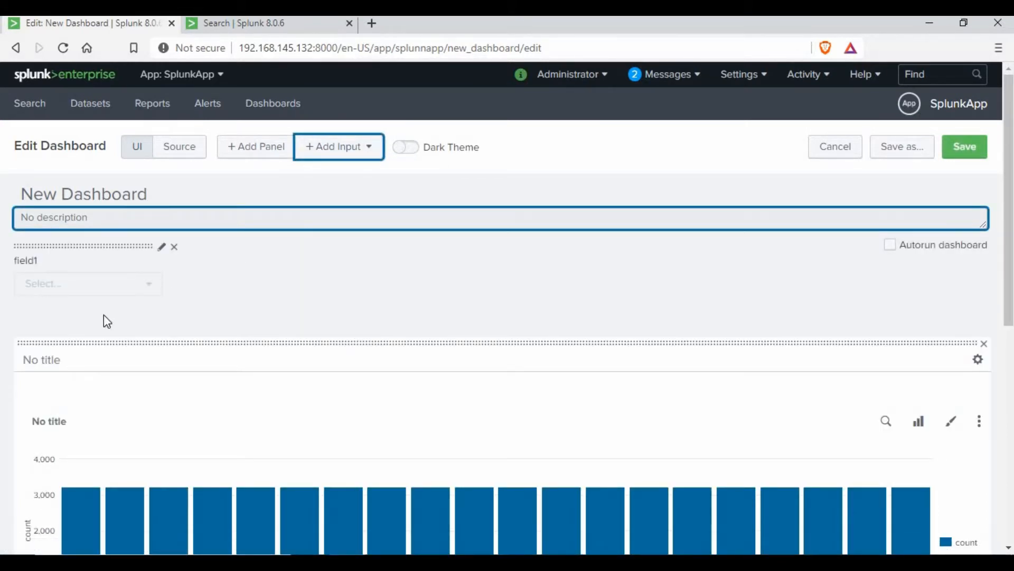
# - Edit the new dropdown input and set its label to country
pyautogui.click(163, 248)
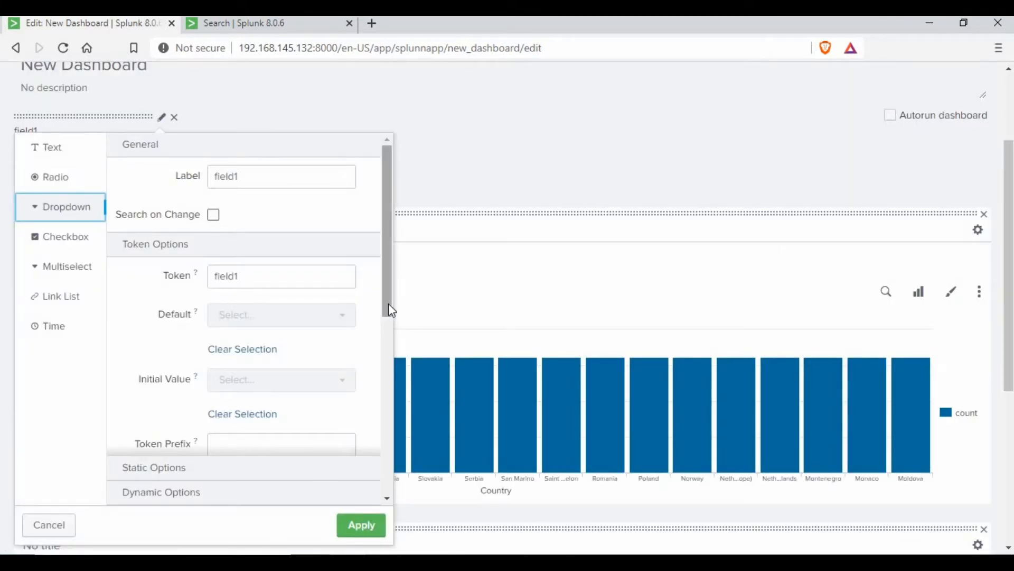
pyautogui.click(283, 179)
pyautogui.doubleClick(270, 181)
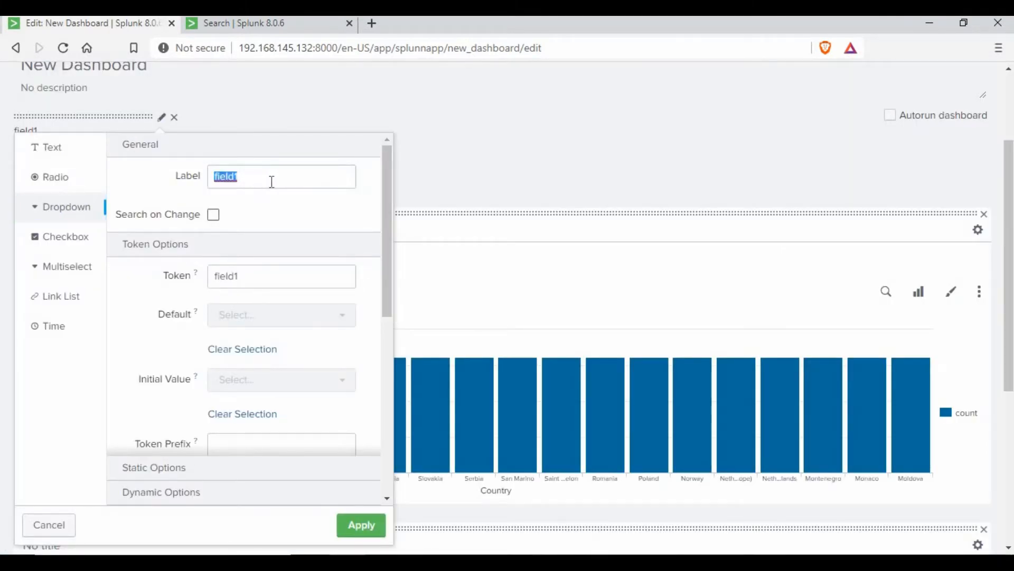
pyautogui.click(243, 178)
pyautogui.doubleClick(246, 174)
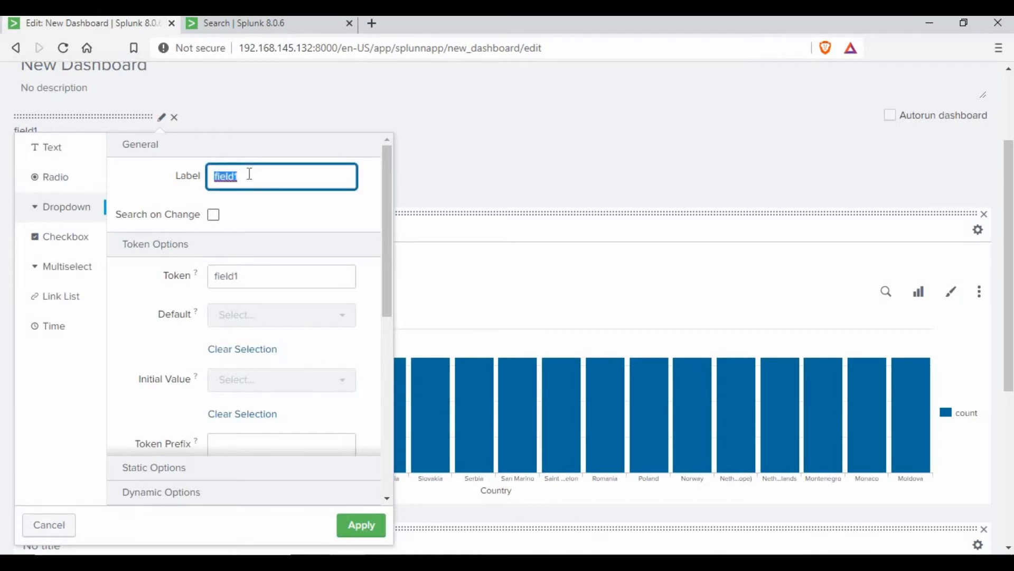
pyautogui.write('country')
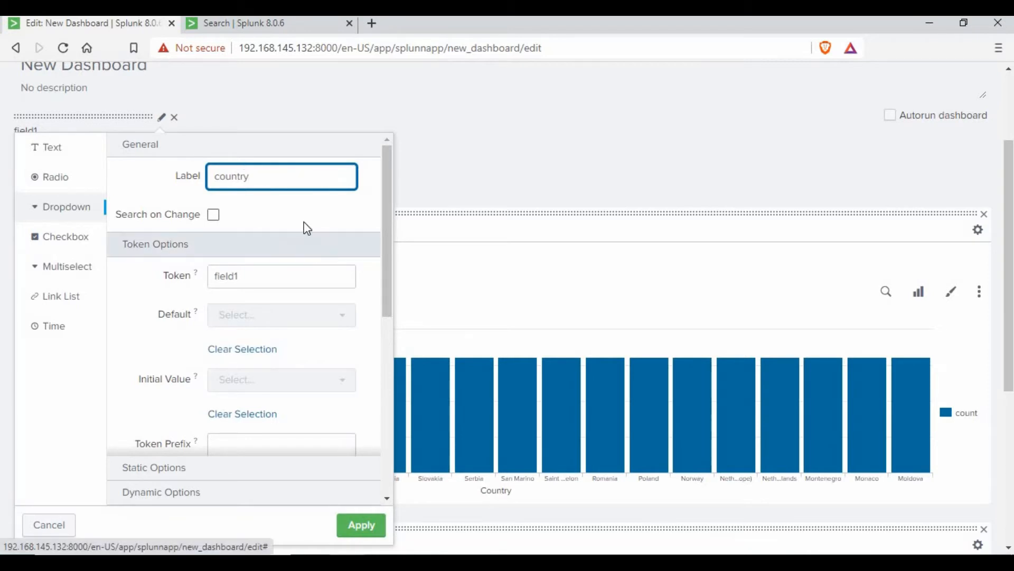
# - Set the dropdown's token to country, enable Search on Change and apply the settings
pyautogui.click(271, 276)
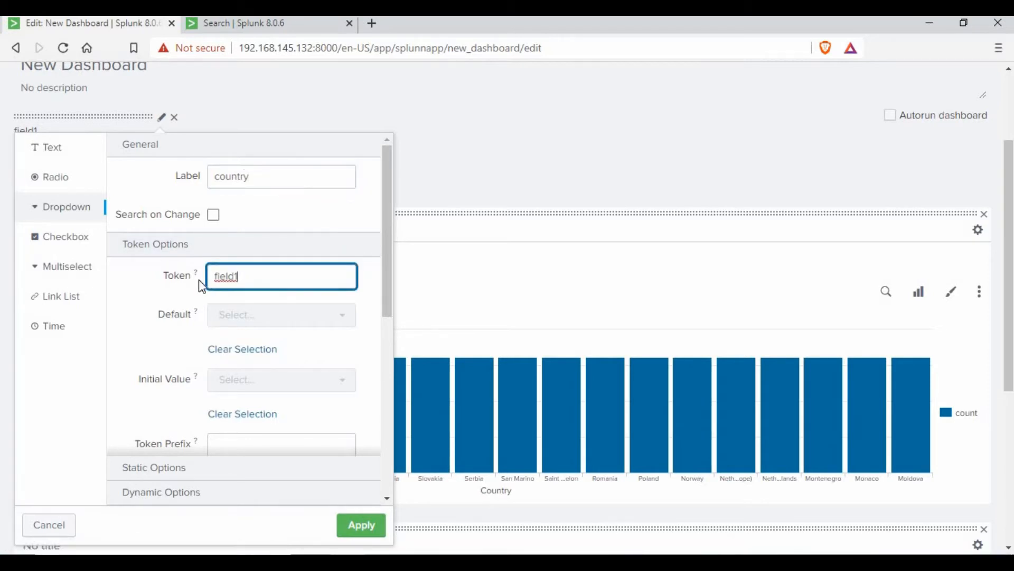
pyautogui.hotkey('ctrl', 'a')
pyautogui.moveTo(195, 274)
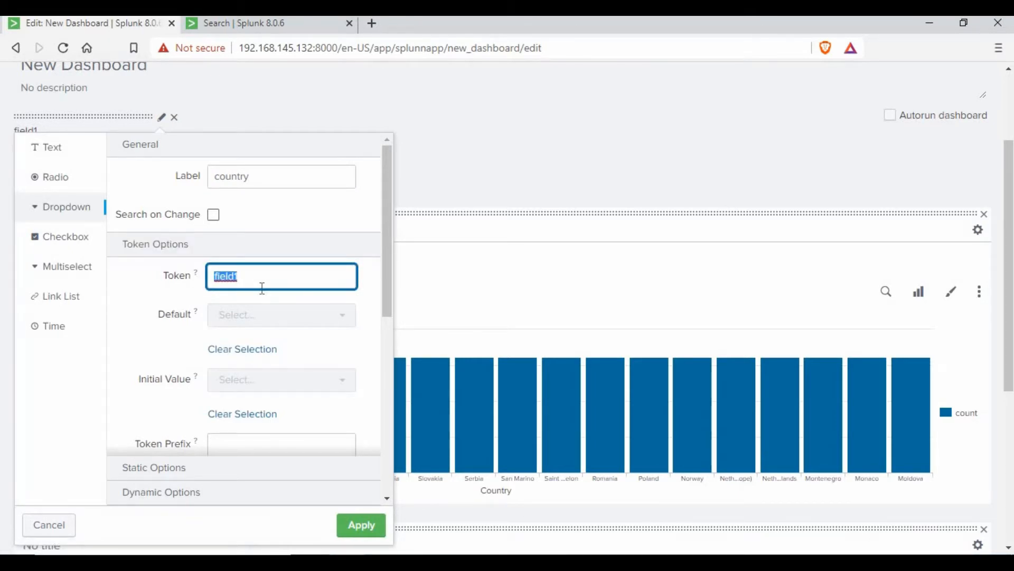
pyautogui.write('country')
pyautogui.click(214, 214)
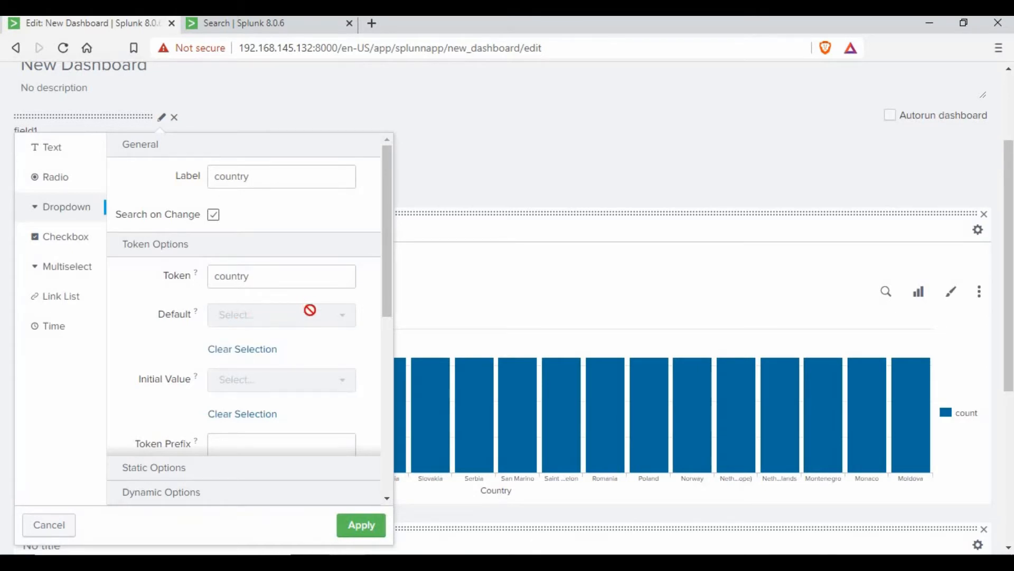
pyautogui.scroll(-2, 252, 206)
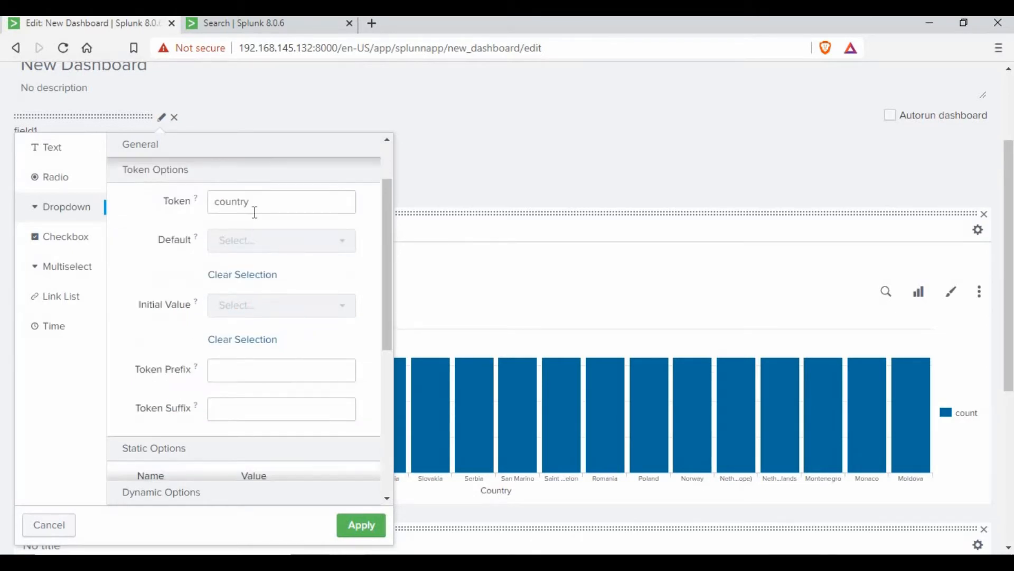
pyautogui.click(268, 209)
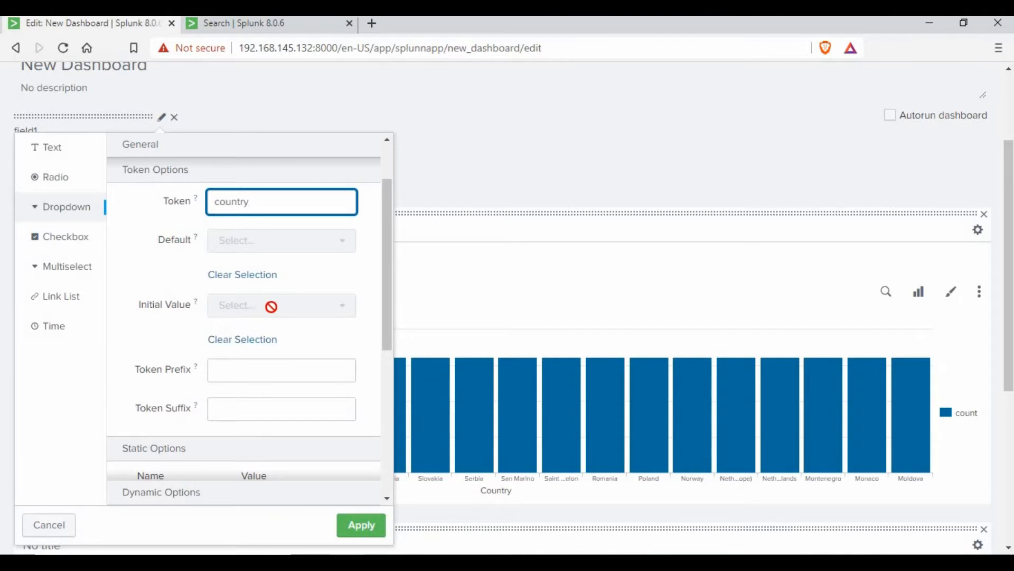
pyautogui.press('Return')
# - Paste the copied top 20 countries query as the search string in the dropdown's dynamic options
pyautogui.scroll(-3, 335, 359)
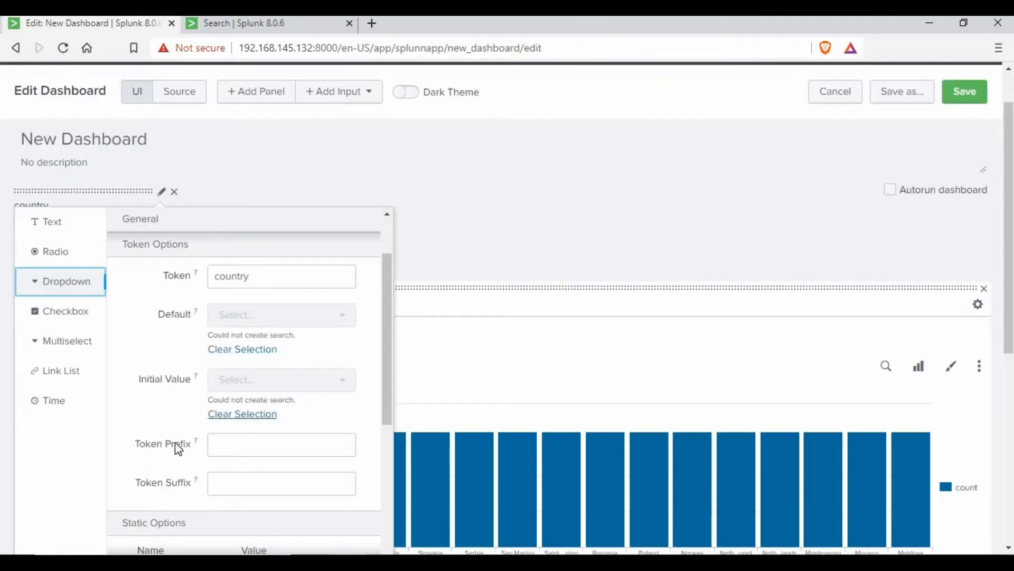
pyautogui.scroll(-3, 257, 445)
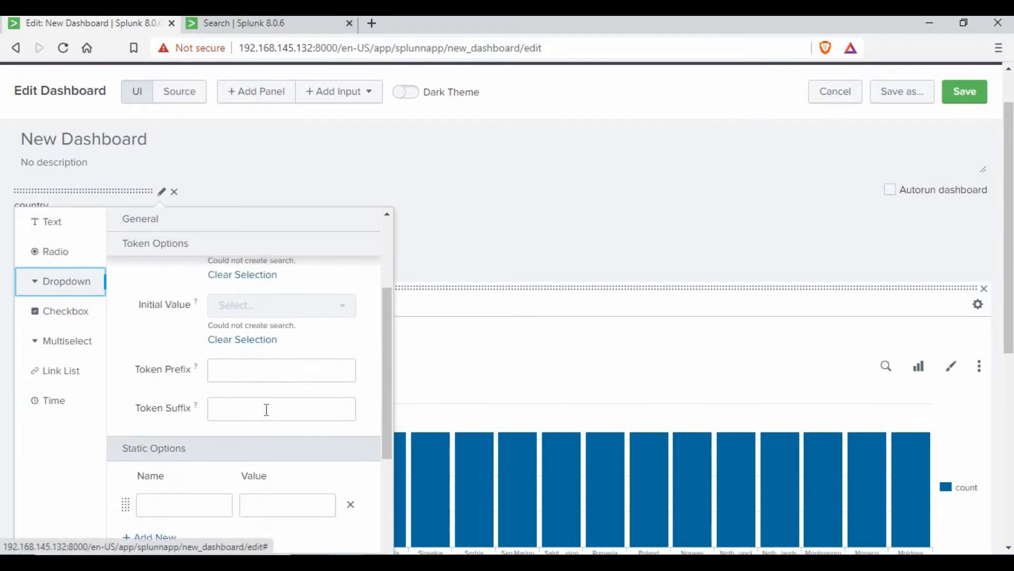
pyautogui.scroll(-3, 264, 407)
pyautogui.scroll(-3, 167, 345)
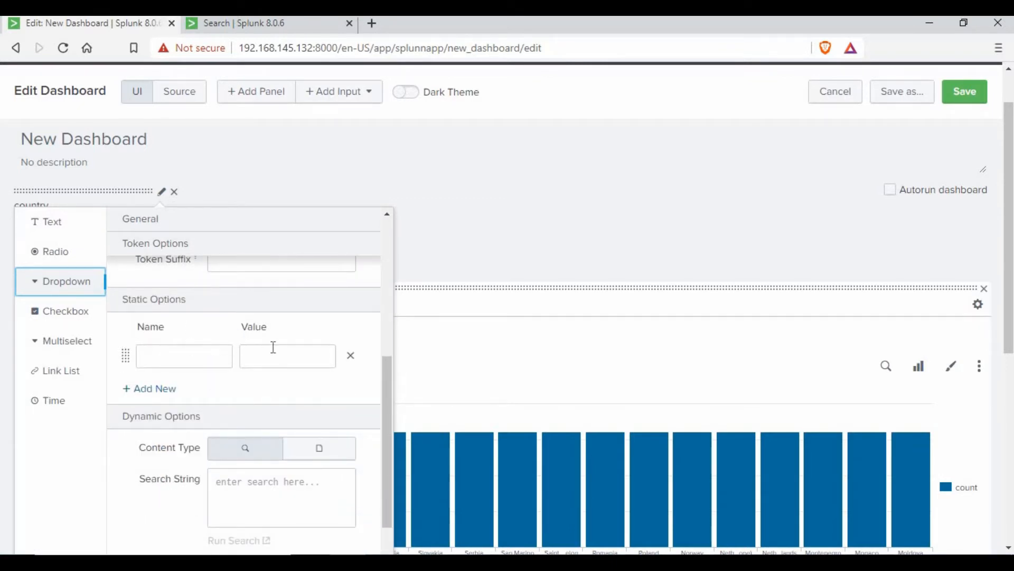
pyautogui.scroll(-3, 234, 349)
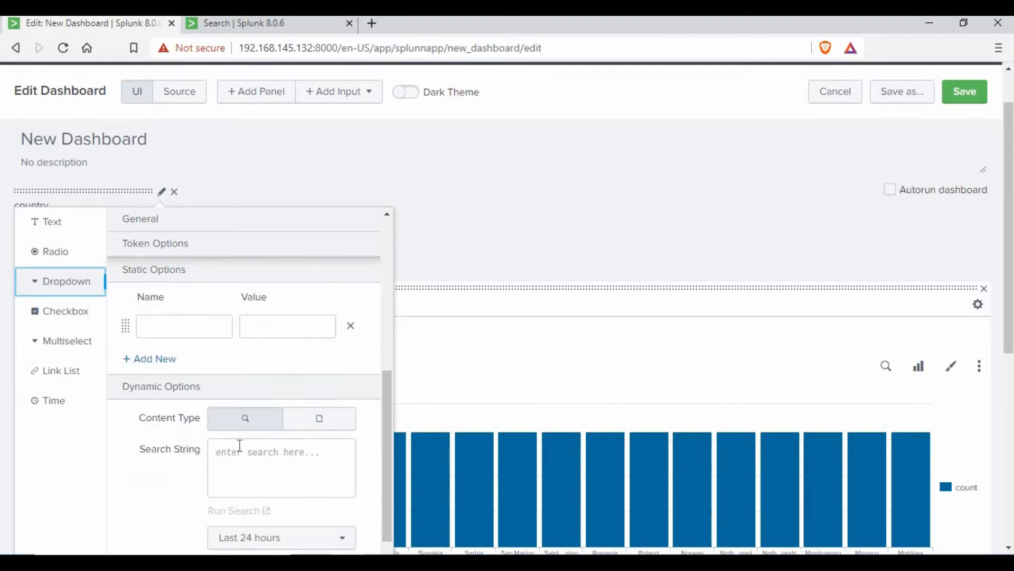
pyautogui.click(252, 423)
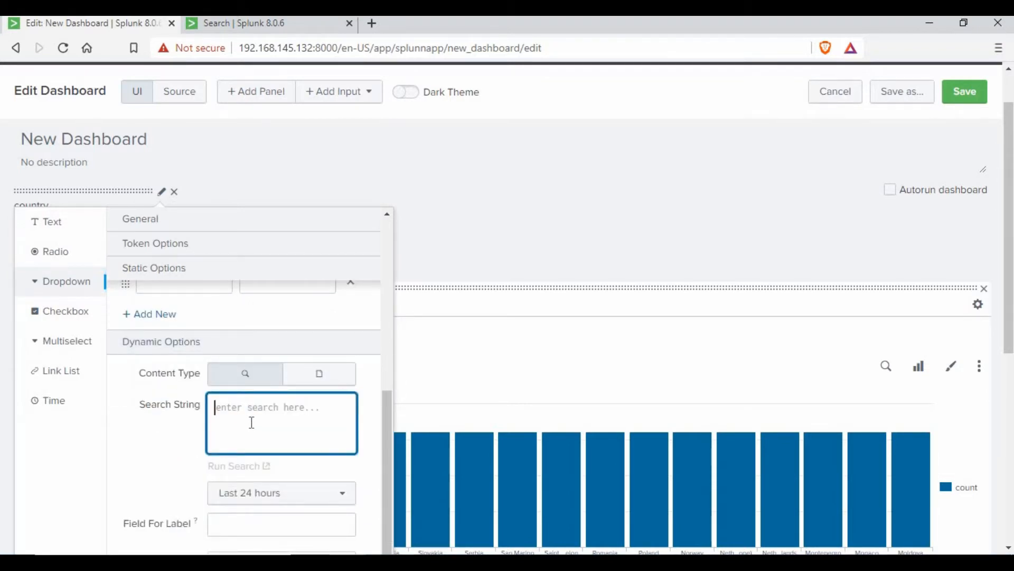
pyautogui.hotkey('ctrl', 'v')
pyautogui.click(273, 25)
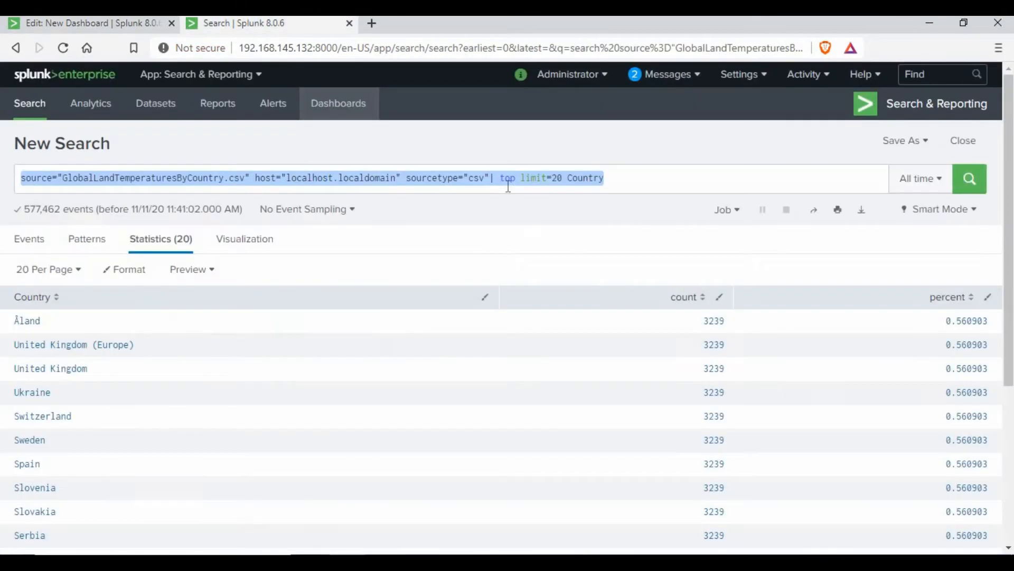
pyautogui.click(77, 24)
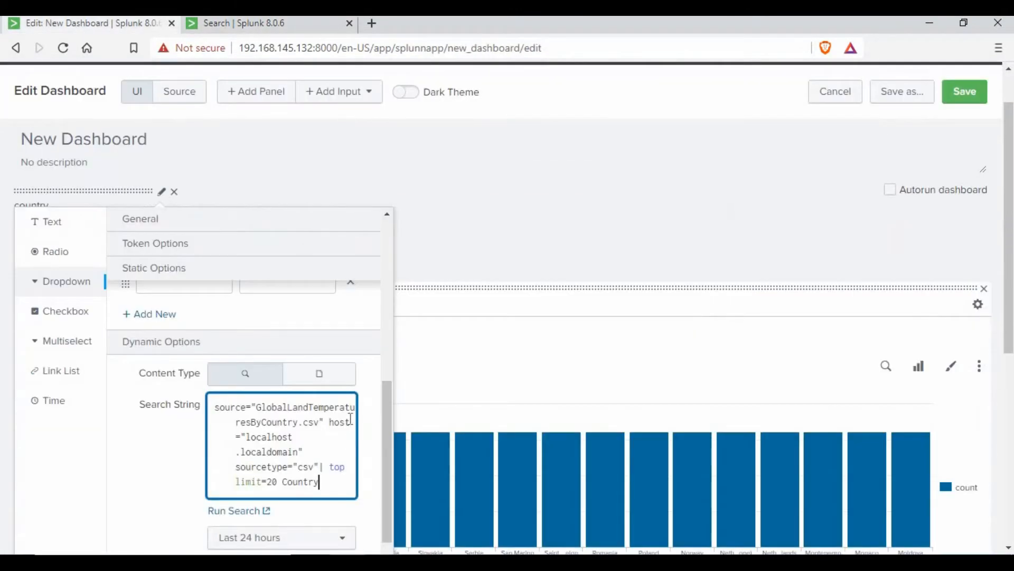
# - Set the time range of the dropdown's dynamic options search to All time
pyautogui.scroll(-2, 296, 489)
pyautogui.click(296, 487)
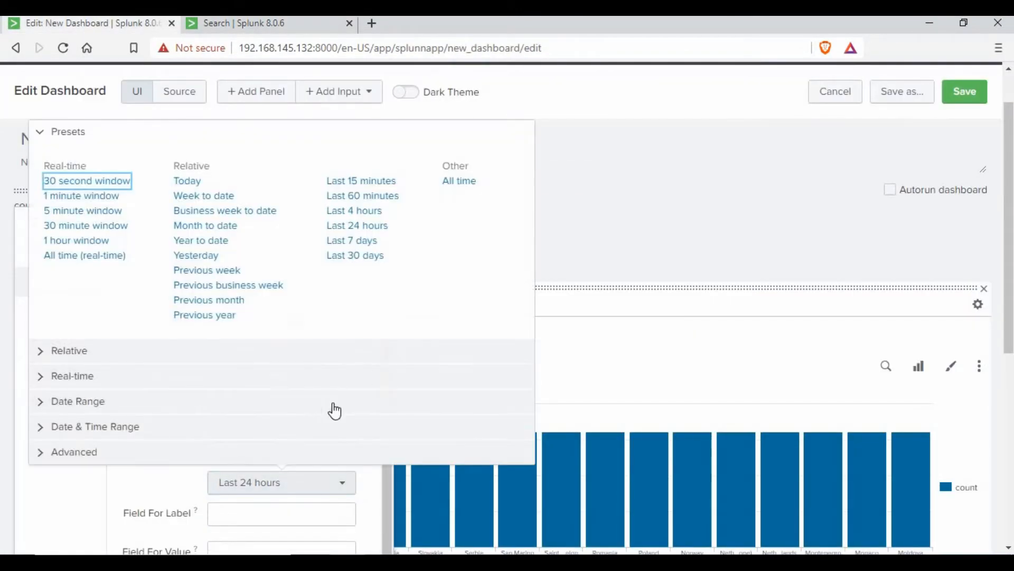
pyautogui.click(456, 180)
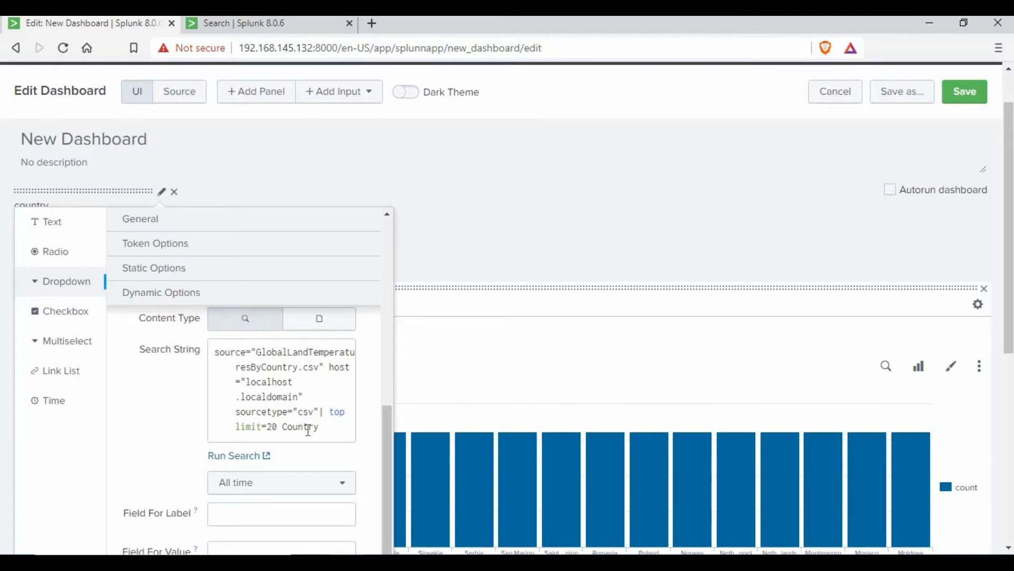
# - Set both Field For Label and Field For Value to country and apply the dropdown's settings
pyautogui.scroll(-3, 260, 353)
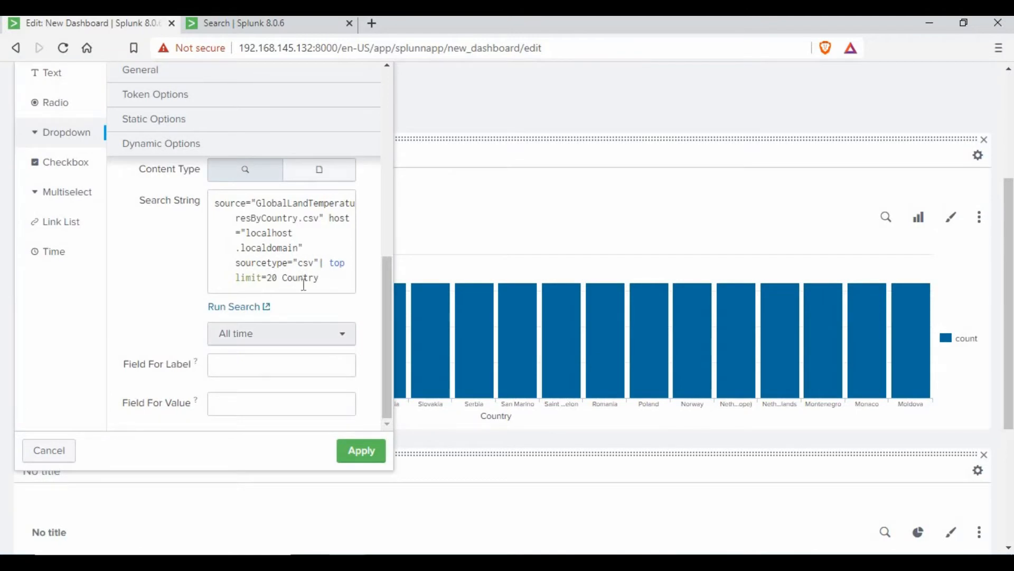
pyautogui.click(257, 372)
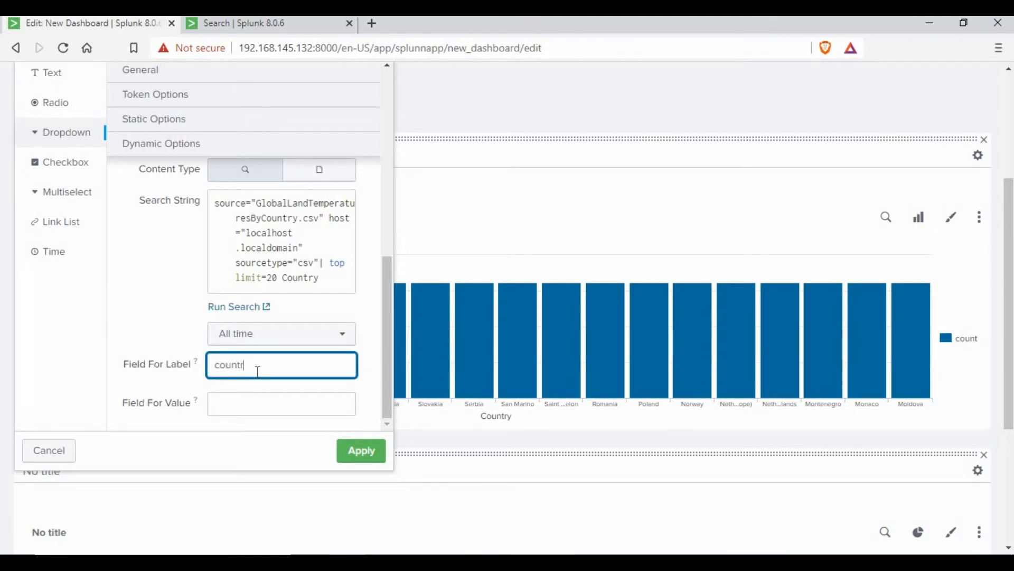
pyautogui.click(261, 400)
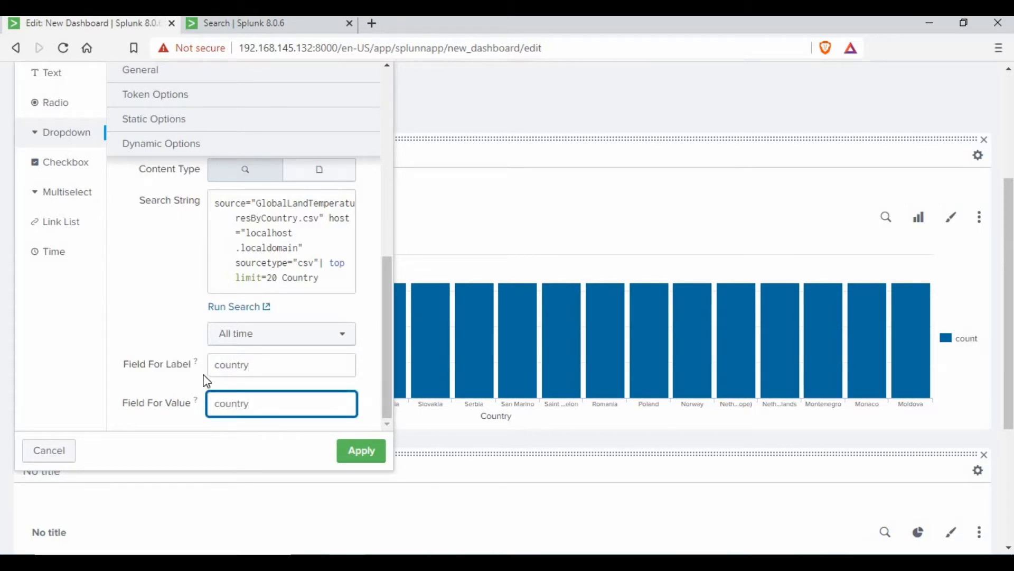
pyautogui.scroll(3, 258, 350)
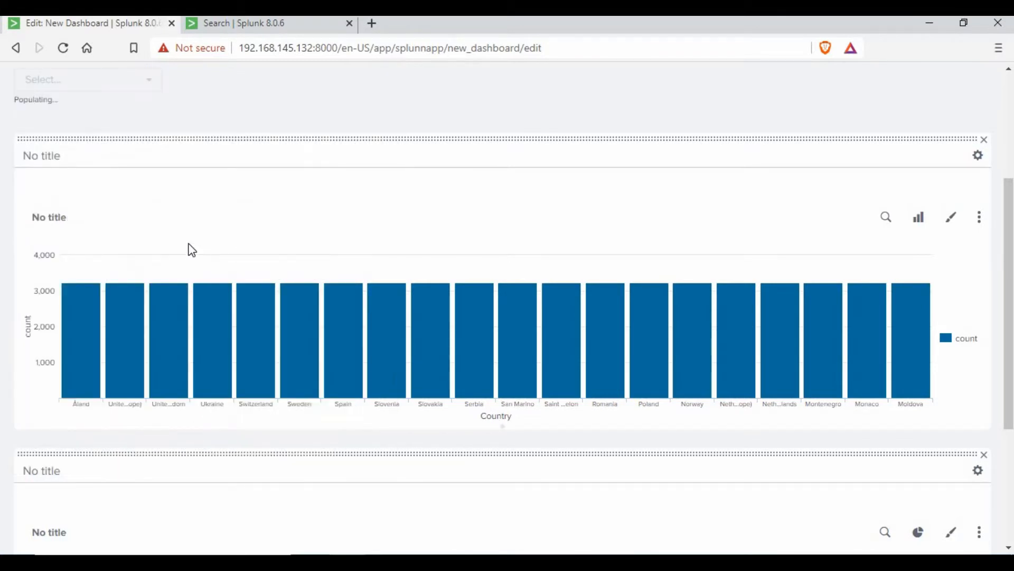
pyautogui.scroll(5, 167, 217)
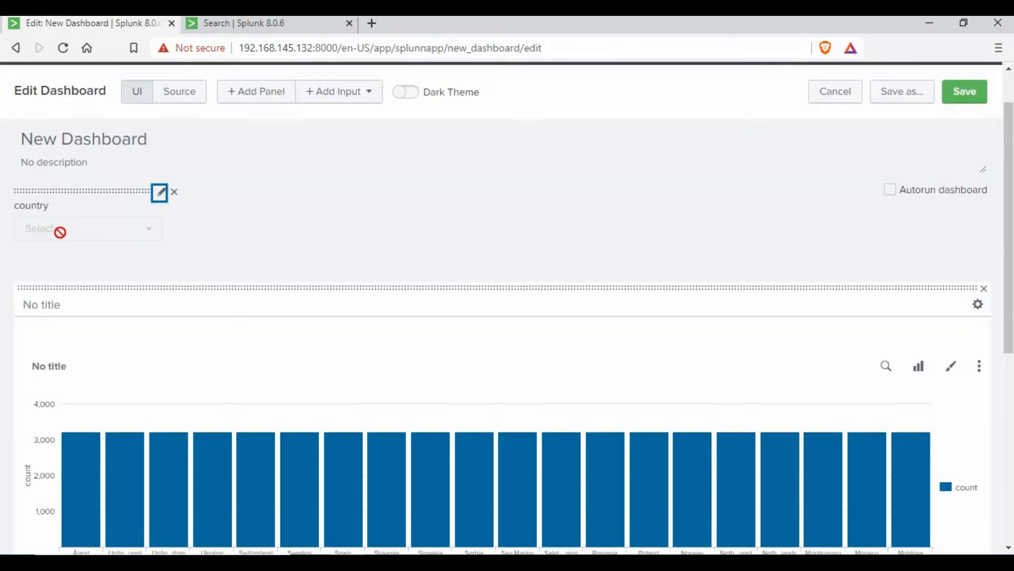
# - Edit the dropdown input again, change its label to Country with a capital C and apply the change
pyautogui.click(161, 204)
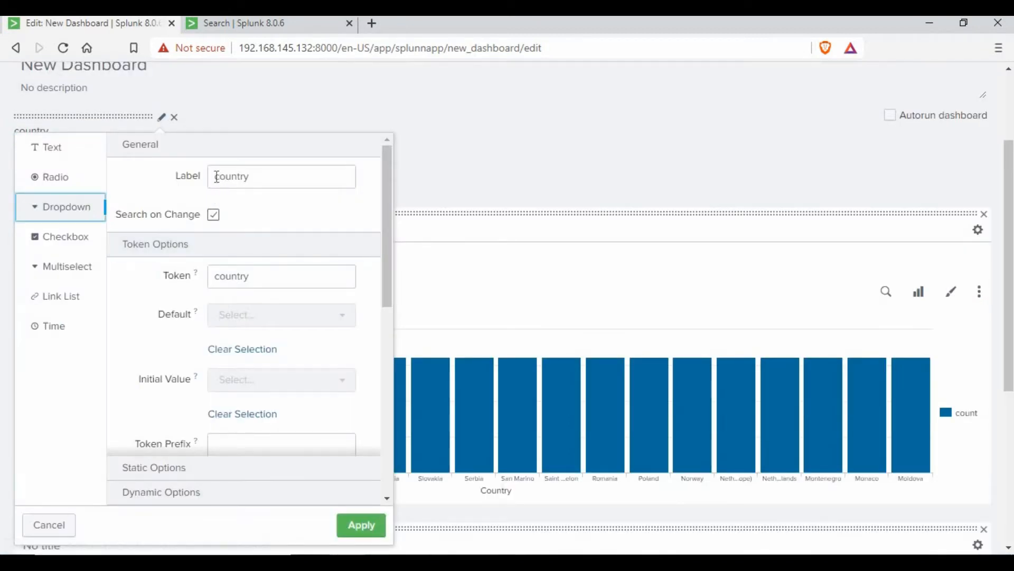
pyautogui.click(204, 176)
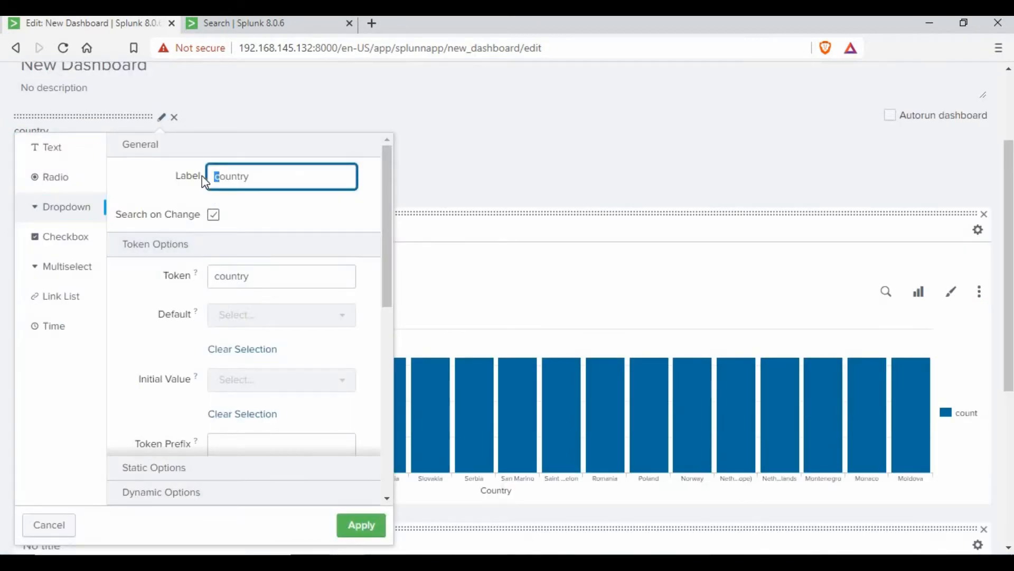
pyautogui.press('Delete')
pyautogui.write('C')
pyautogui.click(357, 525)
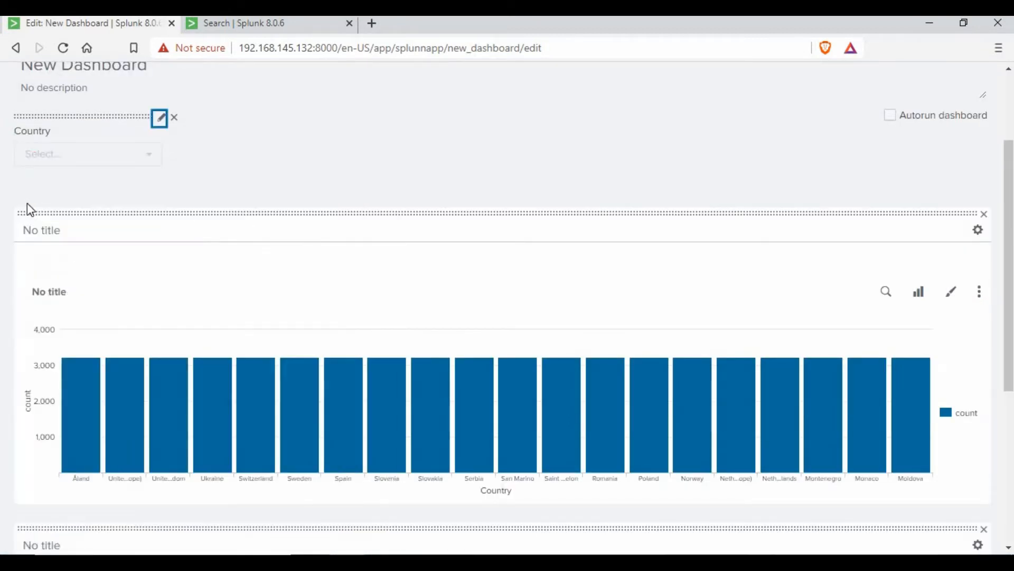
# - Add a static option named All with the value * to the Country dropdown and apply the settings
pyautogui.click(160, 117)
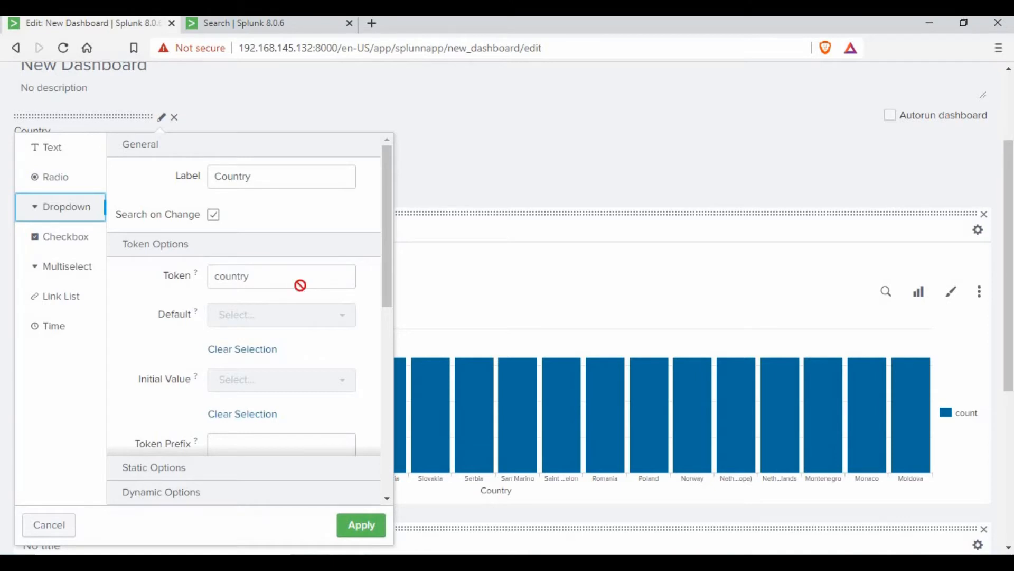
pyautogui.scroll(-2, 300, 286)
pyautogui.scroll(-3, 322, 339)
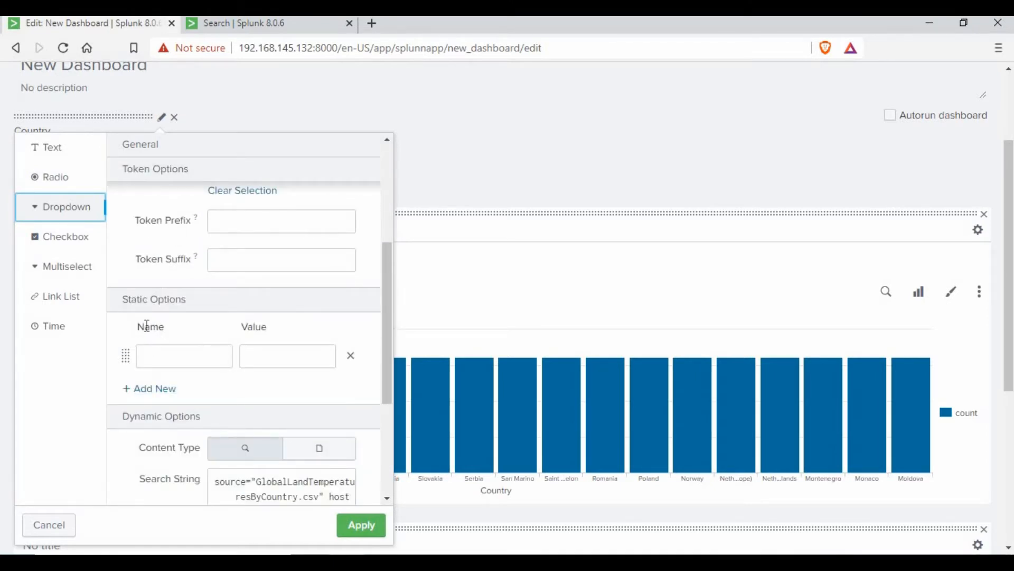
pyautogui.moveTo(147, 326); pyautogui.dragTo(244, 327)
pyautogui.click(154, 371)
pyautogui.click(163, 360)
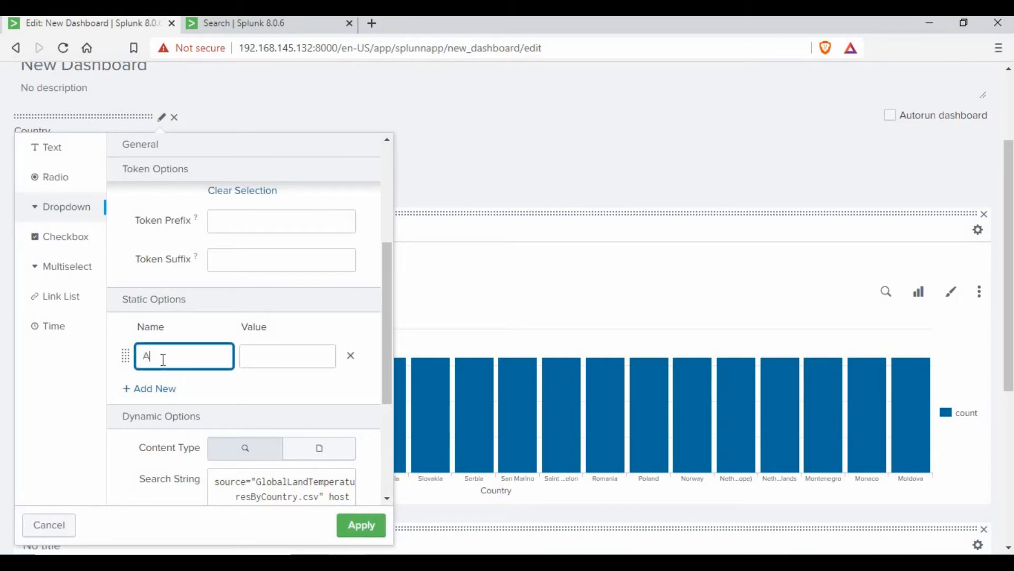
pyautogui.click(270, 366)
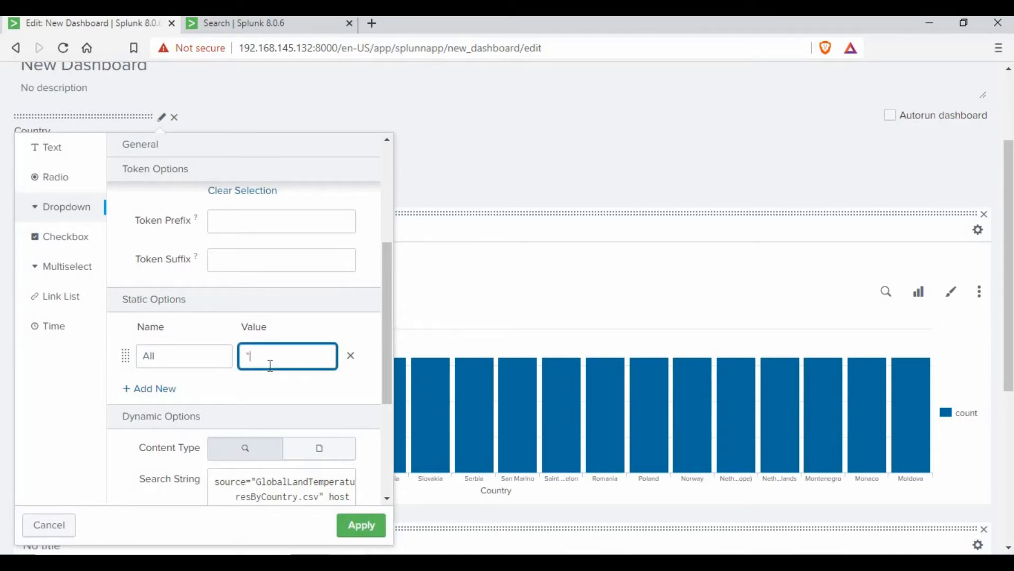
pyautogui.click(317, 328)
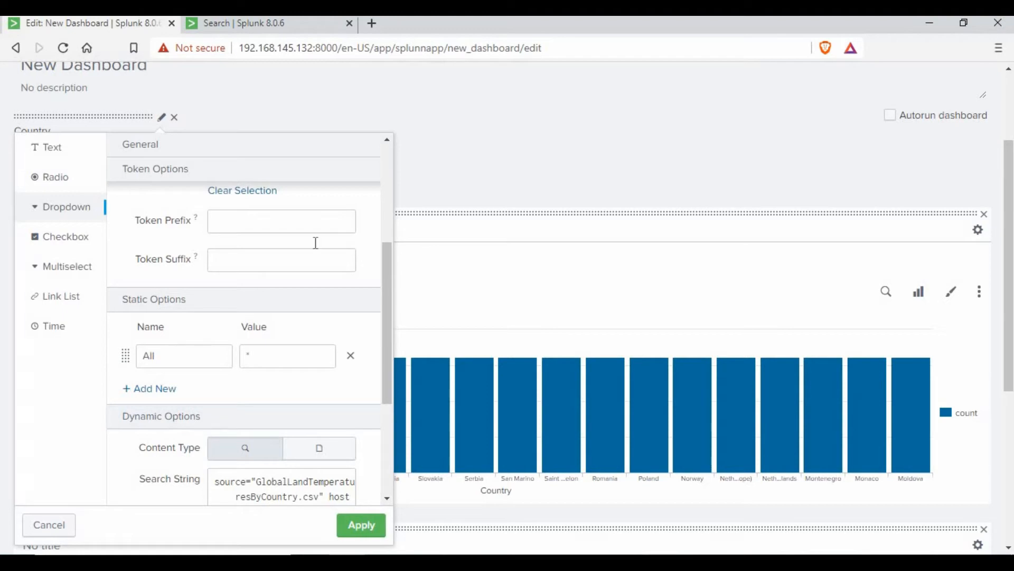
pyautogui.click(260, 36)
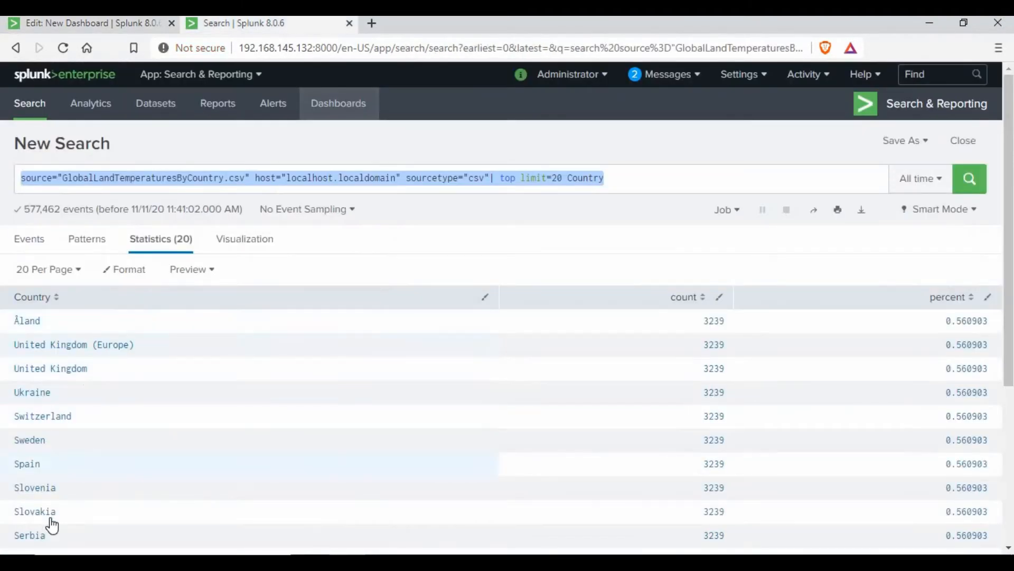
pyautogui.click(90, 23)
pyautogui.click(351, 530)
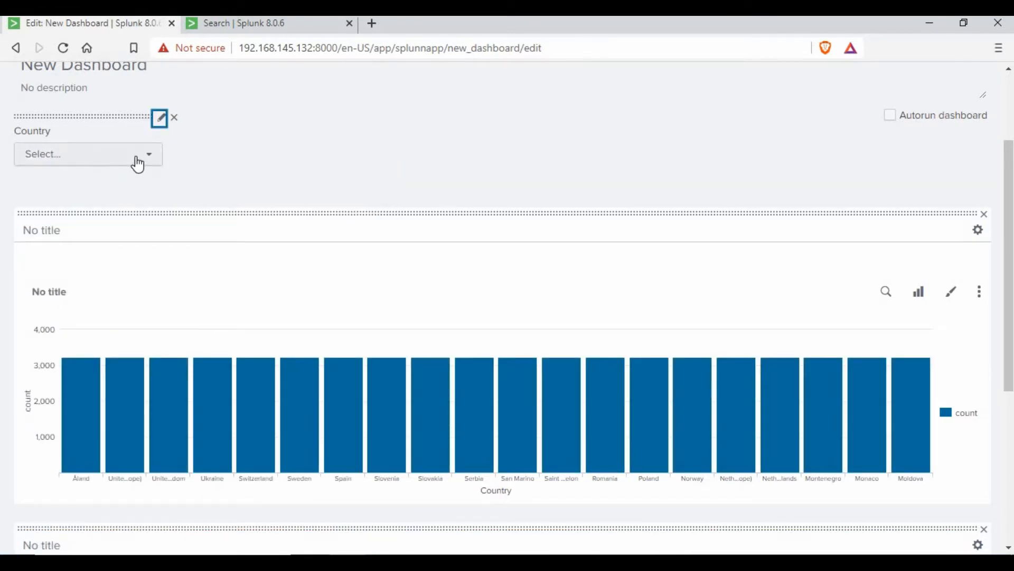
# - Check which options the Country dropdown offers on the dashboard
pyautogui.click(138, 158)
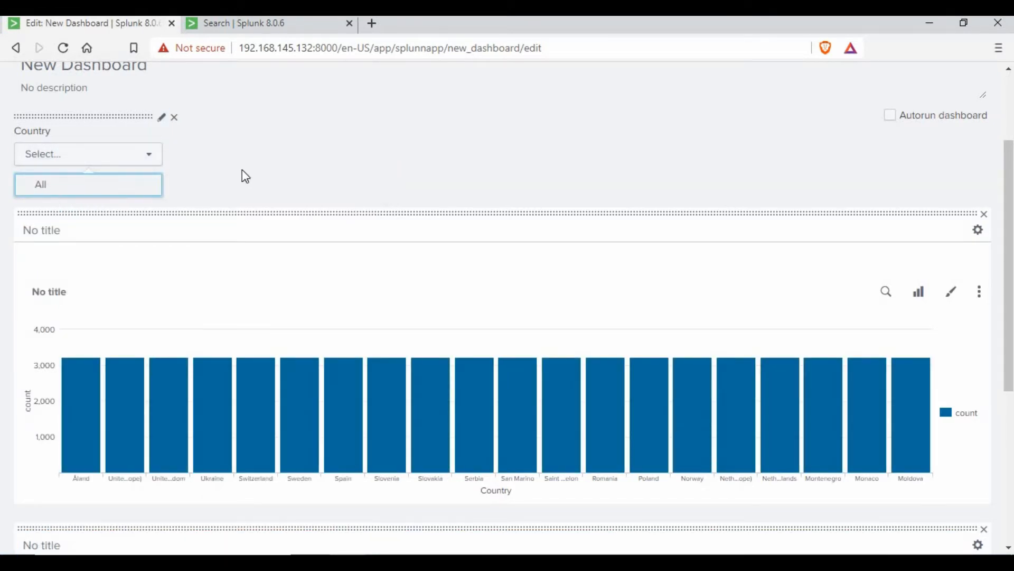
pyautogui.click(125, 158)
pyautogui.click(143, 154)
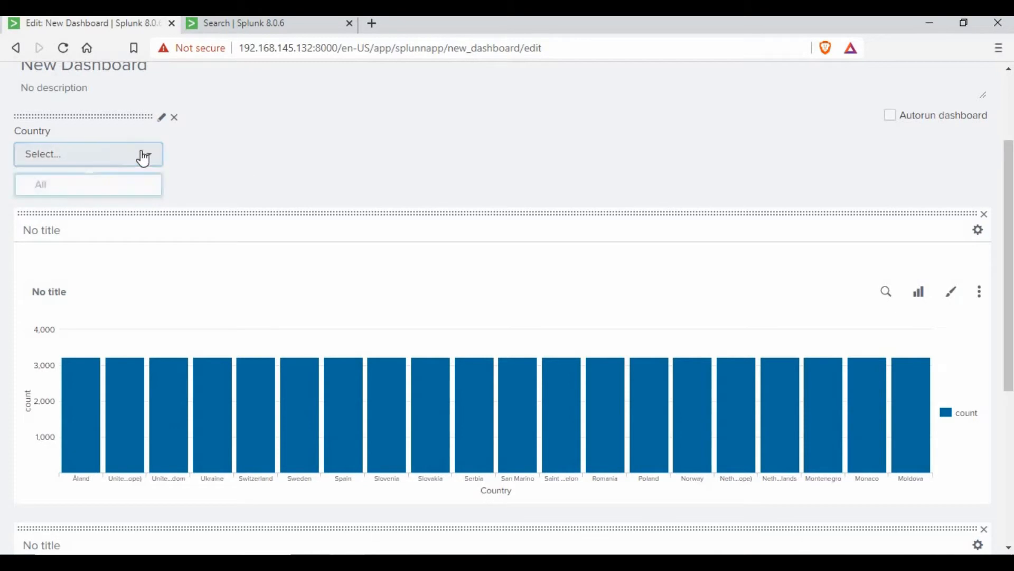
# - Review the dropdown's dynamic options, set its token to Country, apply the settings and check the option list again
pyautogui.click(162, 117)
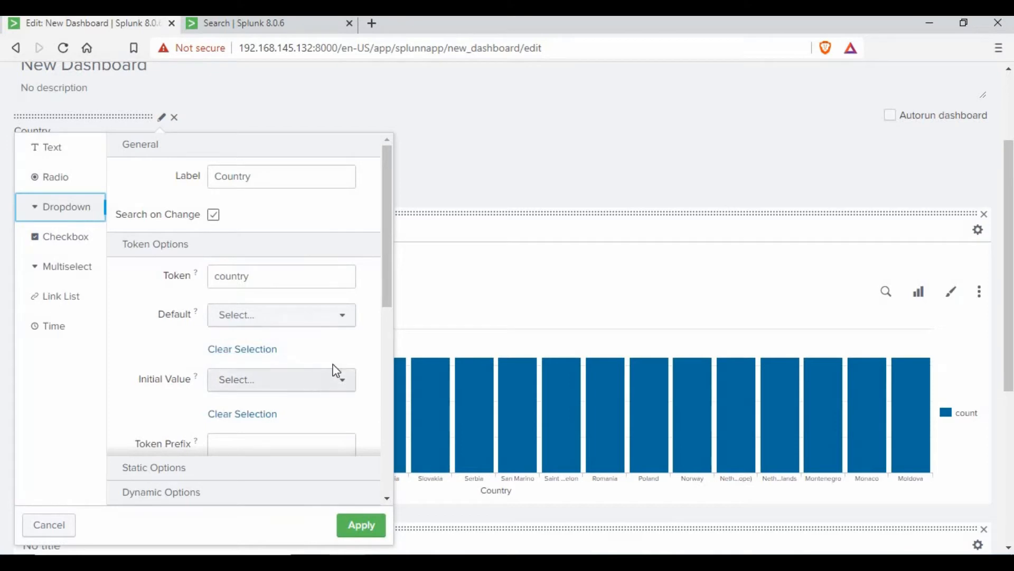
pyautogui.scroll(-3, 361, 362)
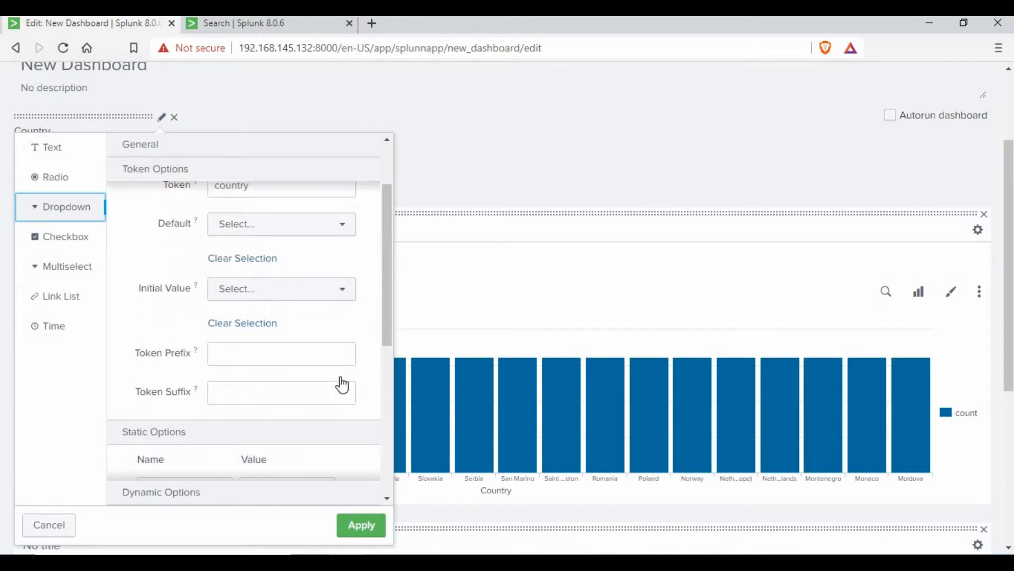
pyautogui.scroll(-5, 305, 362)
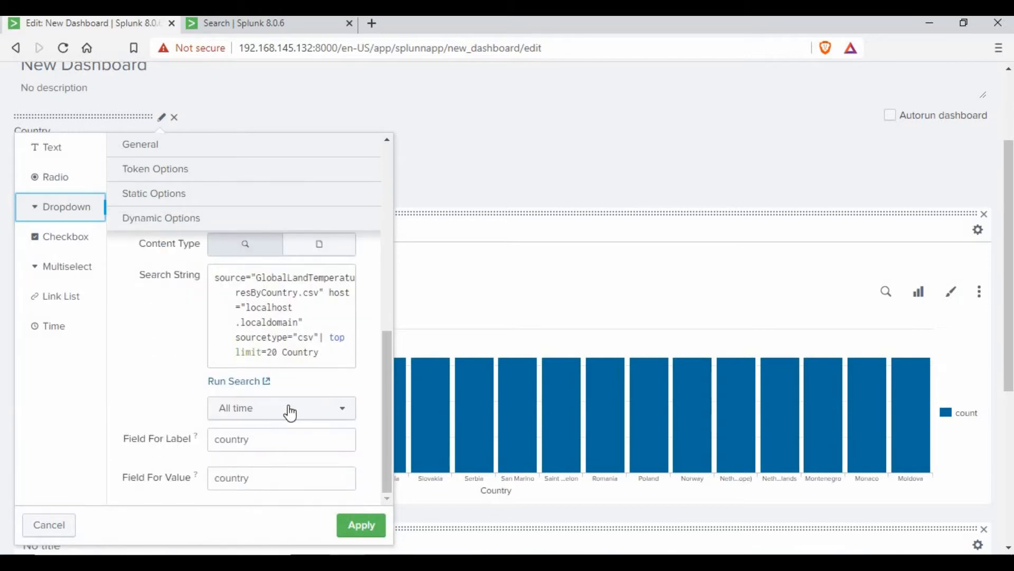
pyautogui.click(161, 117)
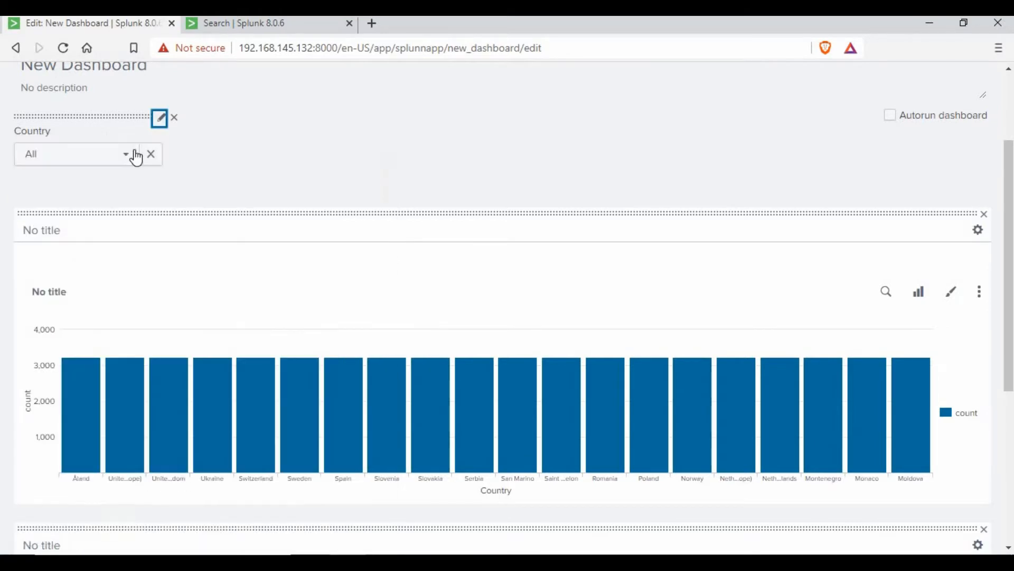
pyautogui.click(126, 156)
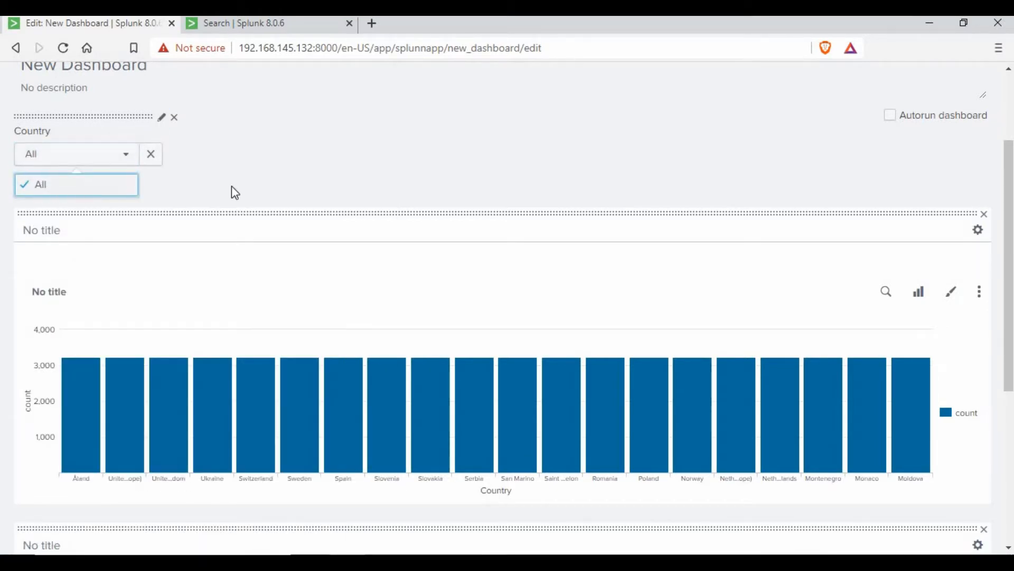
# - Set the Country dropdown's default and initial values to All and apply the settings
pyautogui.click(162, 118)
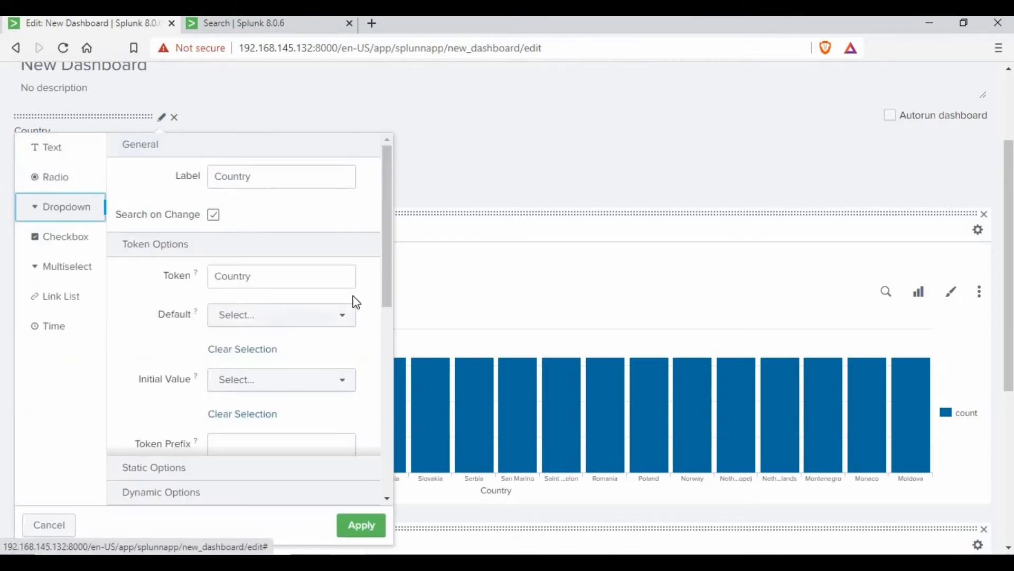
pyautogui.click(293, 251)
pyautogui.click(289, 244)
pyautogui.click(281, 270)
pyautogui.click(271, 312)
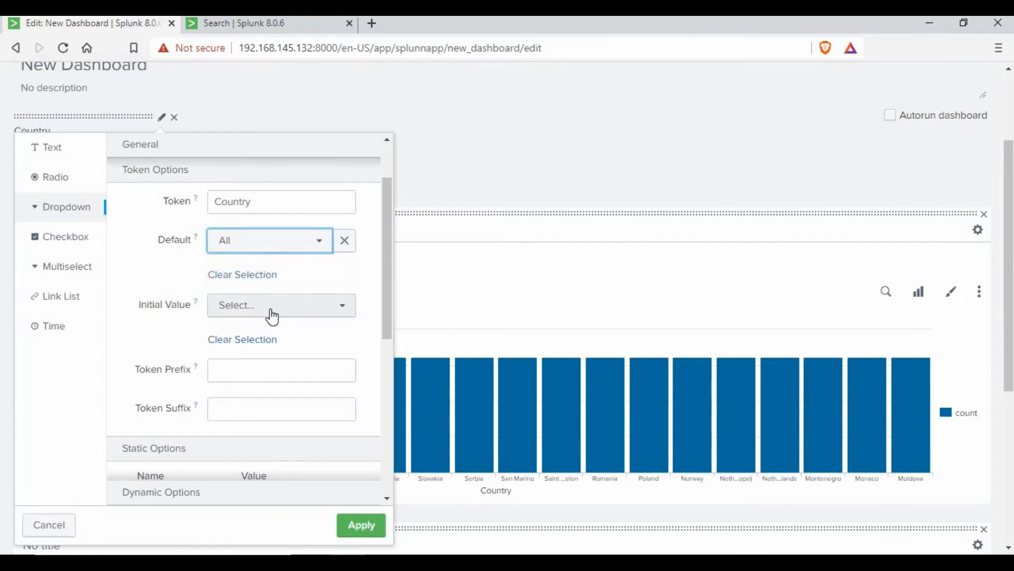
pyautogui.click(249, 339)
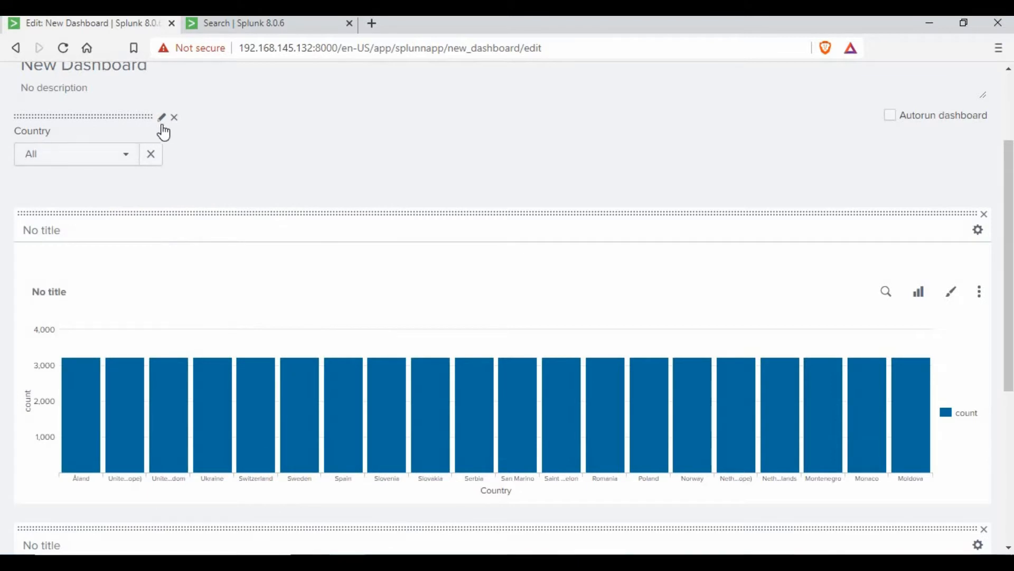
# - Set the Country dropdown's dynamic-options field for label to Country, checking the field name against the search results
pyautogui.click(162, 123)
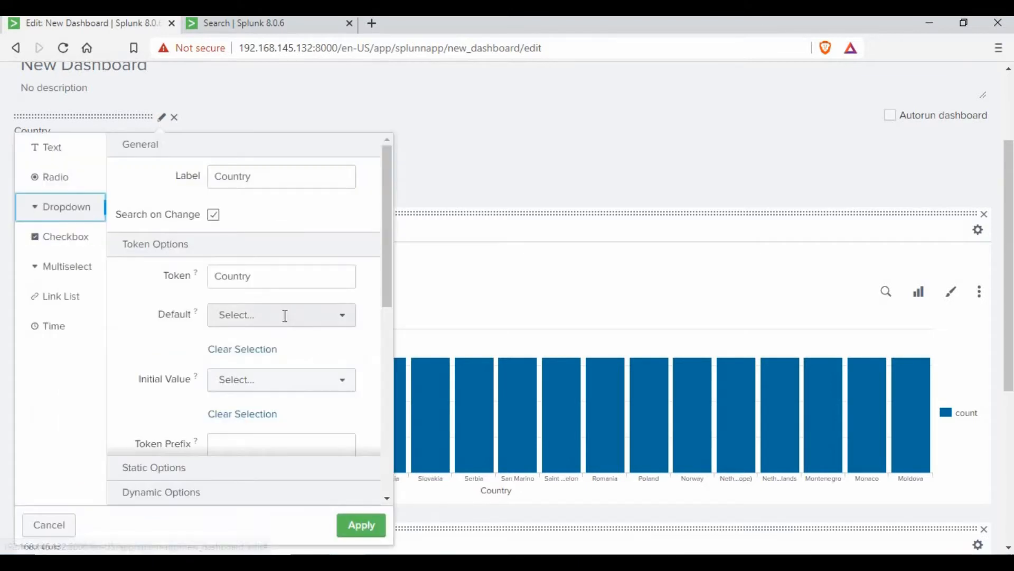
pyautogui.scroll(-10, 285, 317)
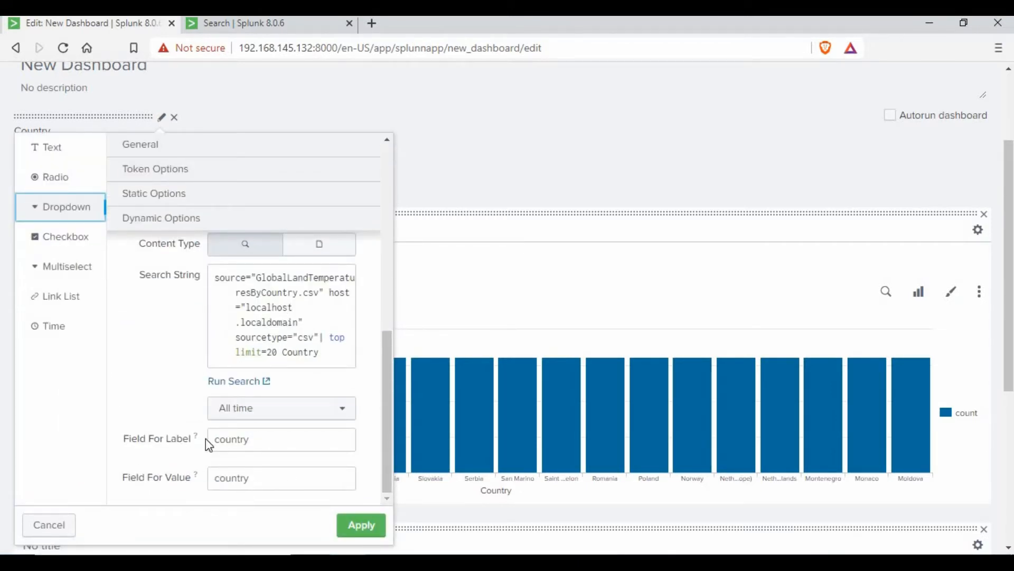
pyautogui.moveTo(194, 435)
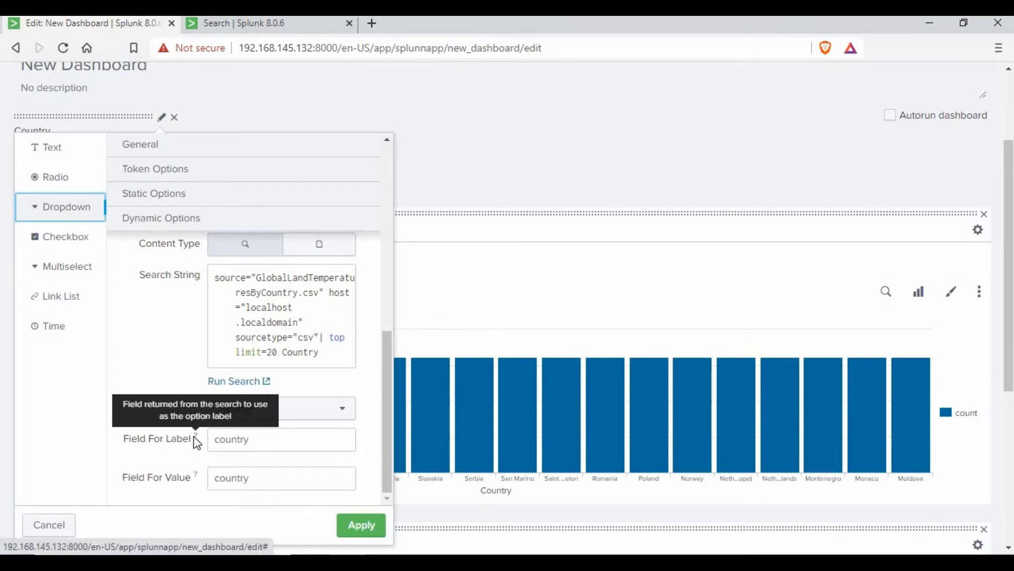
pyautogui.click(232, 24)
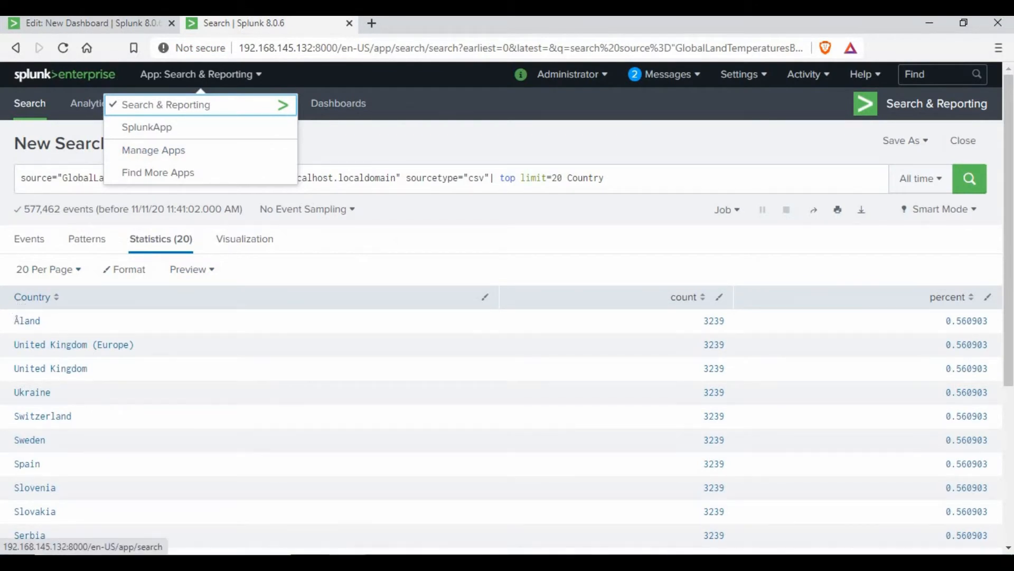
pyautogui.click(60, 25)
pyautogui.moveTo(220, 444); pyautogui.dragTo(208, 445)
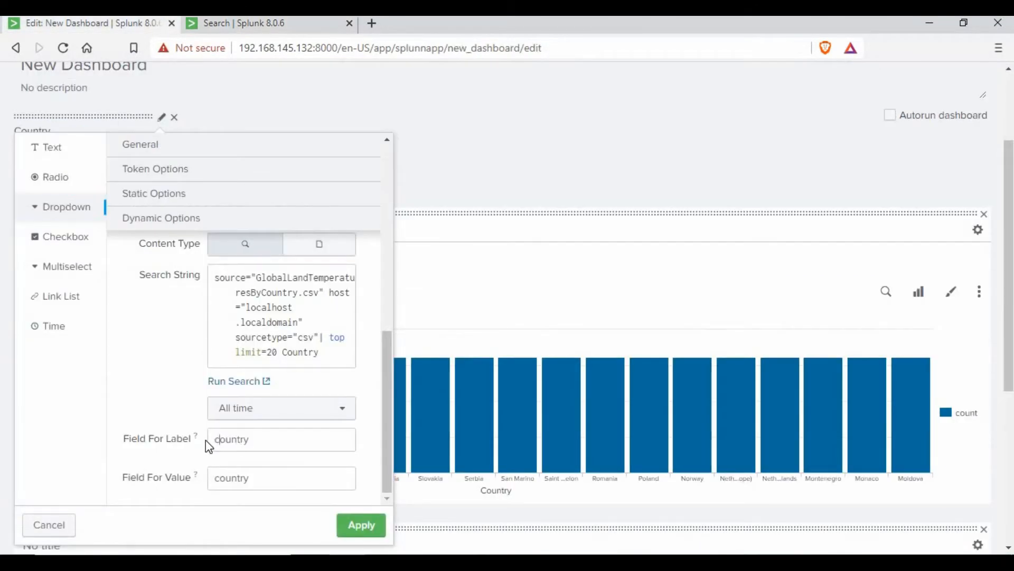
pyautogui.write('C')
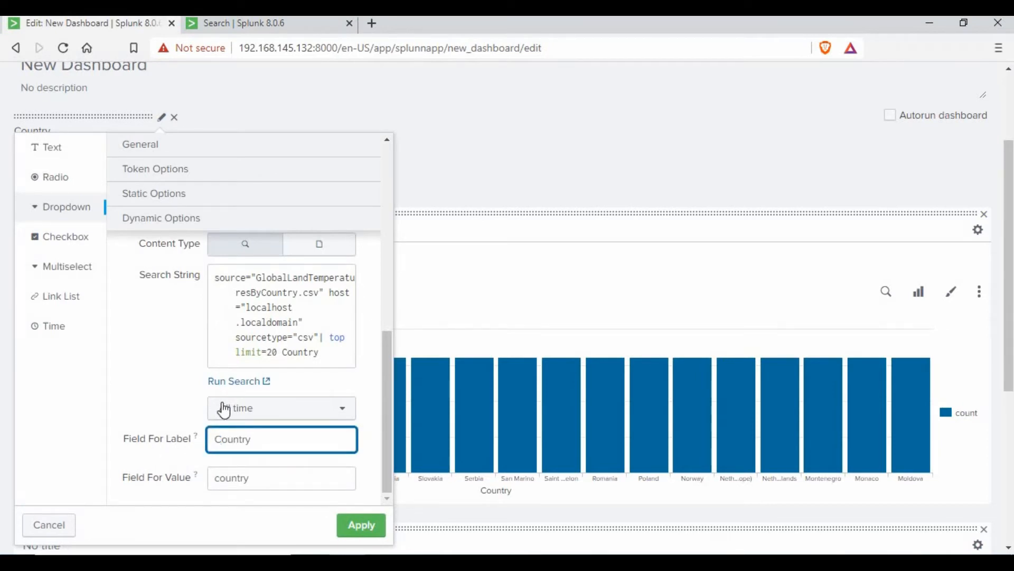
# - Set the Country dropdown's field for value to Country and apply the settings
pyautogui.moveTo(201, 446)
pyautogui.moveTo(198, 478)
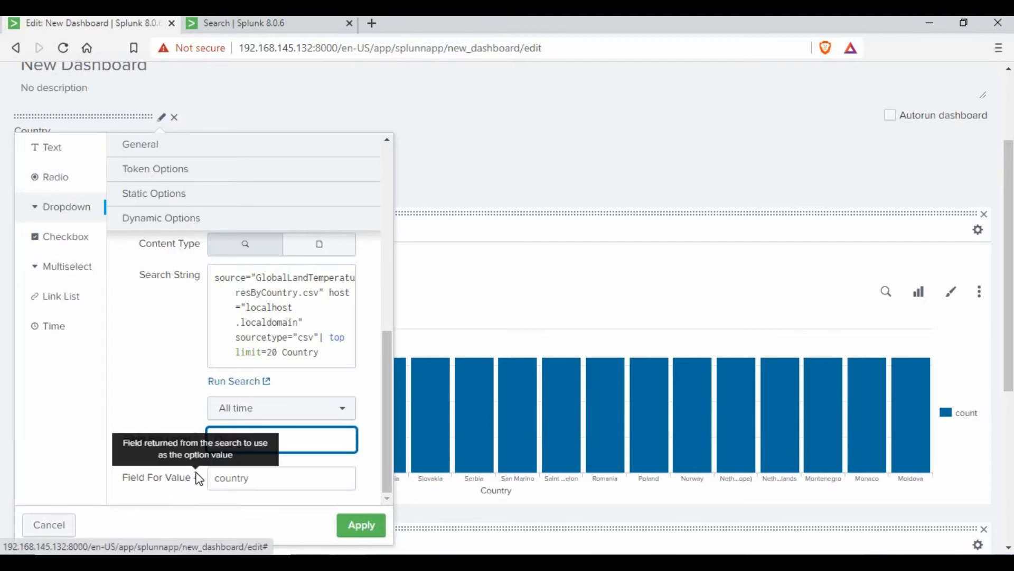
pyautogui.moveTo(220, 478); pyautogui.dragTo(203, 476)
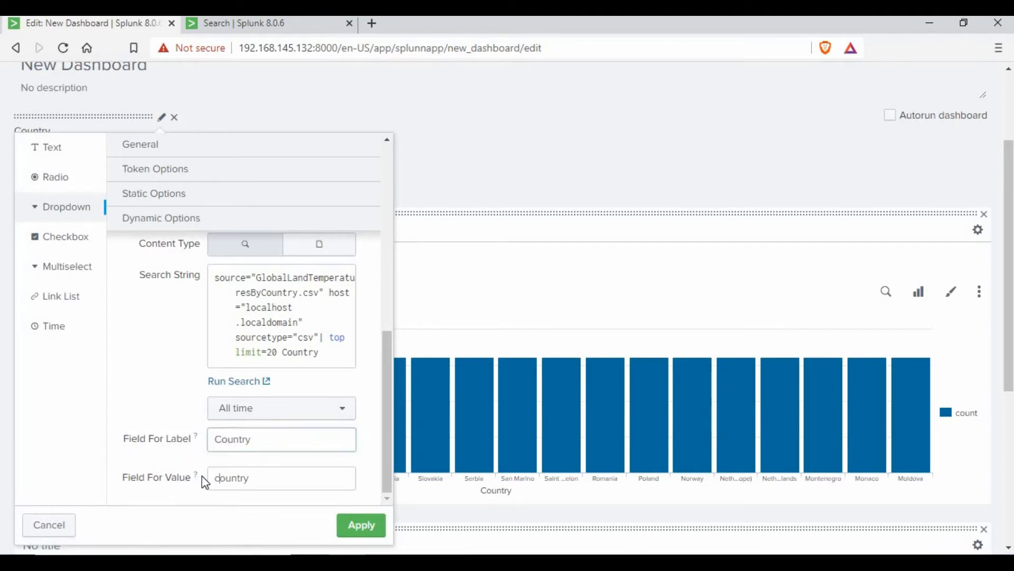
pyautogui.write('C')
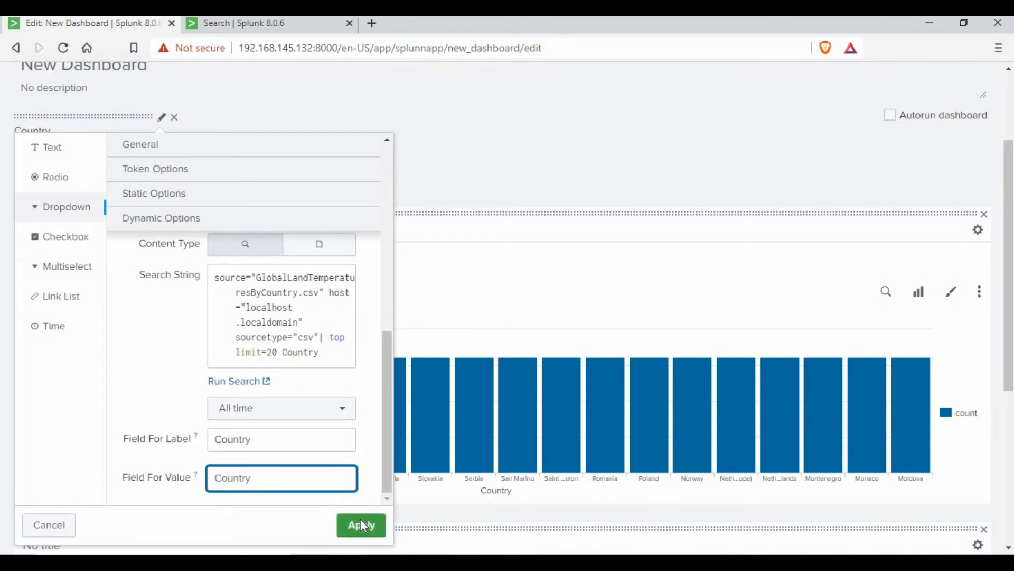
pyautogui.click(363, 526)
# - Look through the Country dropdown's options on the dashboard and compare them with the countries in the search results
pyautogui.click(127, 155)
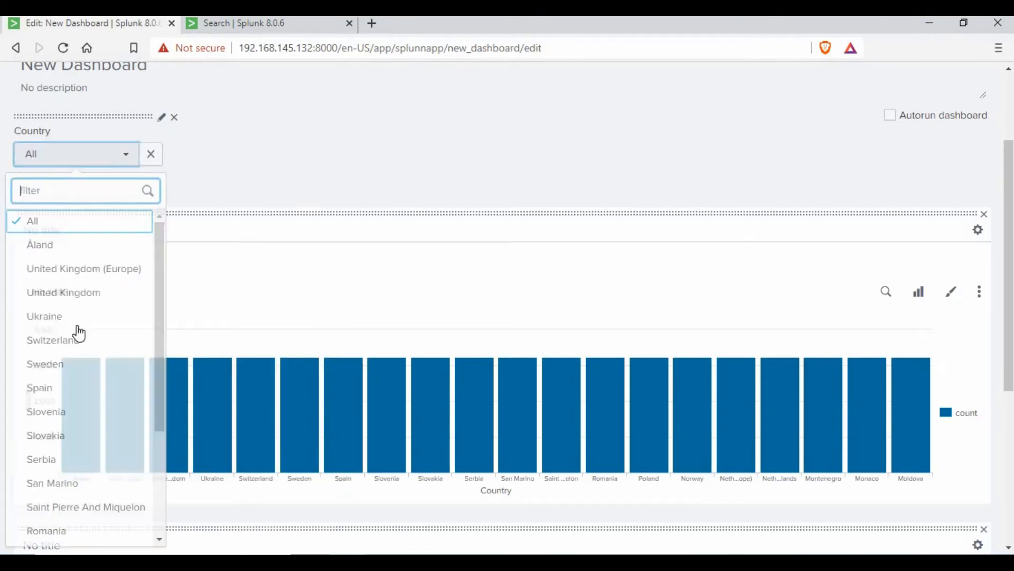
pyautogui.scroll(-3, 86, 358)
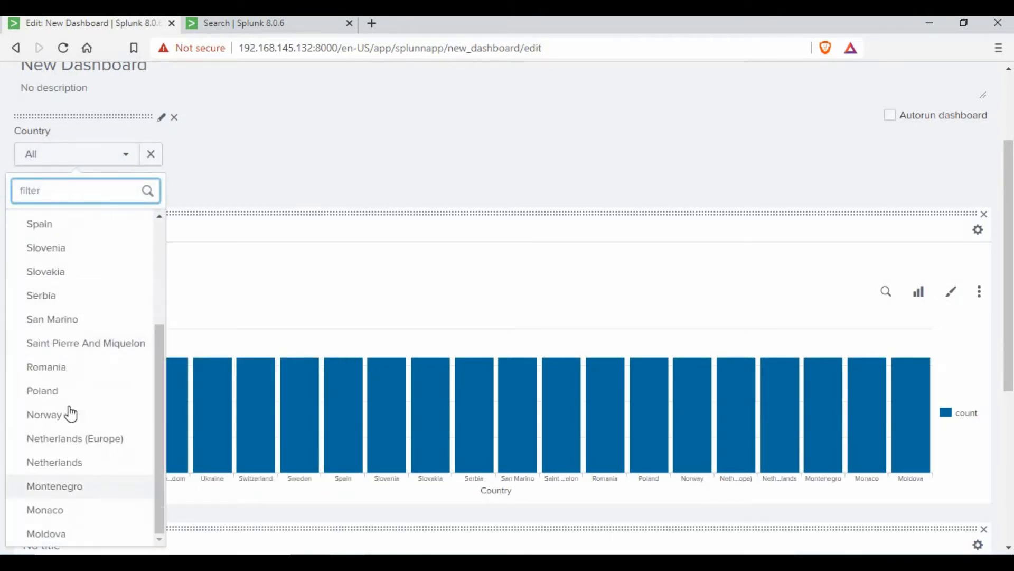
pyautogui.scroll(3, 70, 414)
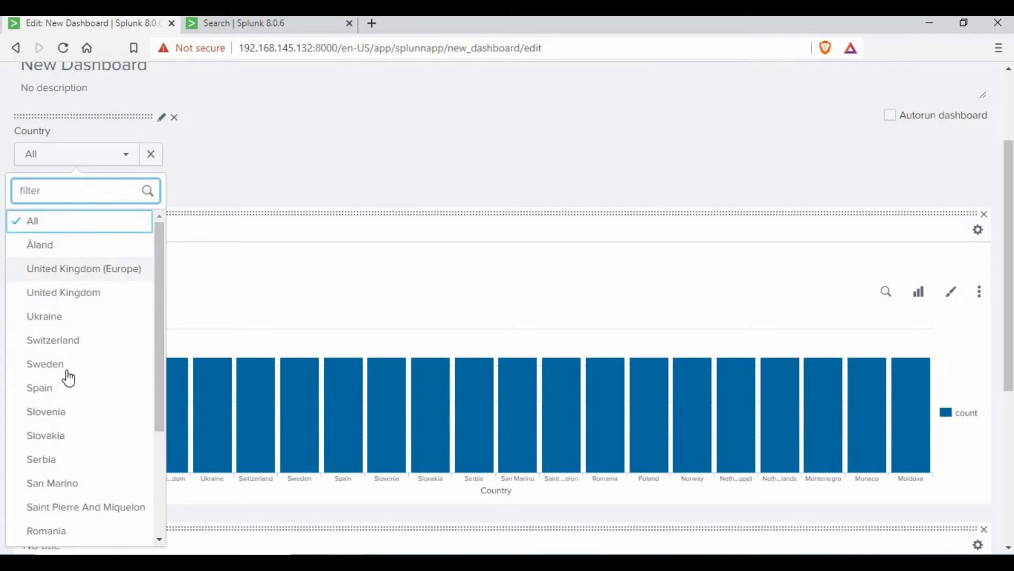
pyautogui.scroll(-3, 71, 372)
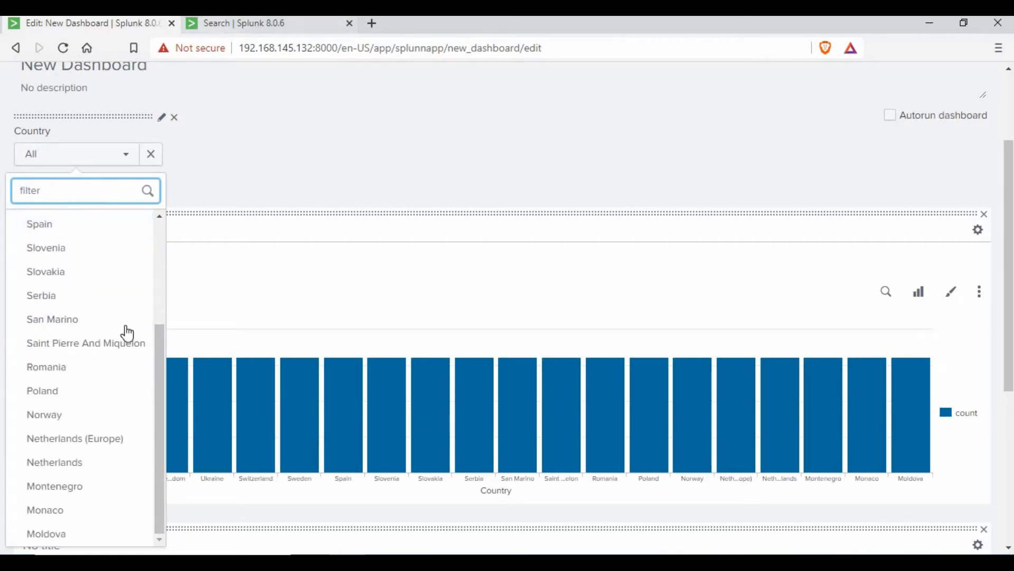
pyautogui.hotkey('ctrl', 'Tab')
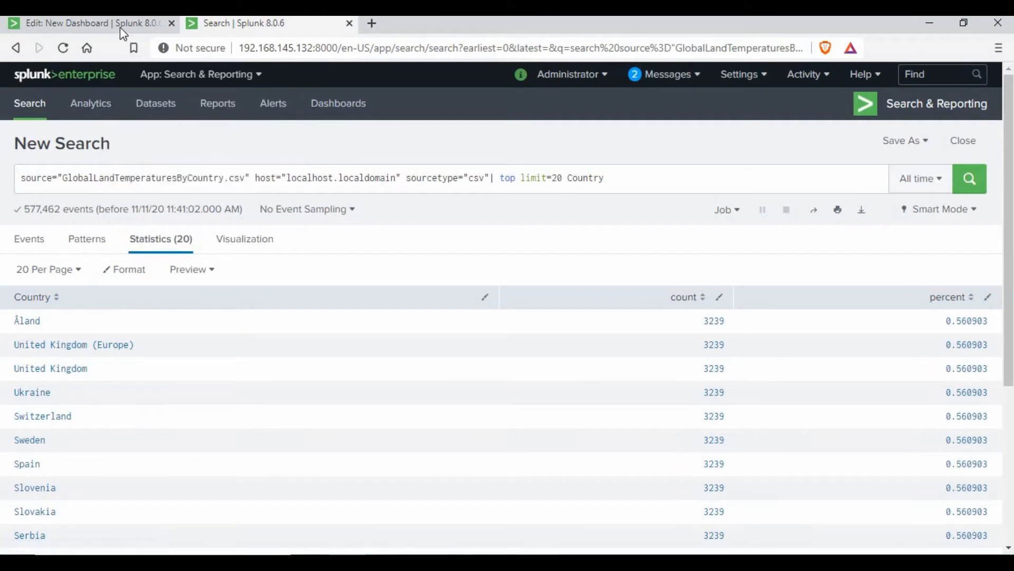
pyautogui.click(120, 24)
pyautogui.click(229, 182)
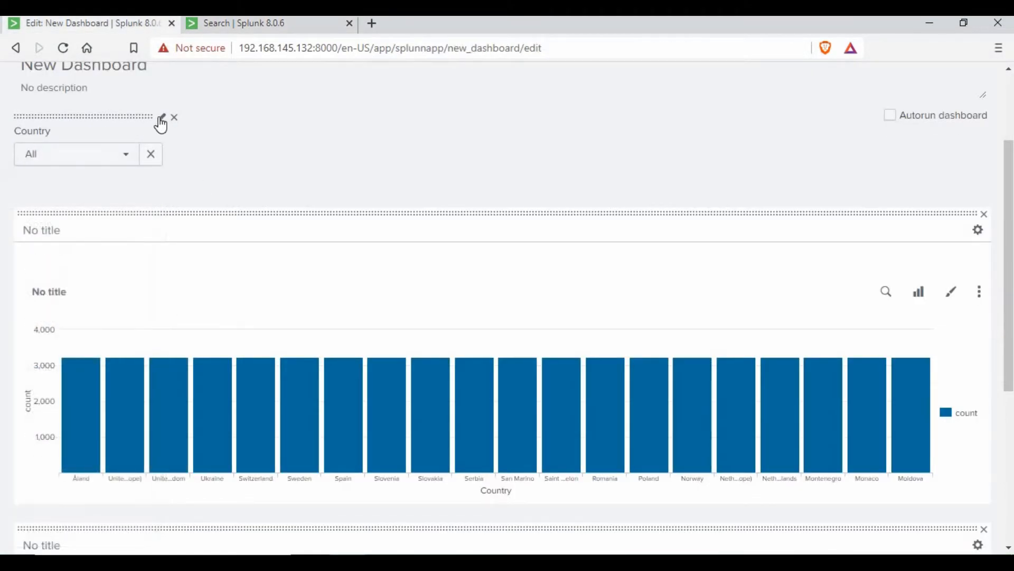
# - Check the choices offered for the Country dropdown's default value, leave the settings unapplied and view the dashboard's option list
pyautogui.click(161, 117)
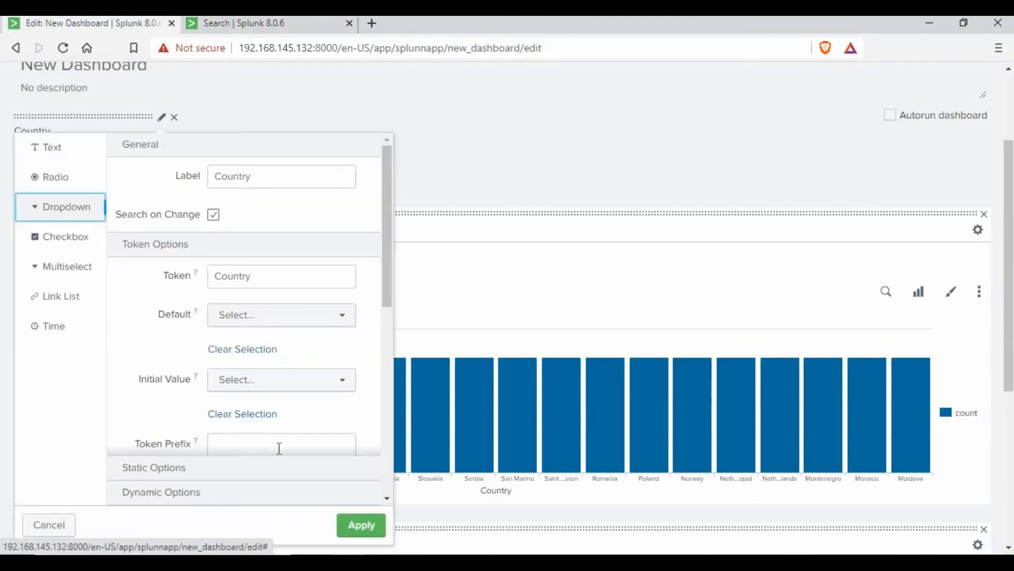
pyautogui.click(279, 315)
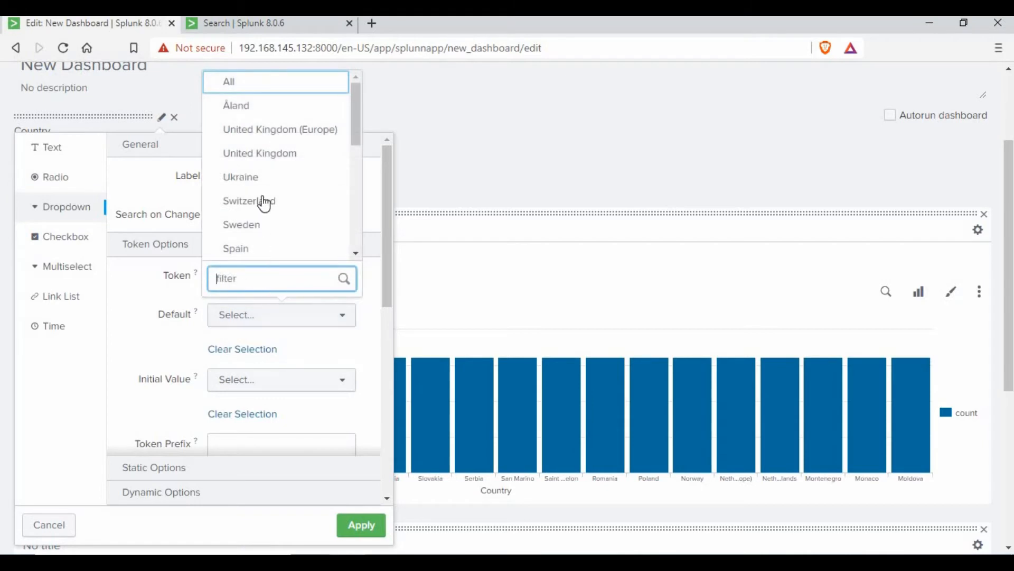
pyautogui.click(457, 159)
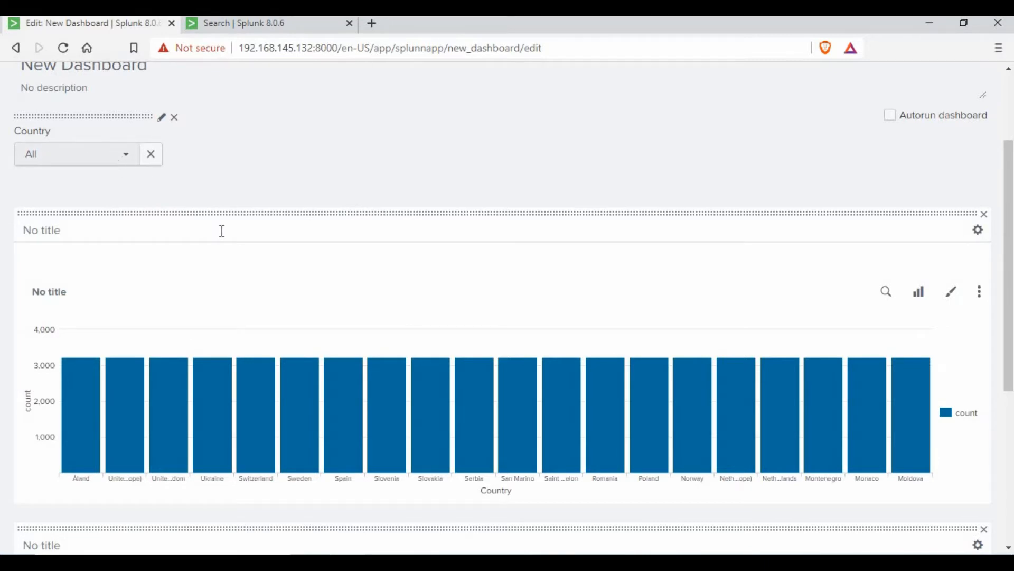
pyautogui.click(120, 155)
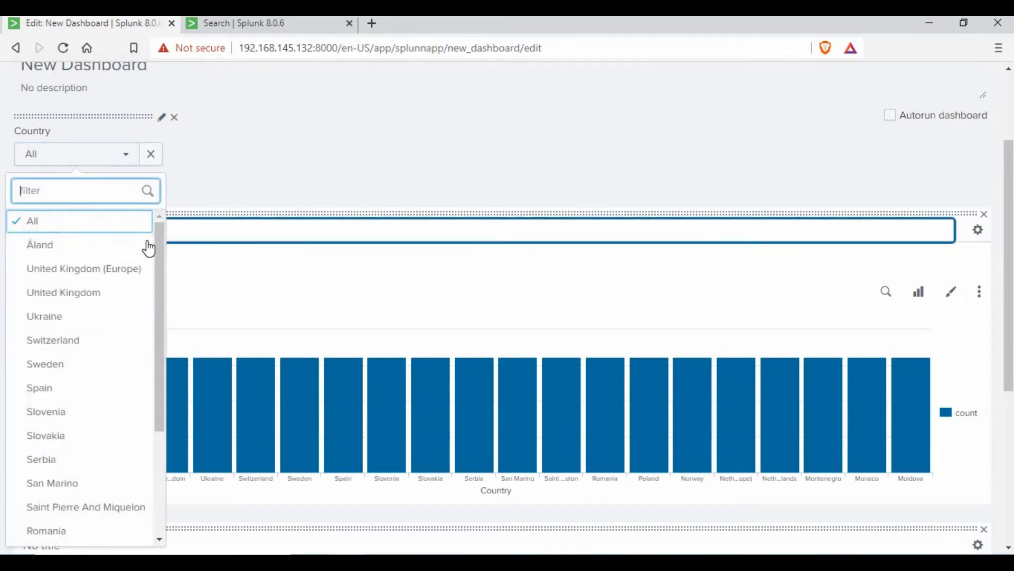
# - Set the Country dropdown's default and initial values to United Kingdom (Europe) and apply the settings
pyautogui.click(158, 121)
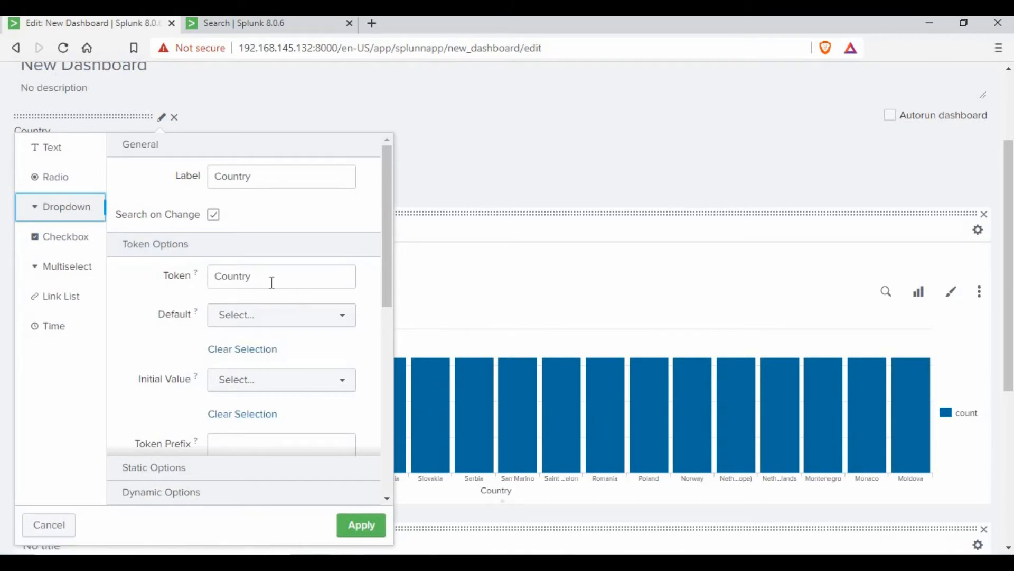
pyautogui.click(310, 327)
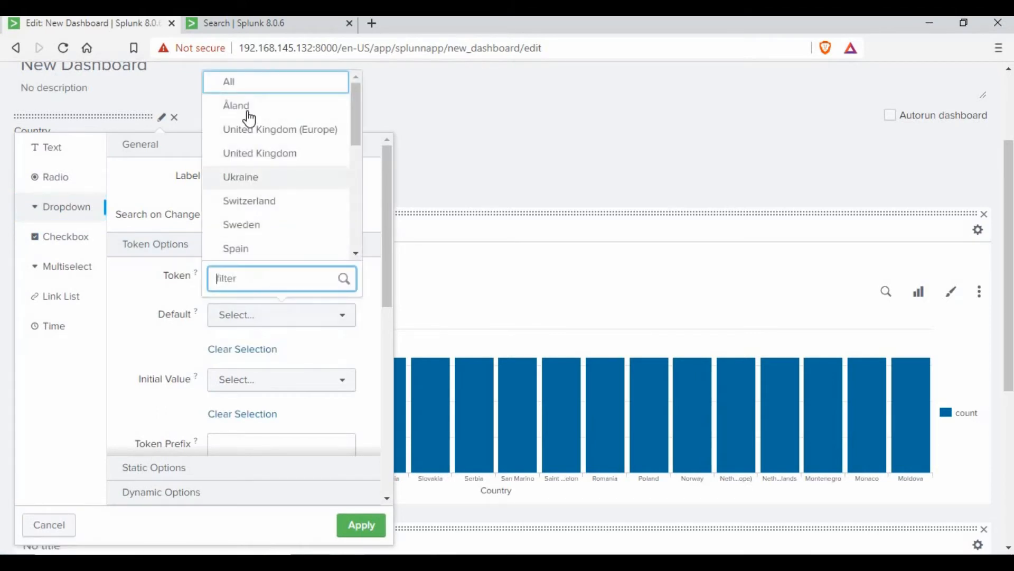
pyautogui.click(235, 129)
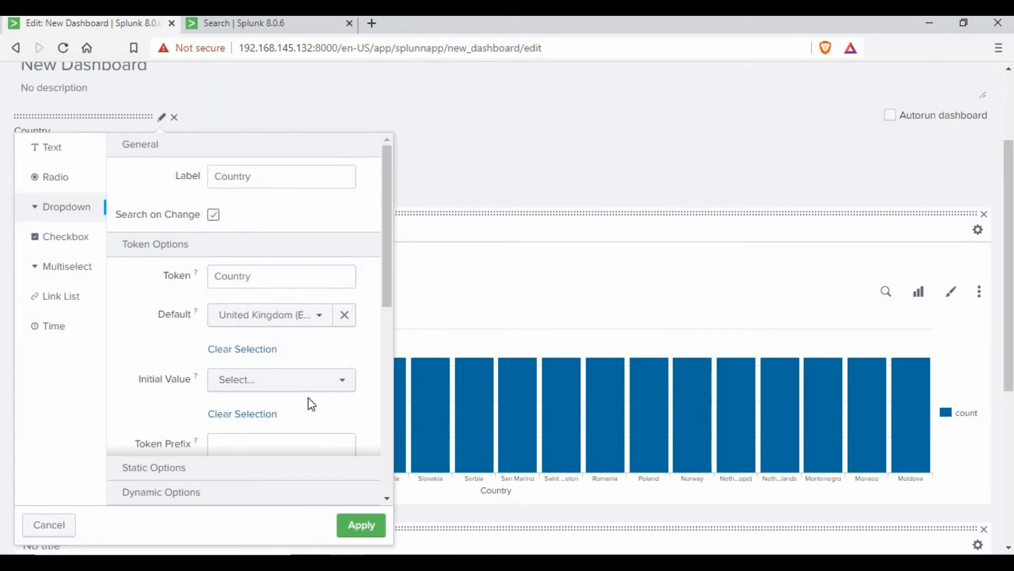
pyautogui.click(306, 381)
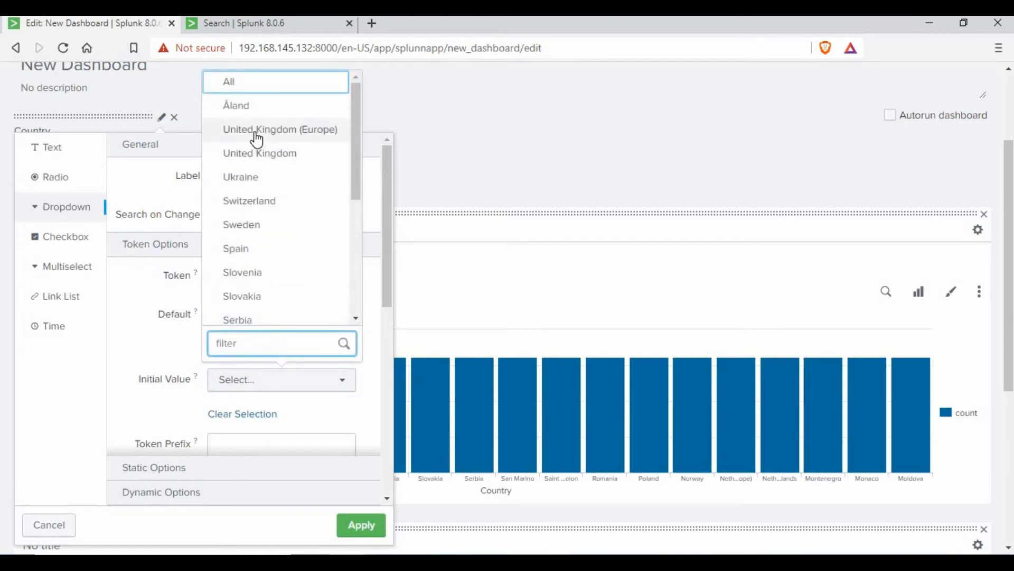
pyautogui.click(258, 138)
pyautogui.click(361, 525)
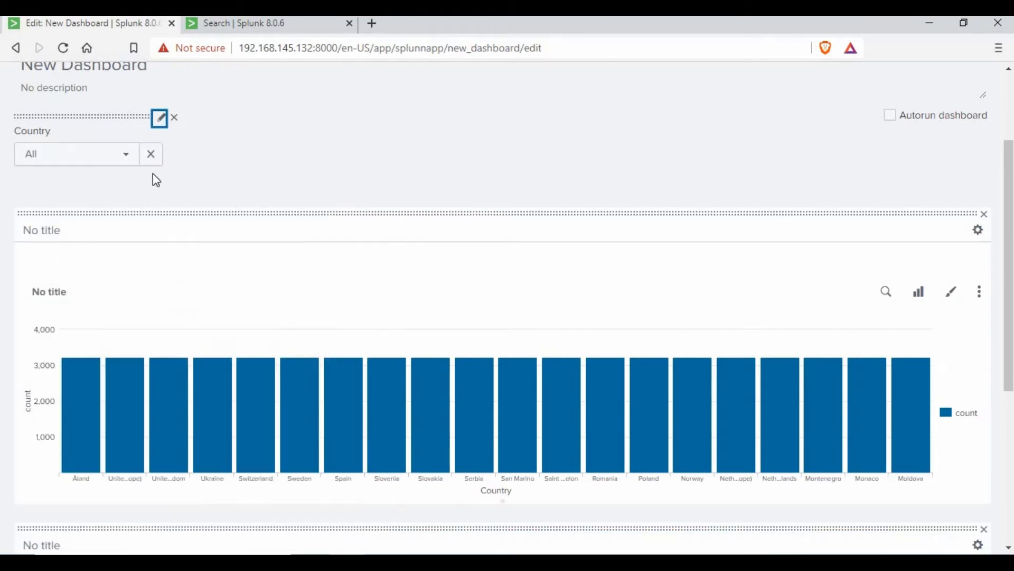
# - Save the dashboard, cancelling the premature page reload, and reload the saved dashboard to check the Country selection
pyautogui.click(66, 48)
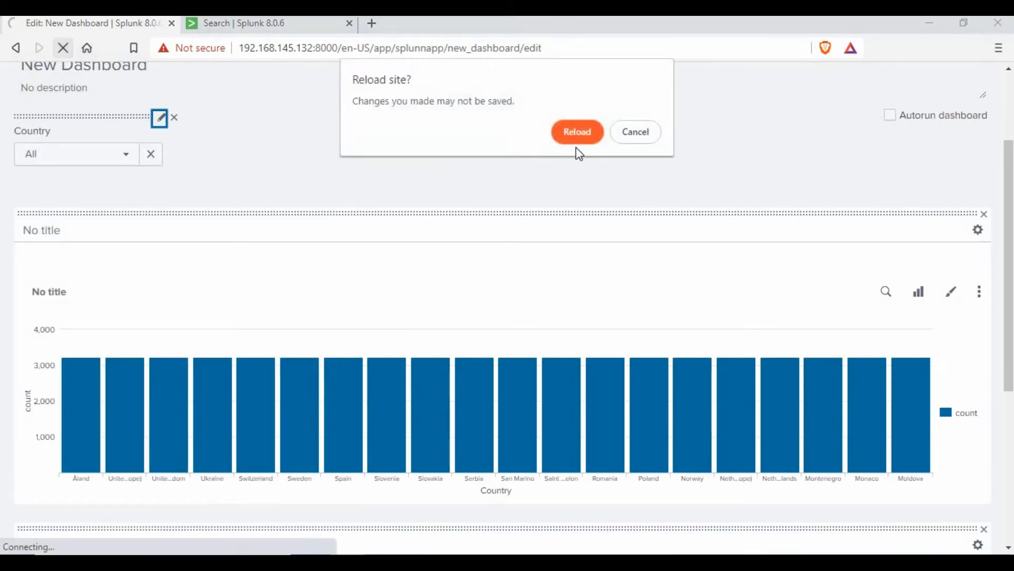
pyautogui.click(646, 133)
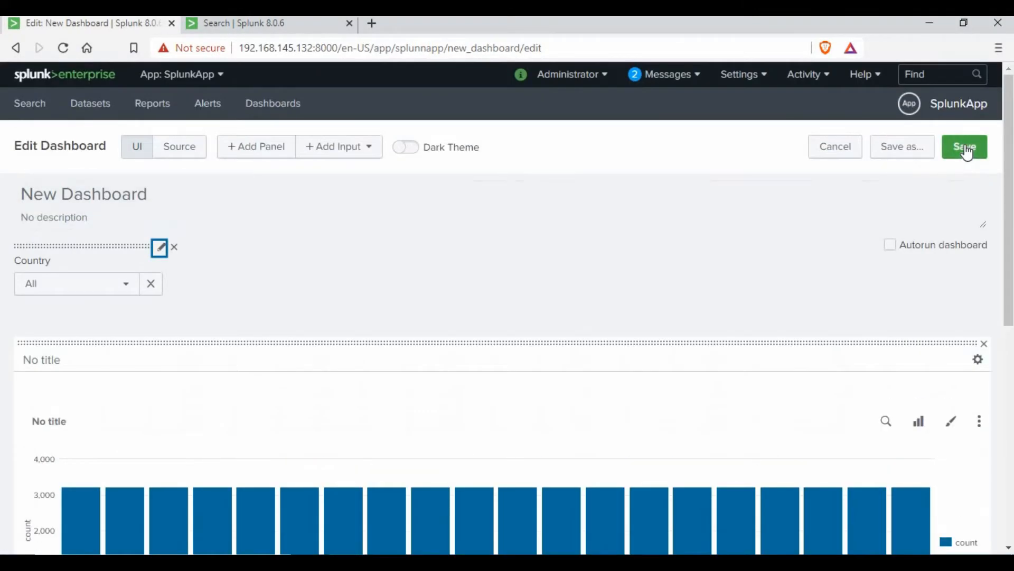
pyautogui.click(966, 149)
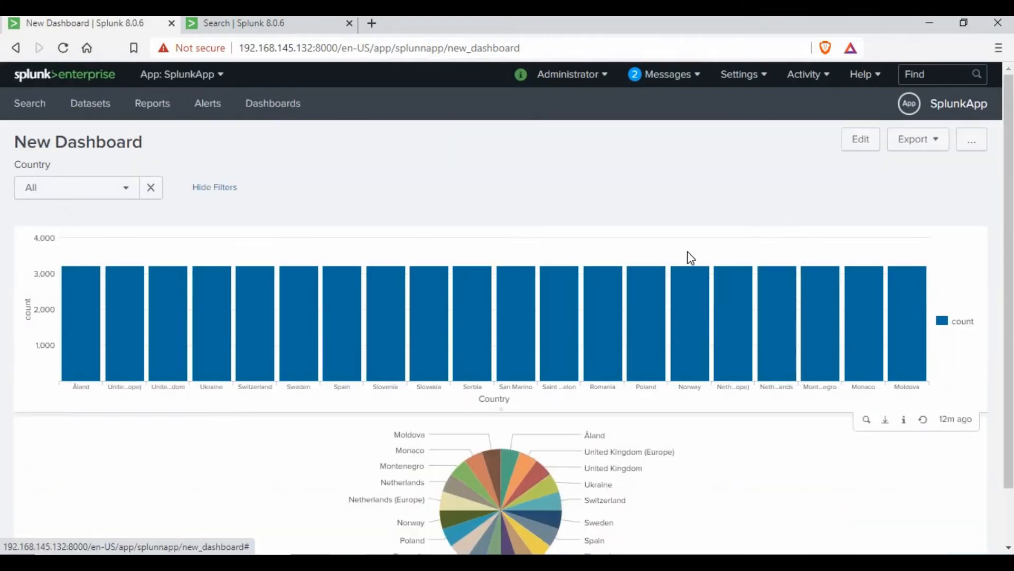
pyautogui.click(66, 49)
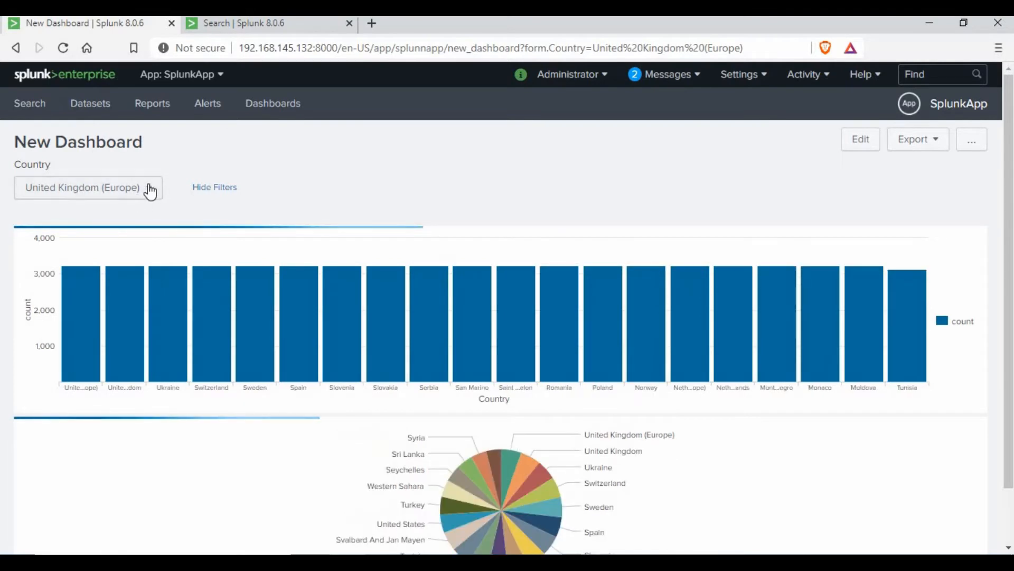
# - Edit the dashboard again, set the Country dropdown's default and initial values back to All and apply the settings
pyautogui.click(853, 144)
pyautogui.click(162, 247)
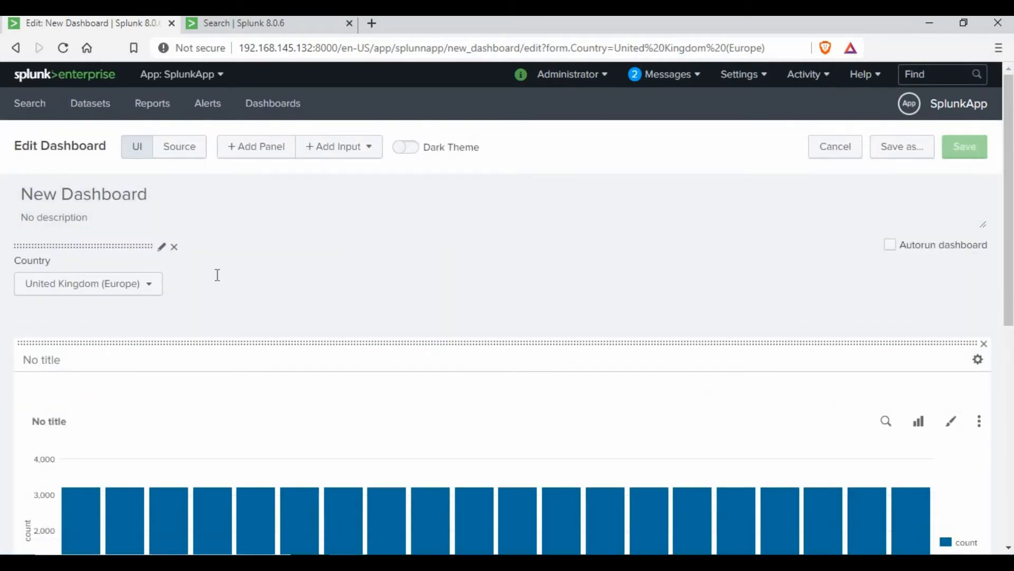
pyautogui.click(281, 317)
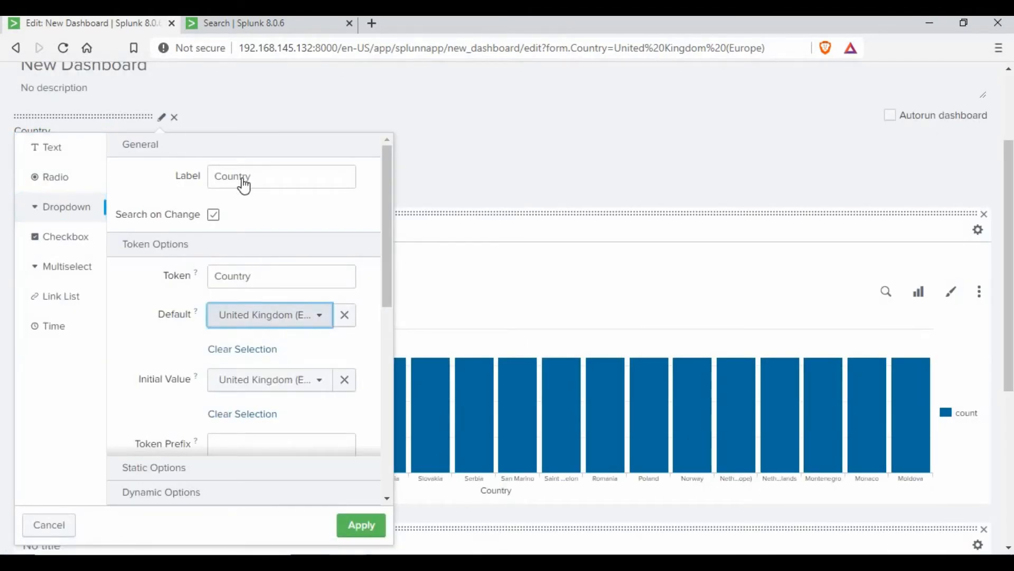
pyautogui.click(228, 88)
pyautogui.click(278, 385)
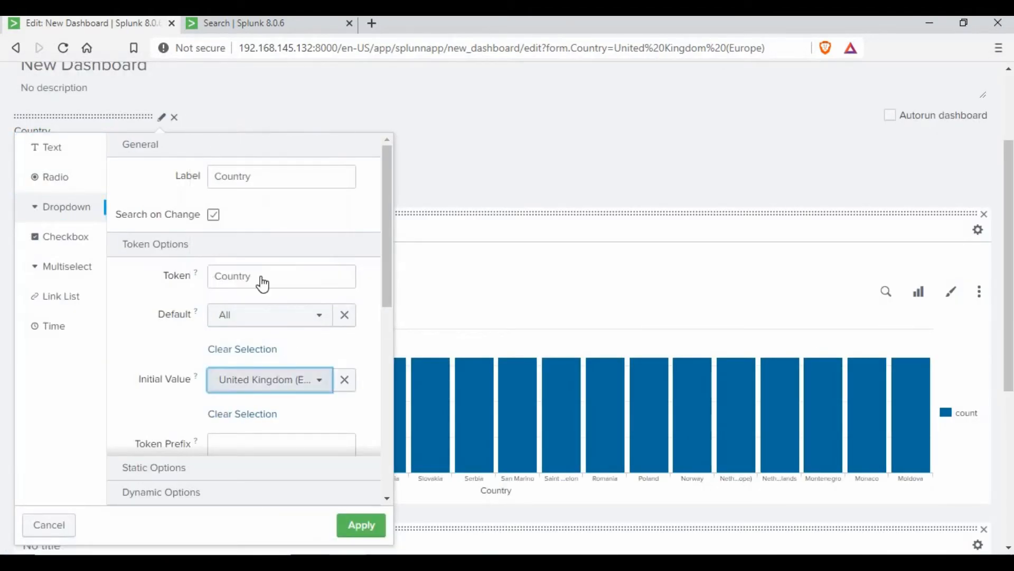
pyautogui.click(233, 82)
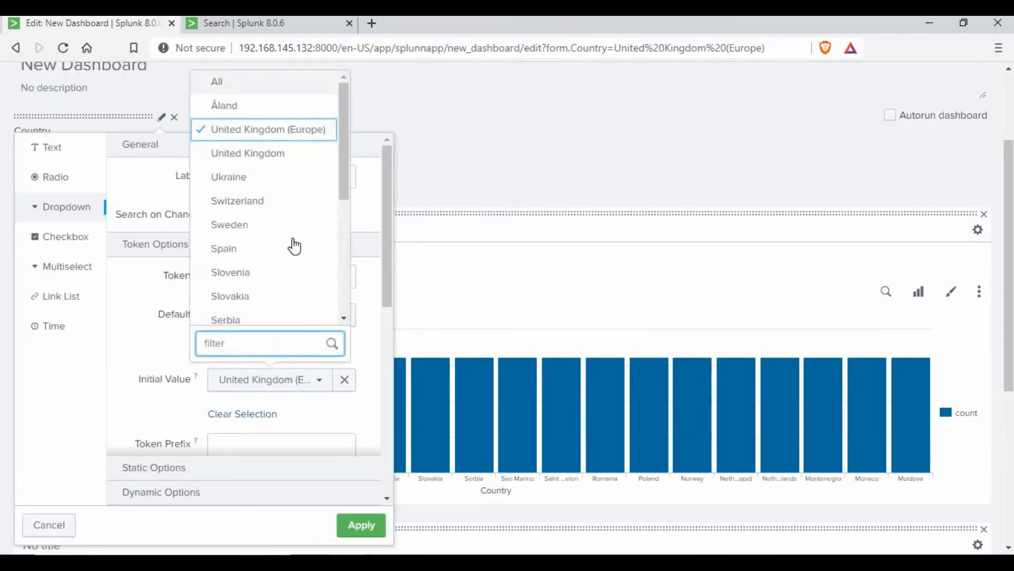
pyautogui.click(361, 525)
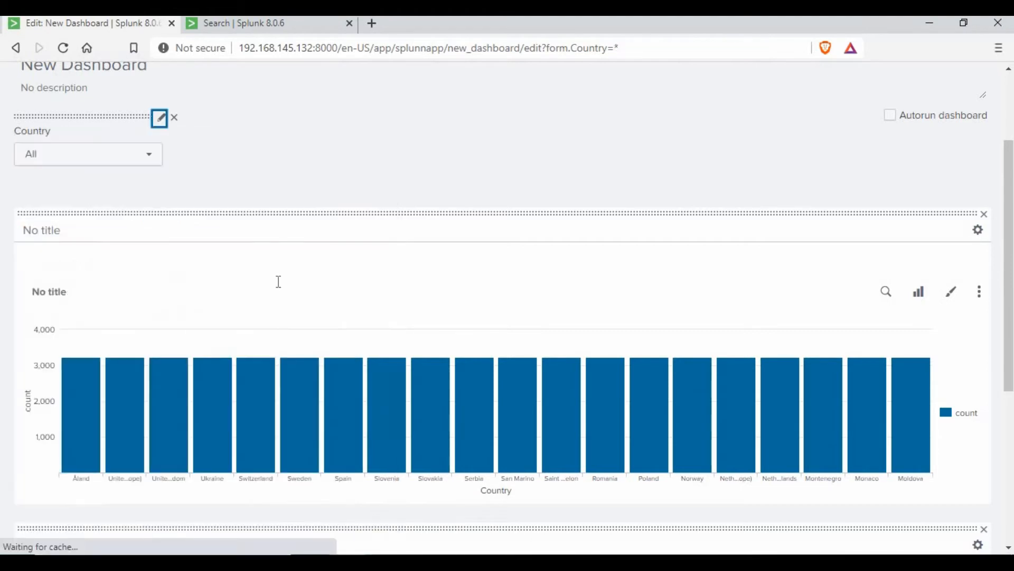
# - Save the dashboard and look through the Country dropdown's options in the saved view
pyautogui.scroll(3, 969, 159)
pyautogui.click(965, 147)
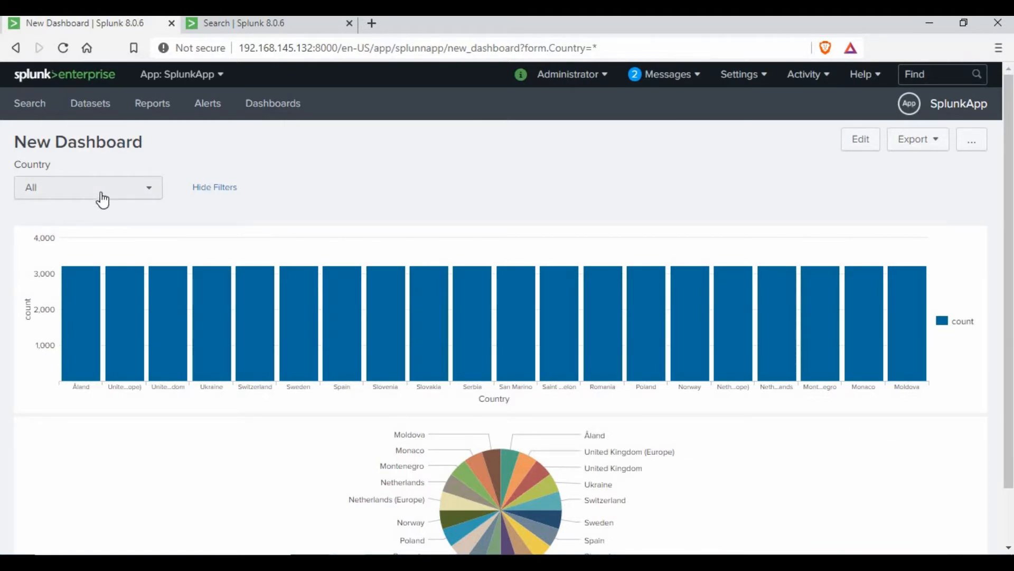
pyautogui.click(119, 193)
pyautogui.scroll(-1, 83, 270)
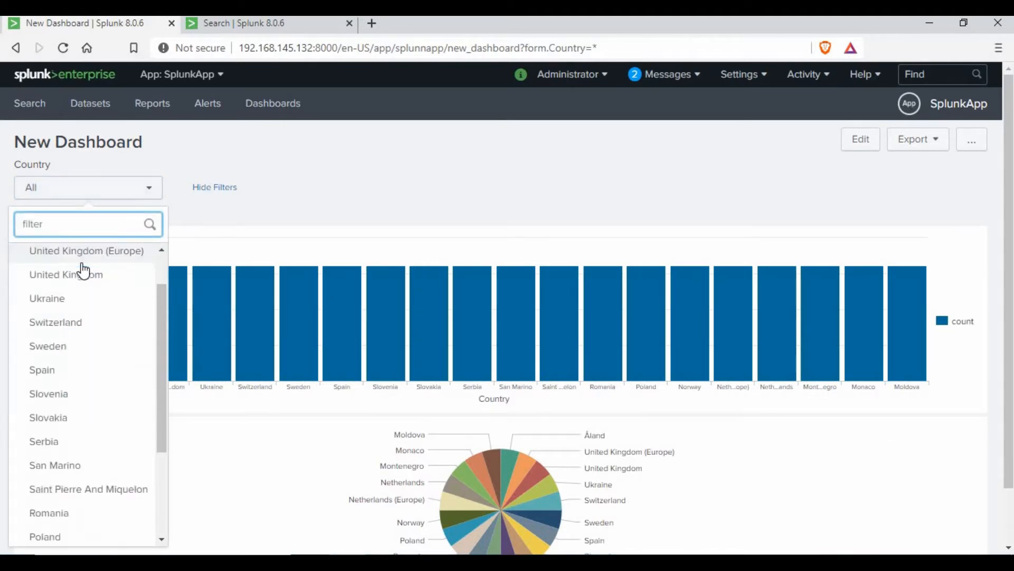
# - Test the Country dropdown in the saved view by choosing United Kingdom, Slovakia and United Kingdom (Europe) in turn
pyautogui.scroll(-1, 83, 270)
pyautogui.click(84, 255)
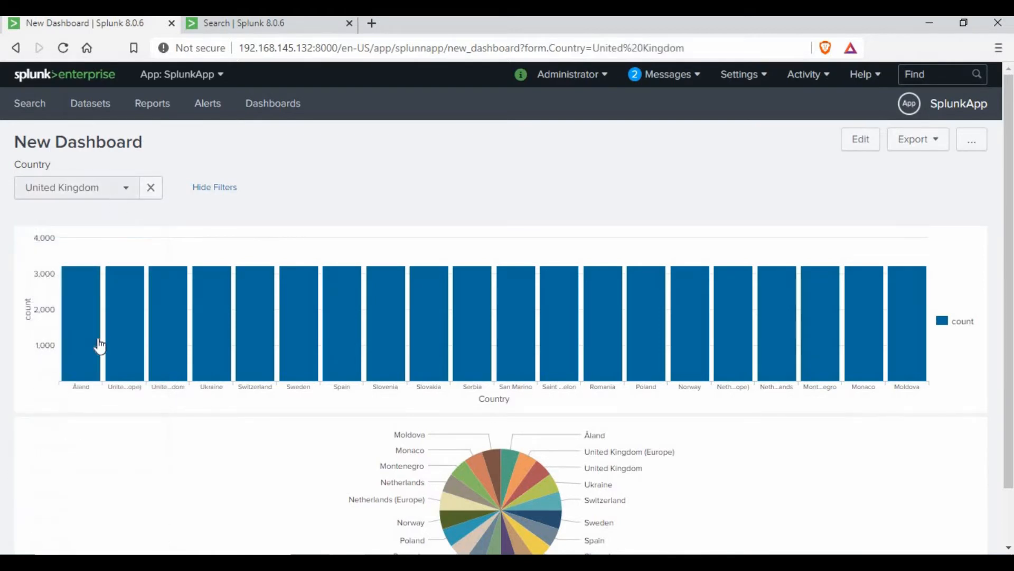
pyautogui.click(90, 189)
pyautogui.scroll(-1, 59, 390)
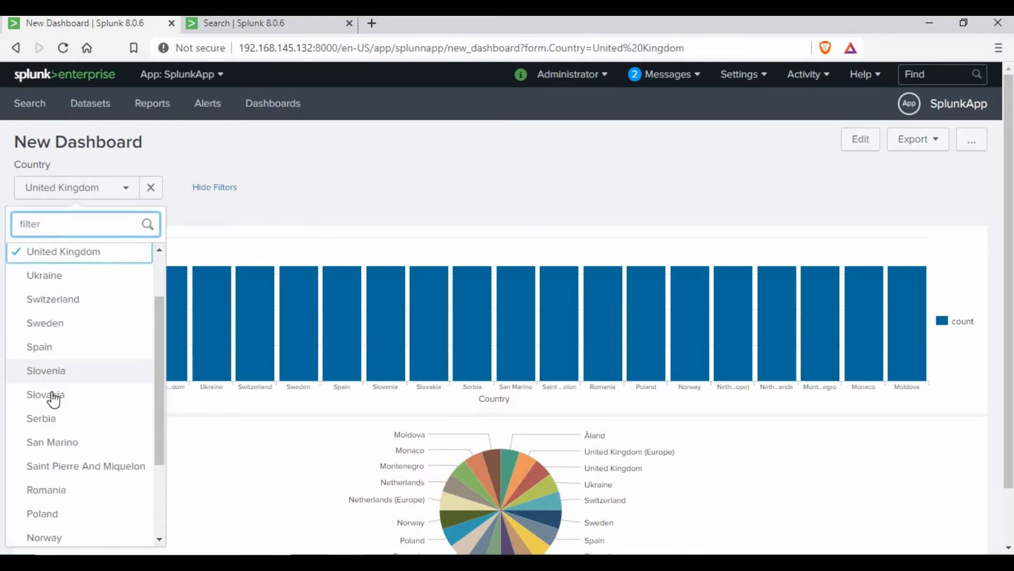
pyautogui.click(53, 396)
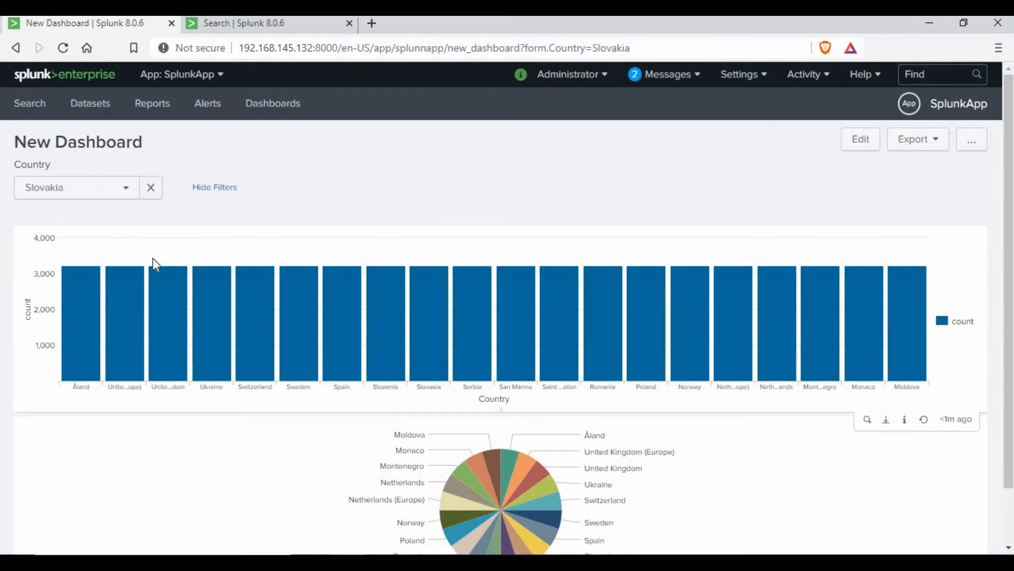
pyautogui.click(120, 195)
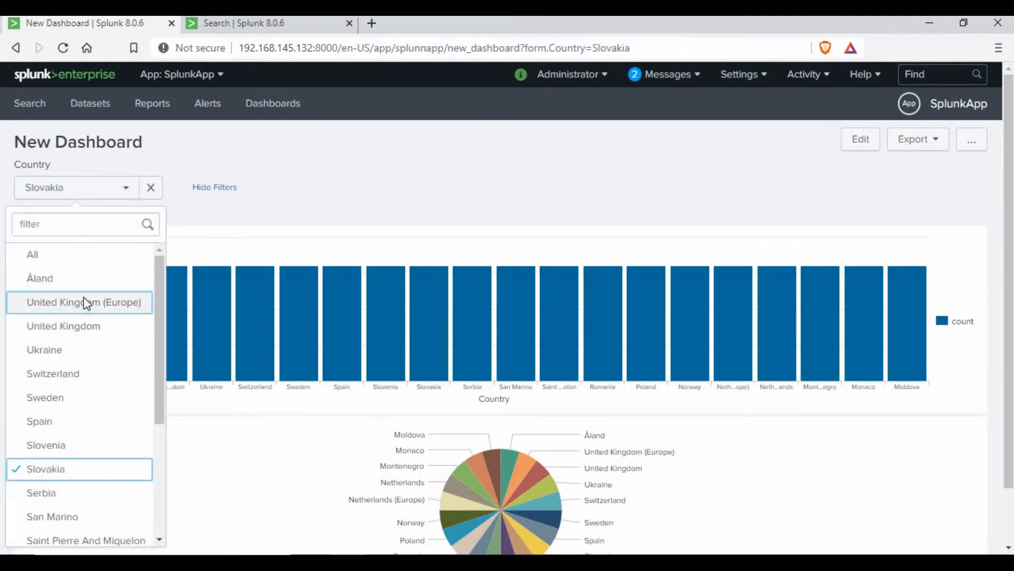
pyautogui.click(85, 300)
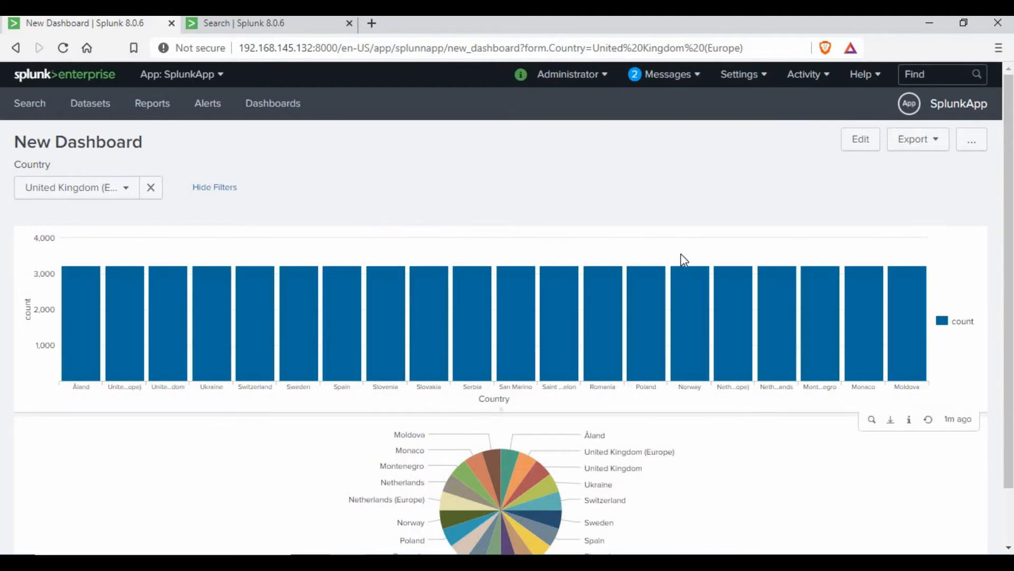
# - Open the dashboard's source for editing and examine the Country dropdown's input tag, label, choice, default and initial value lines
pyautogui.click(862, 141)
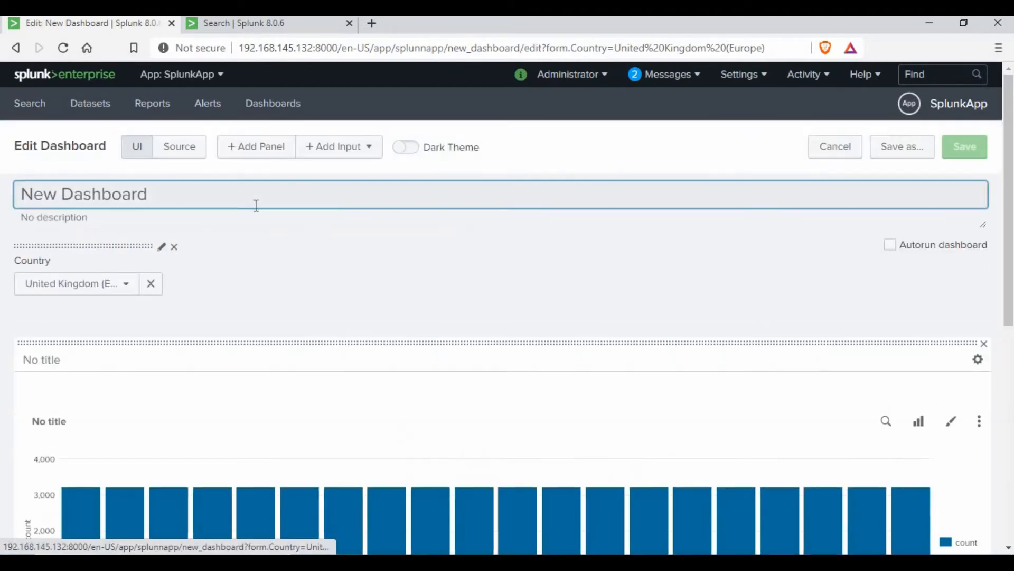
pyautogui.click(182, 149)
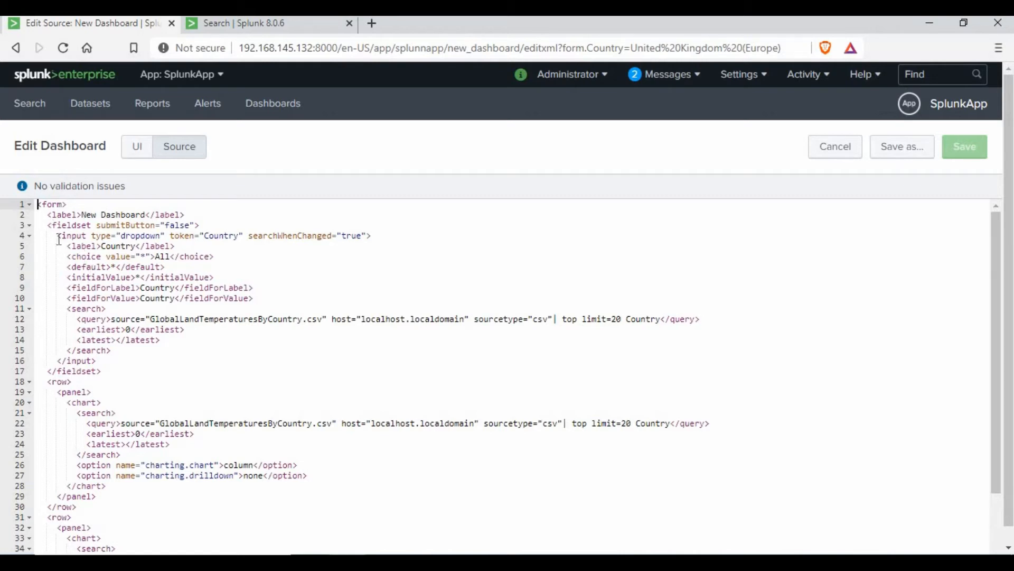
pyautogui.moveTo(57, 238); pyautogui.dragTo(368, 236)
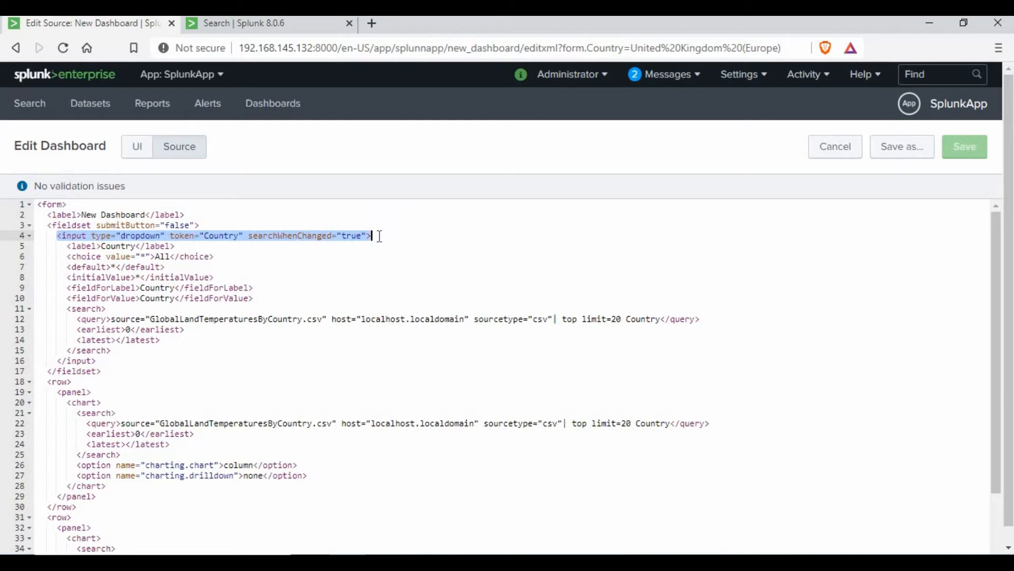
pyautogui.click(386, 237)
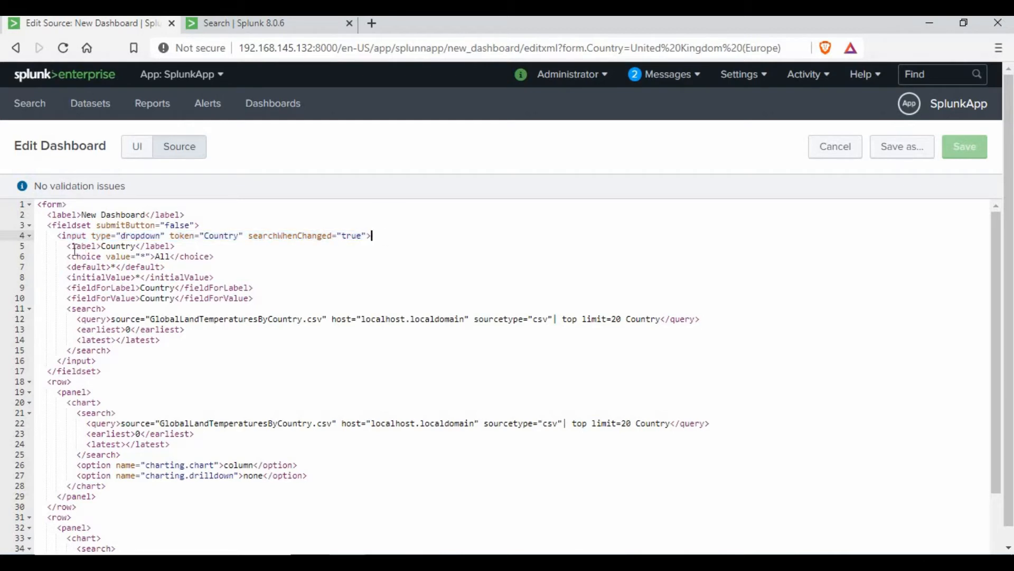
pyautogui.moveTo(63, 246); pyautogui.dragTo(207, 258)
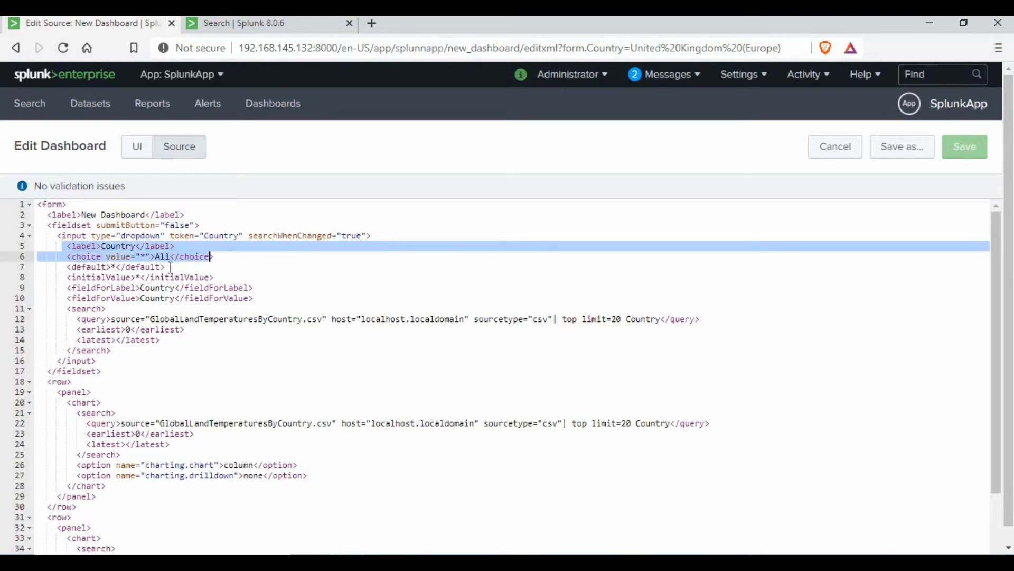
pyautogui.click(182, 269)
pyautogui.click(187, 278)
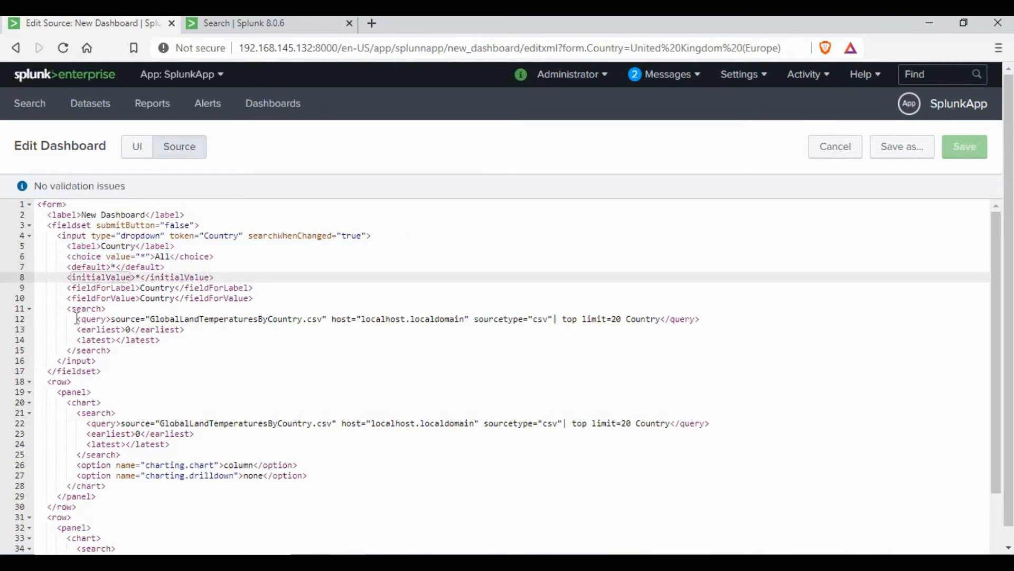
# - Examine the Country dropdown's search query and the chart panels' queries in the dashboard source
pyautogui.moveTo(77, 318); pyautogui.dragTo(145, 318)
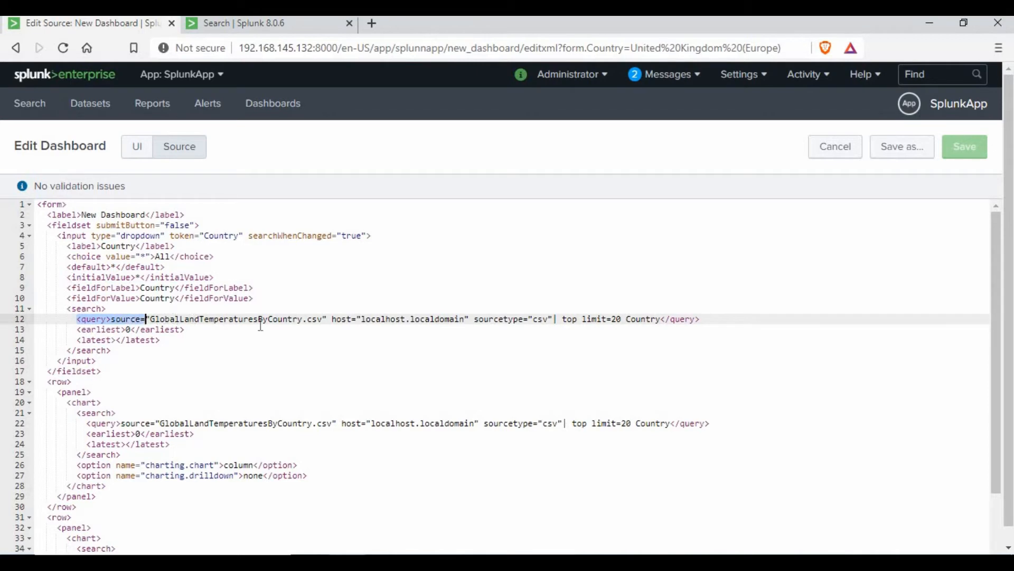
pyautogui.moveTo(261, 325); pyautogui.dragTo(712, 331)
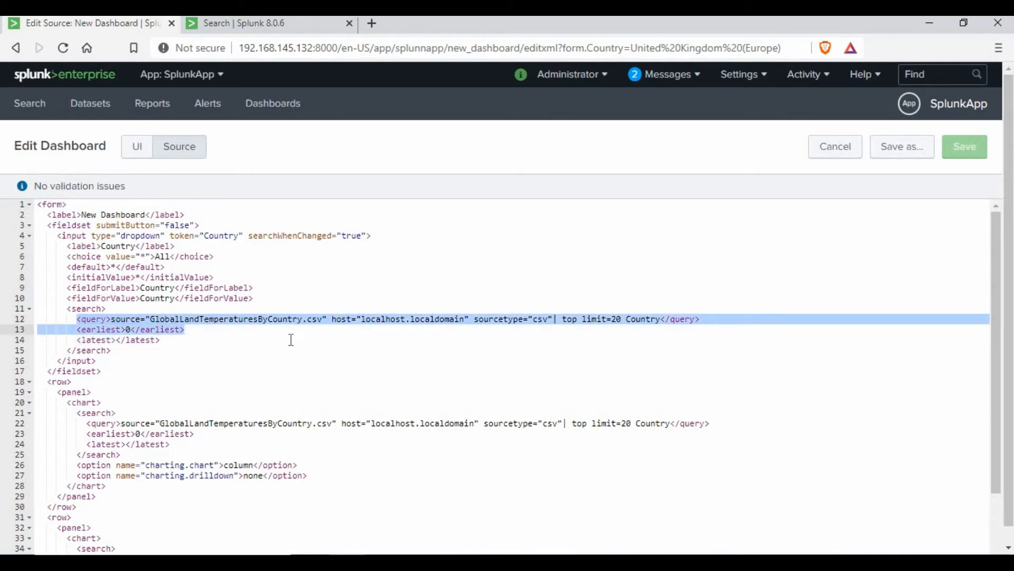
pyautogui.click(261, 338)
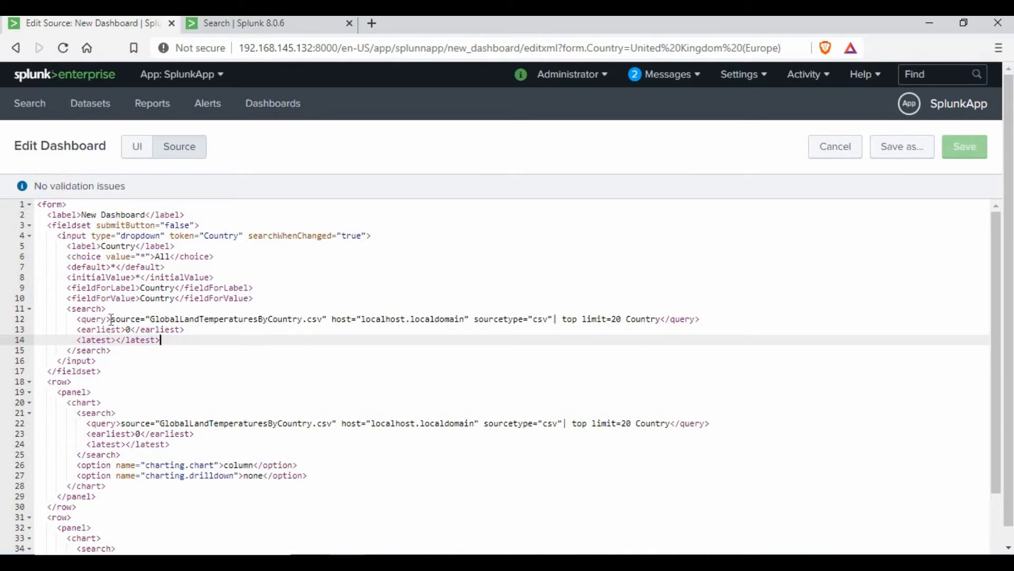
pyautogui.moveTo(112, 319); pyautogui.dragTo(557, 319)
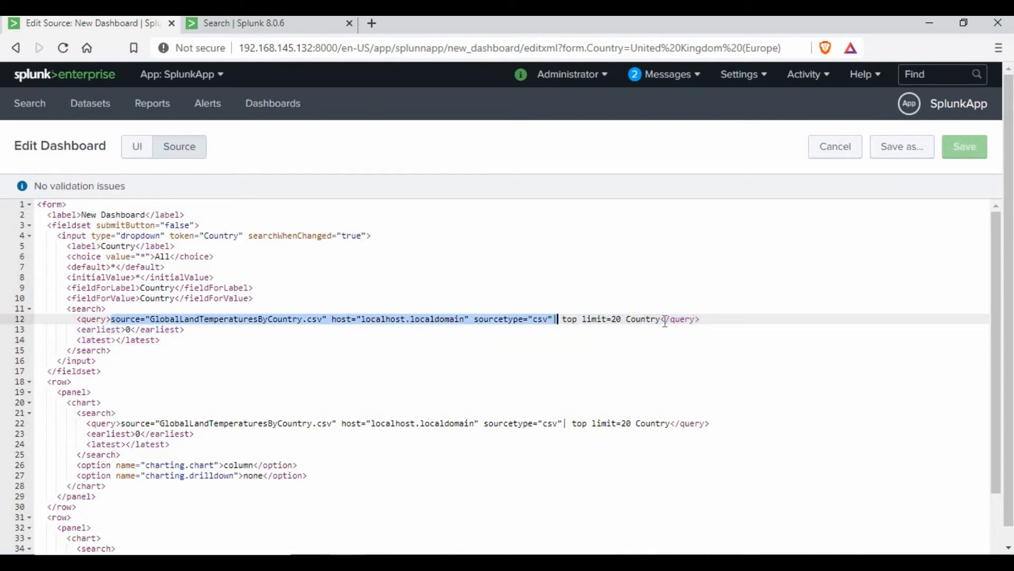
pyautogui.moveTo(665, 321); pyautogui.dragTo(658, 320)
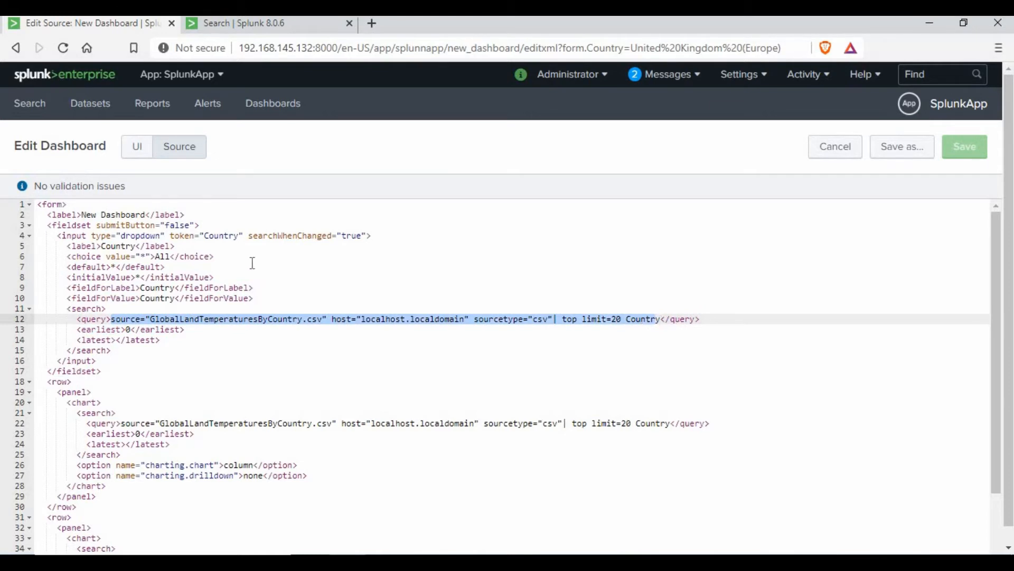
pyautogui.click(252, 259)
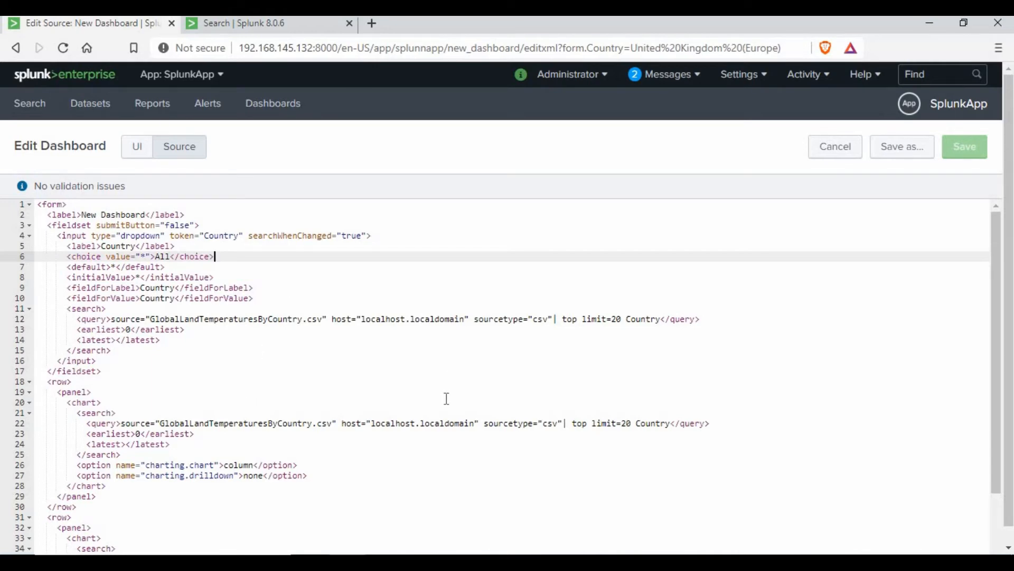
pyautogui.scroll(-1, 448, 377)
pyautogui.scroll(-1, 500, 376)
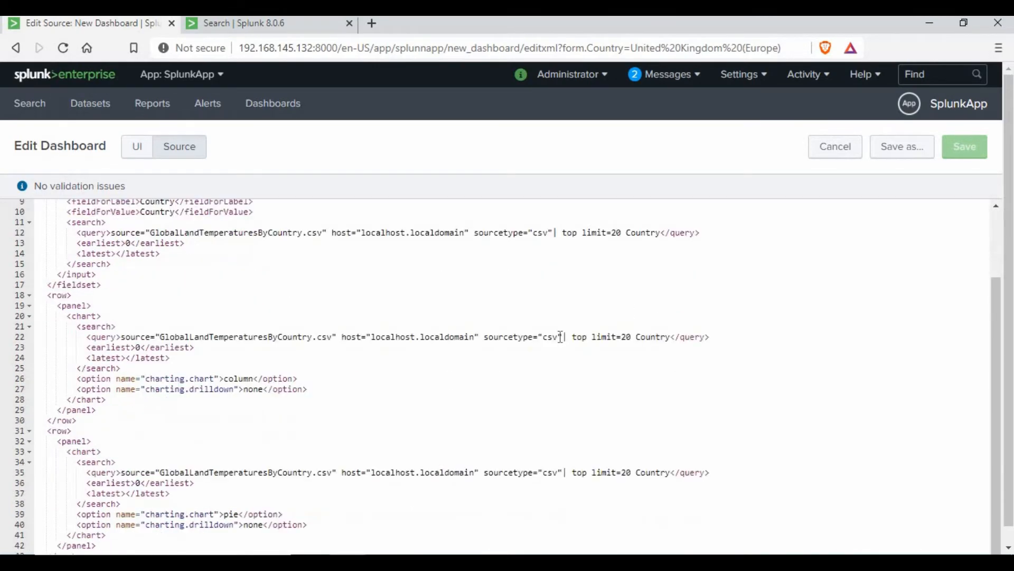
pyautogui.scroll(2, 561, 336)
# - Leave the source editor without changes and set the Country filter back to All
pyautogui.click(835, 146)
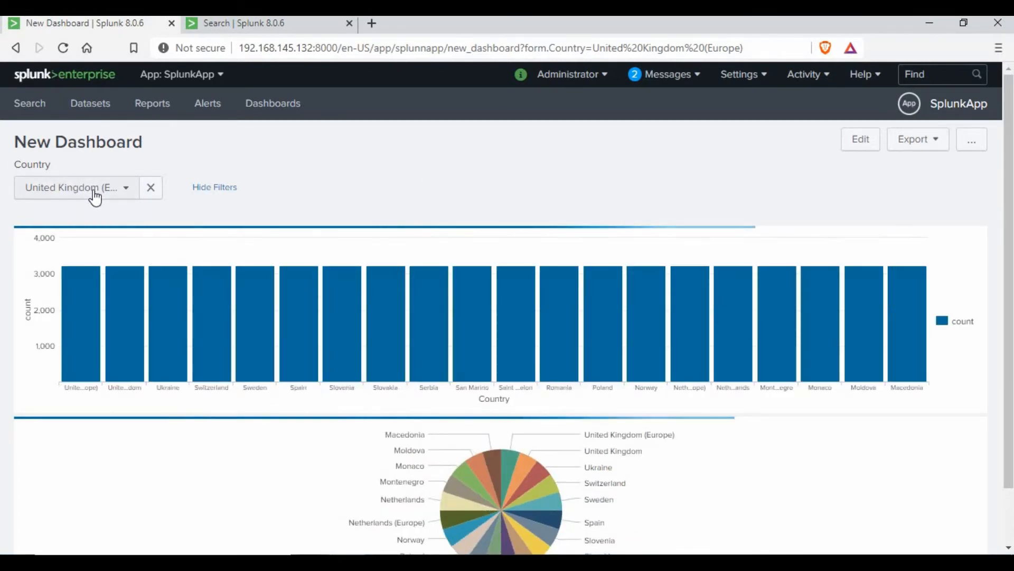
pyautogui.click(95, 198)
pyautogui.click(32, 254)
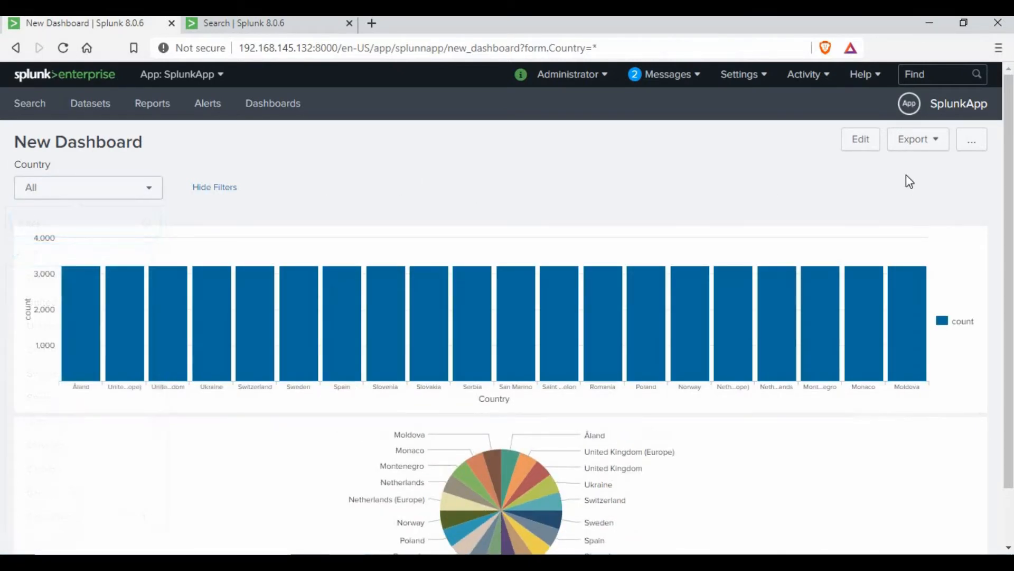
# - Edit the dashboard and add a radio input beside the Country dropdown
pyautogui.click(860, 148)
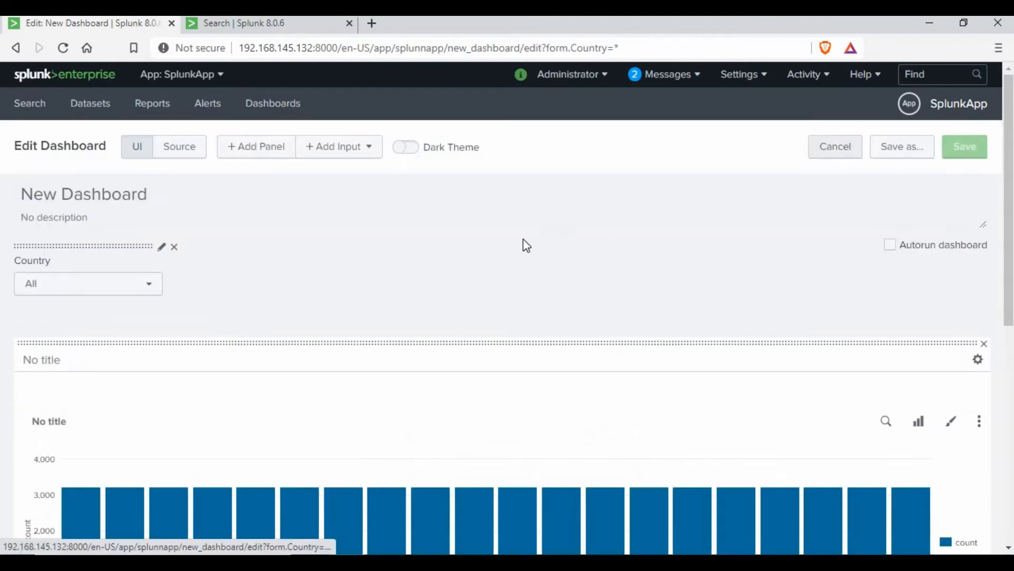
pyautogui.click(355, 150)
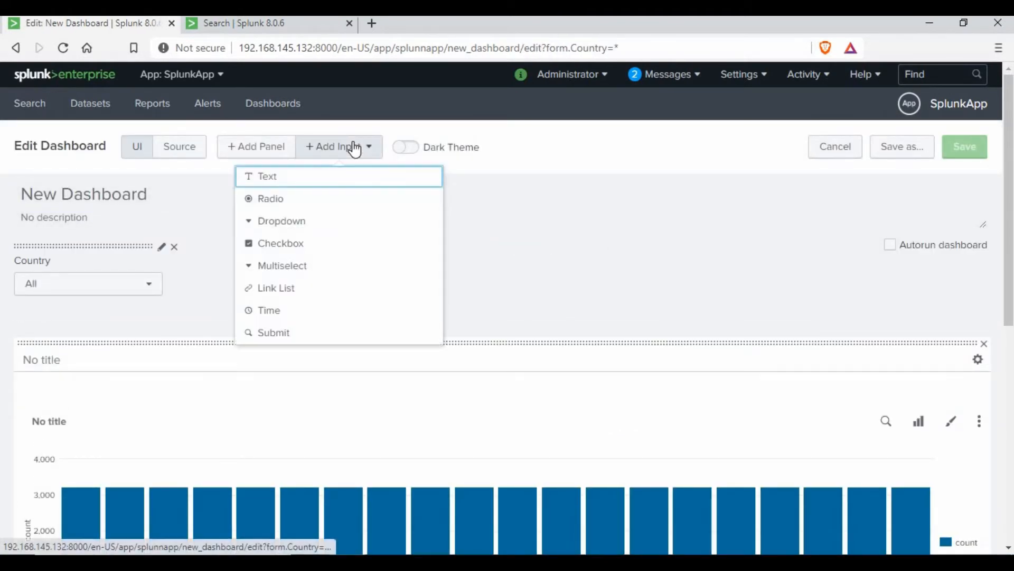
pyautogui.click(293, 199)
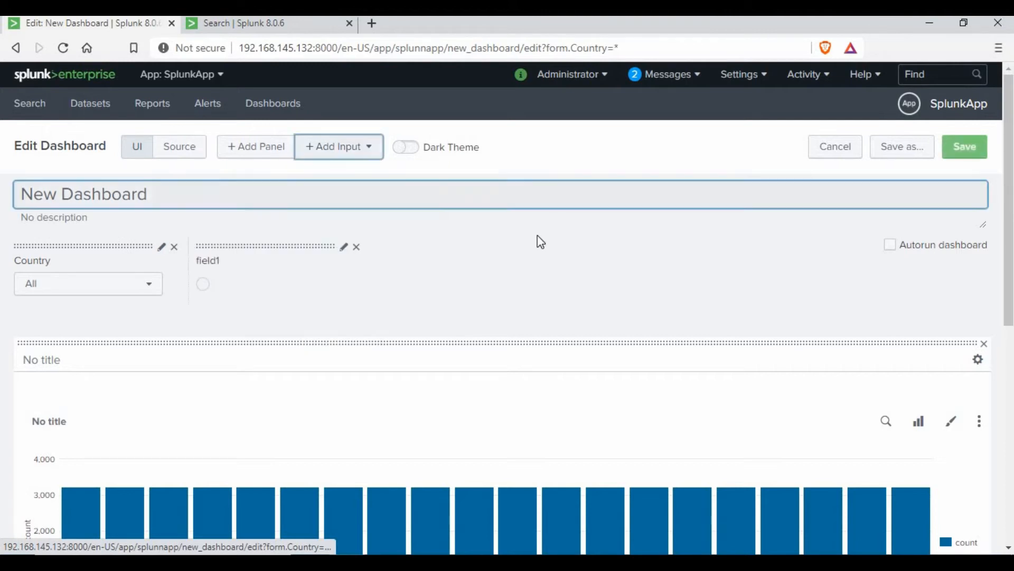
pyautogui.click(426, 214)
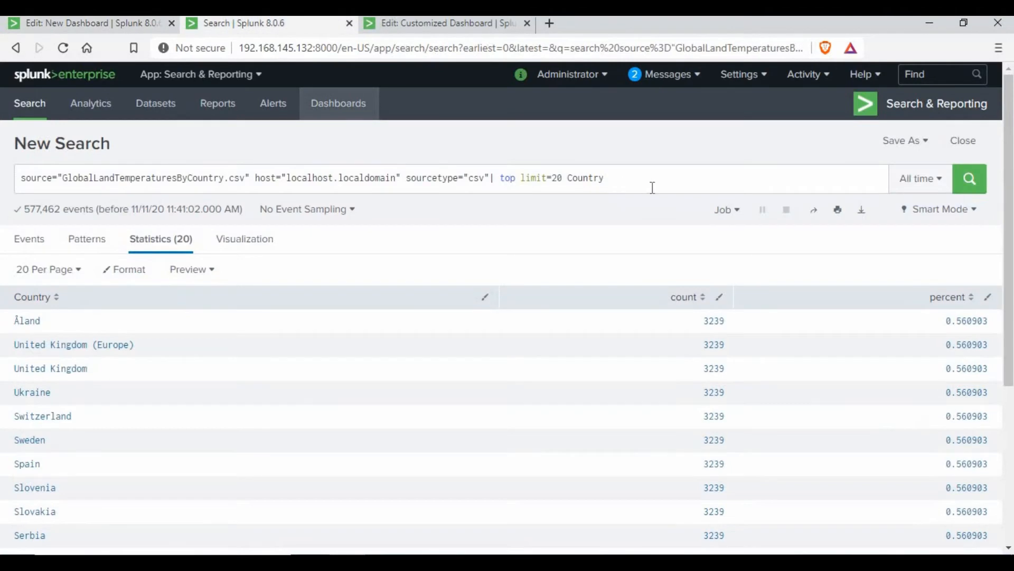
# - In the search tab, replace the query's final Country with dt | eval dt_year_epoc=strptime(dt,"%Y-%m-%d") | eval dt_year=strftime(dt_year_epoc,"%Y") | dedup dt_year | table dt, dt_year, count, percent and run it
pyautogui.moveTo(605, 179); pyautogui.dragTo(25, 179)
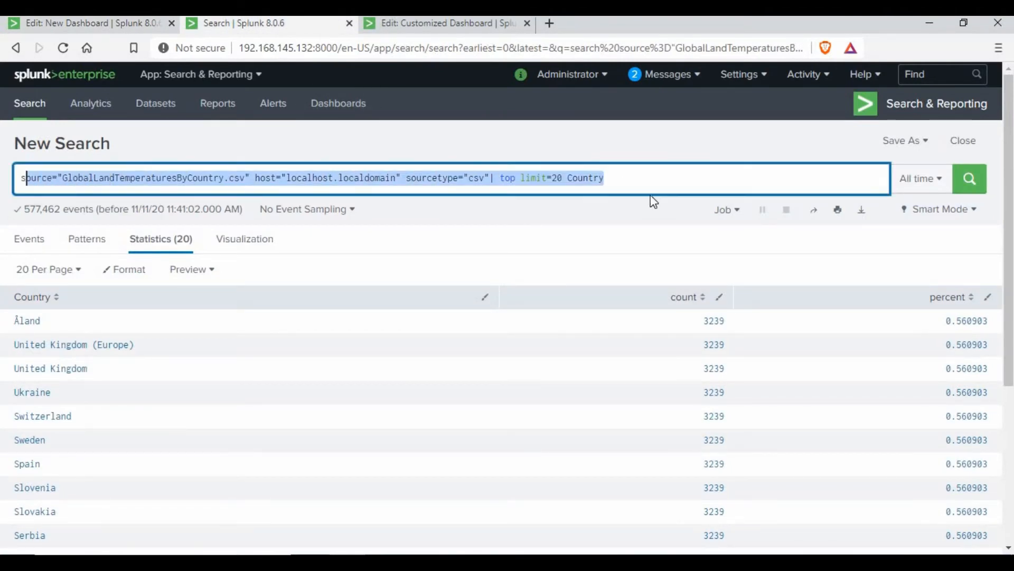
pyautogui.moveTo(607, 178); pyautogui.dragTo(21, 179)
pyautogui.write('source="GlobalLandTemperaturesByCountry.csv" host="localhost.localdomain" sourcetype="csv"| top limit=20 dt | eval dt_year_epoc = strptime (dt, "%Y-%m-%d") | eval dt_year = strftime (dt_year_epoc , "%Y") | dedup dt_year | table dt, dt_year, count, percent')
pyautogui.click(967, 182)
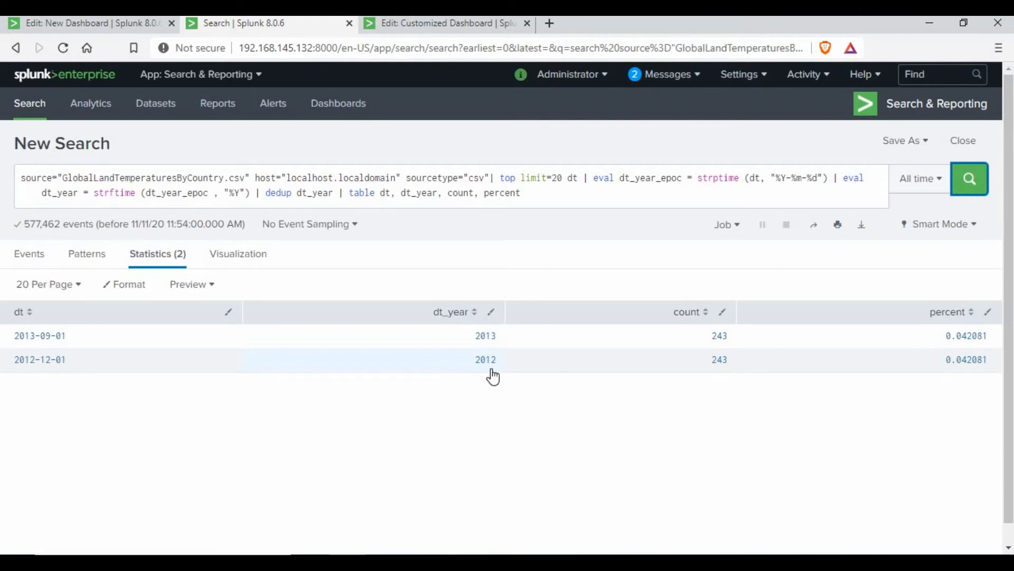
# - Return to the dashboard editor and give the new radio input the label Year and the token dt_year
pyautogui.click(116, 26)
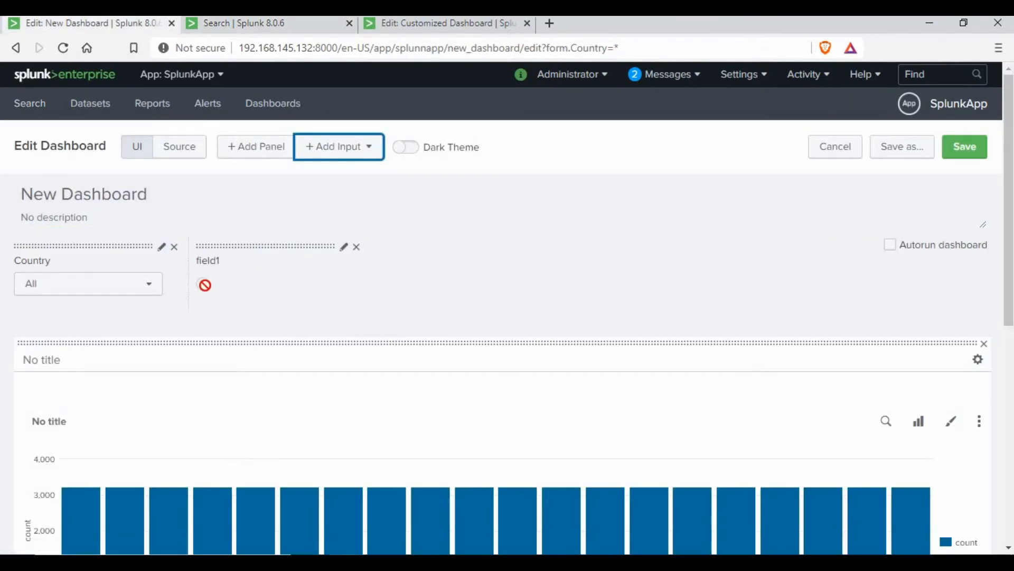
pyautogui.click(345, 249)
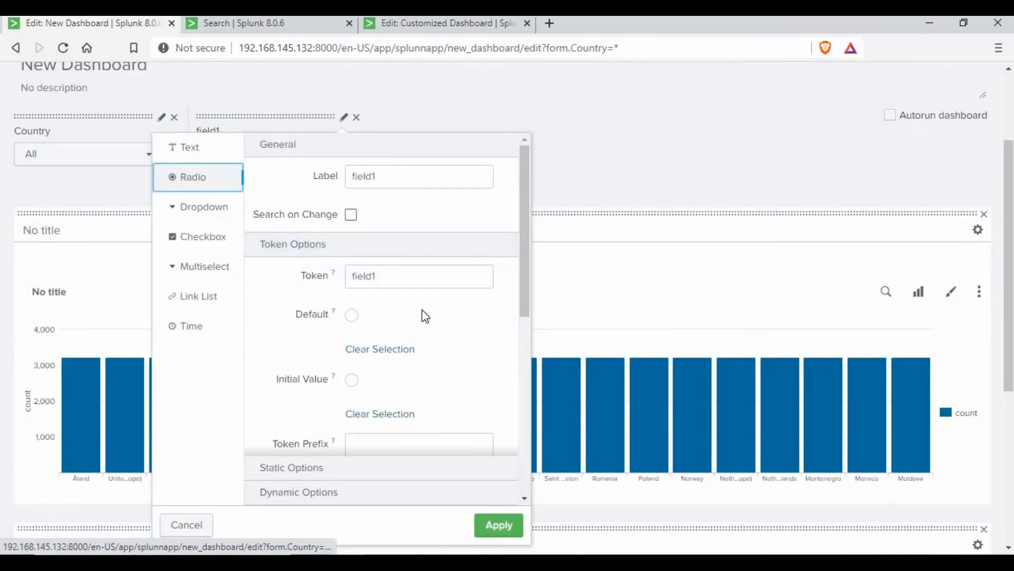
pyautogui.press('Tab')
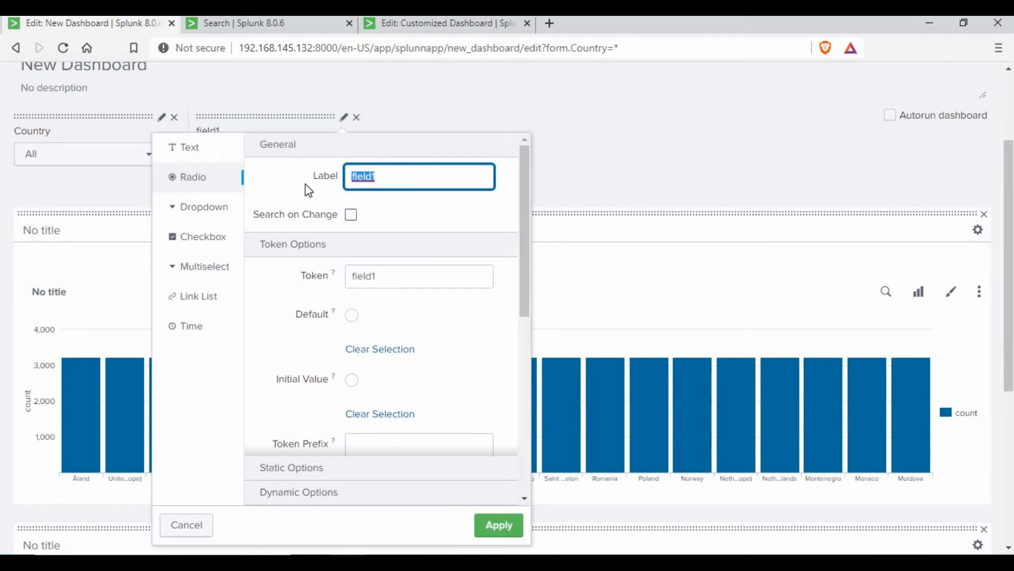
pyautogui.write('Year')
pyautogui.press('Tab')
pyautogui.press('Tab')
pyautogui.write('d')
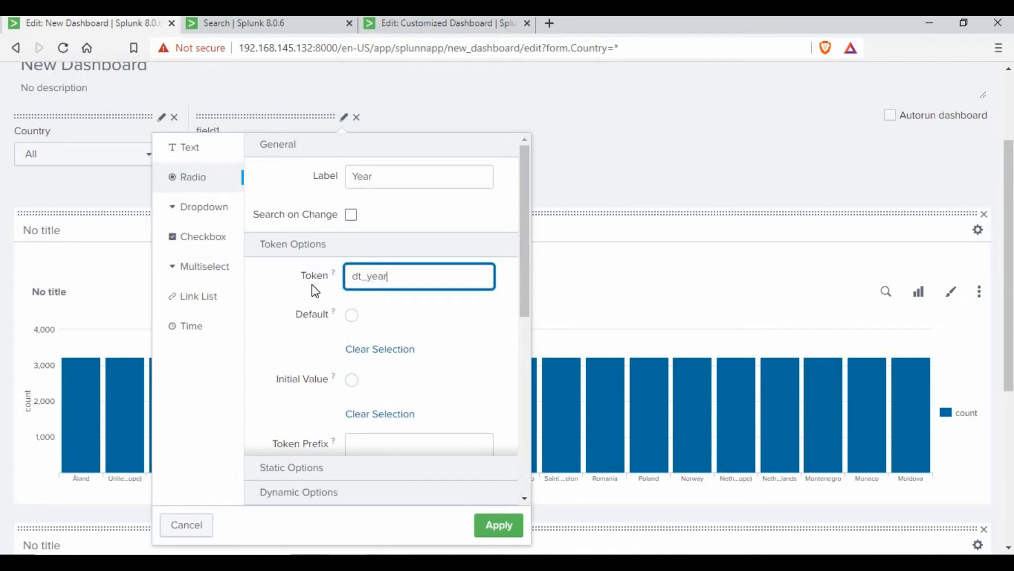
# - Paste the dt_year query as the Year radio input's dynamic search string
pyautogui.scroll(-4, 439, 339)
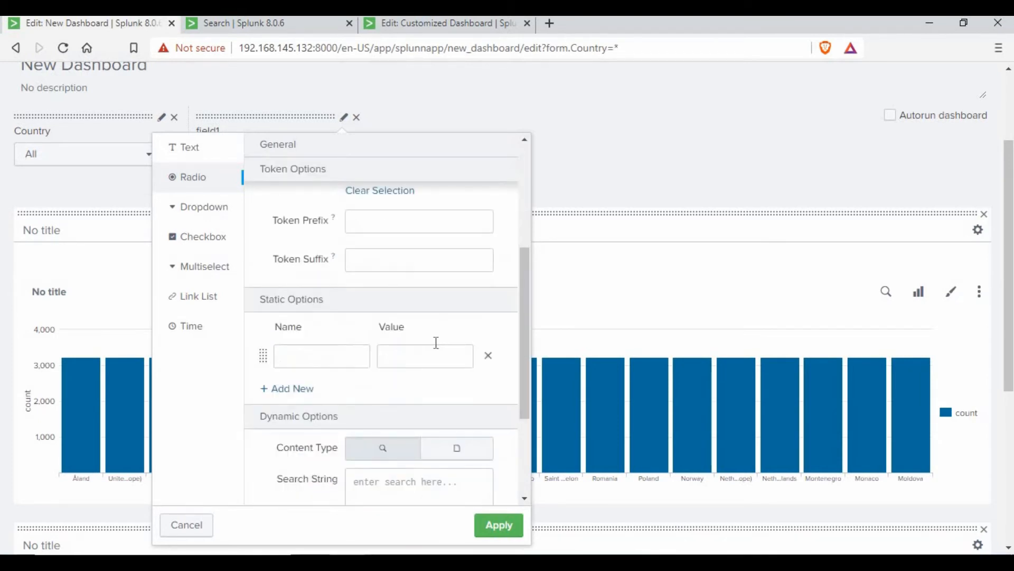
pyautogui.scroll(-3, 428, 354)
pyautogui.click(393, 349)
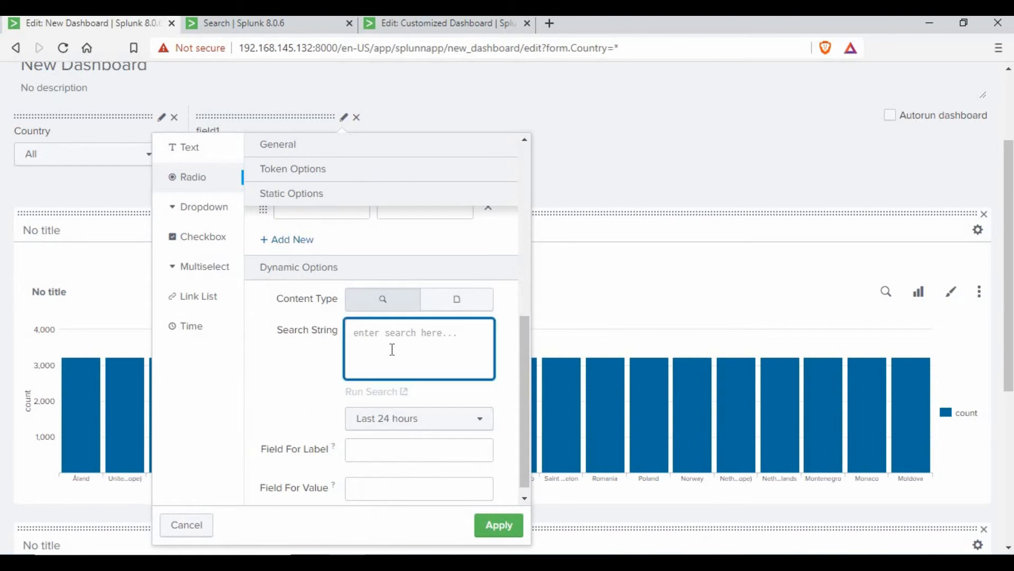
pyautogui.hotkey('ctrl', 'v')
pyautogui.scroll(-5, 493, 350)
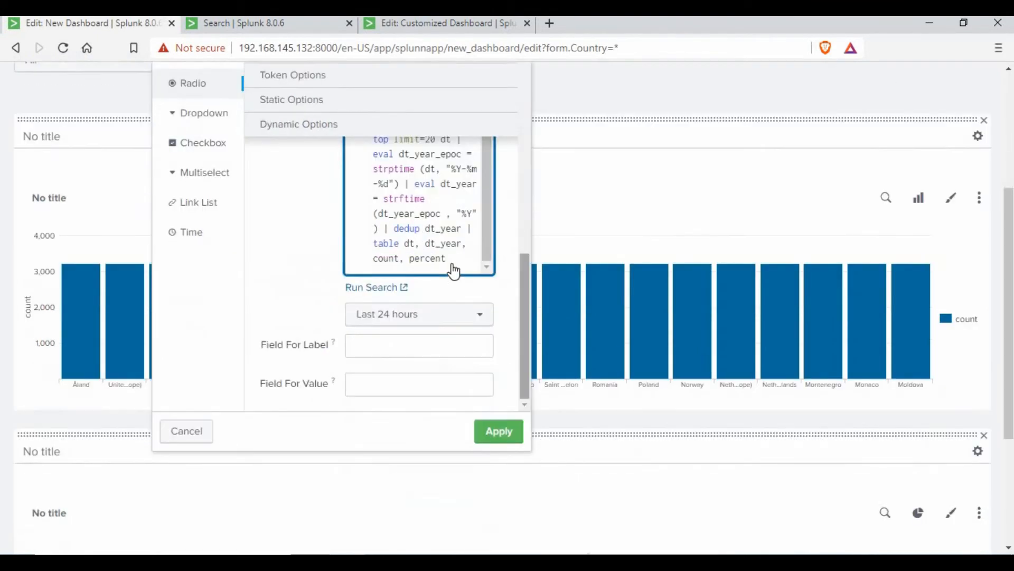
# - Set the Year radio input's search time range to All time, use dt_year as field for label and value, and apply the settings
pyautogui.scroll(-2, 454, 271)
pyautogui.click(478, 260)
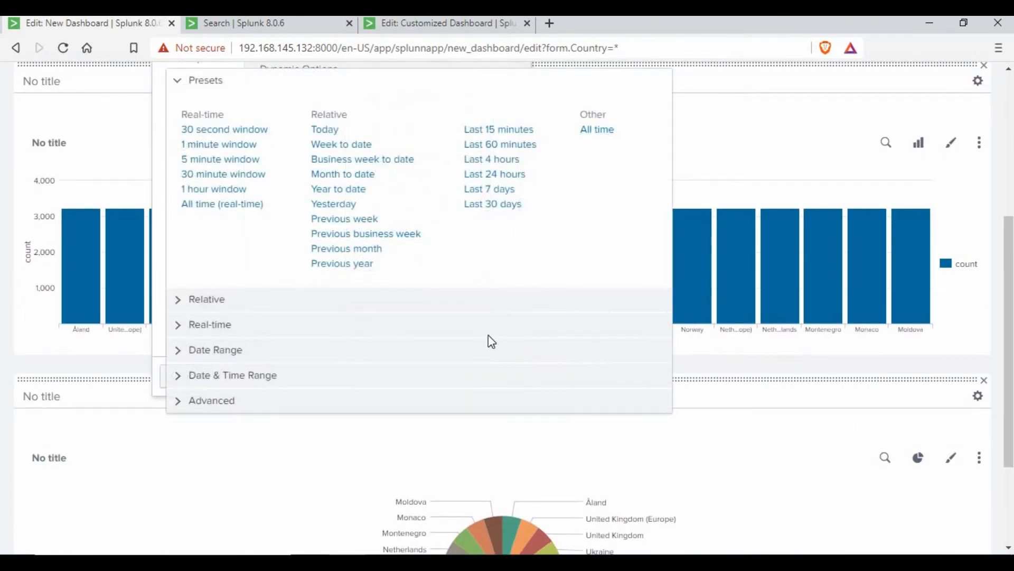
pyautogui.click(597, 129)
pyautogui.click(396, 298)
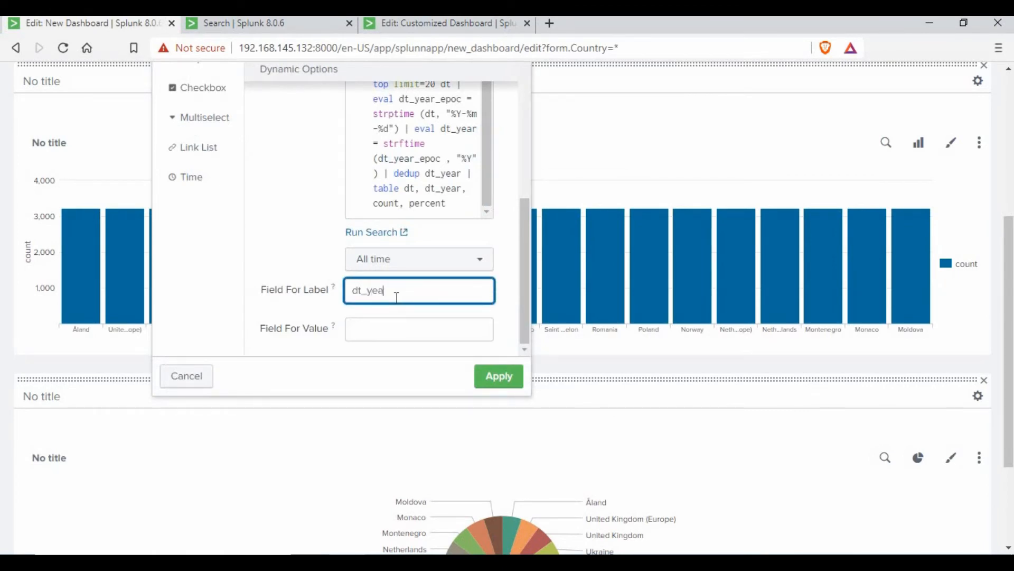
pyautogui.click(393, 326)
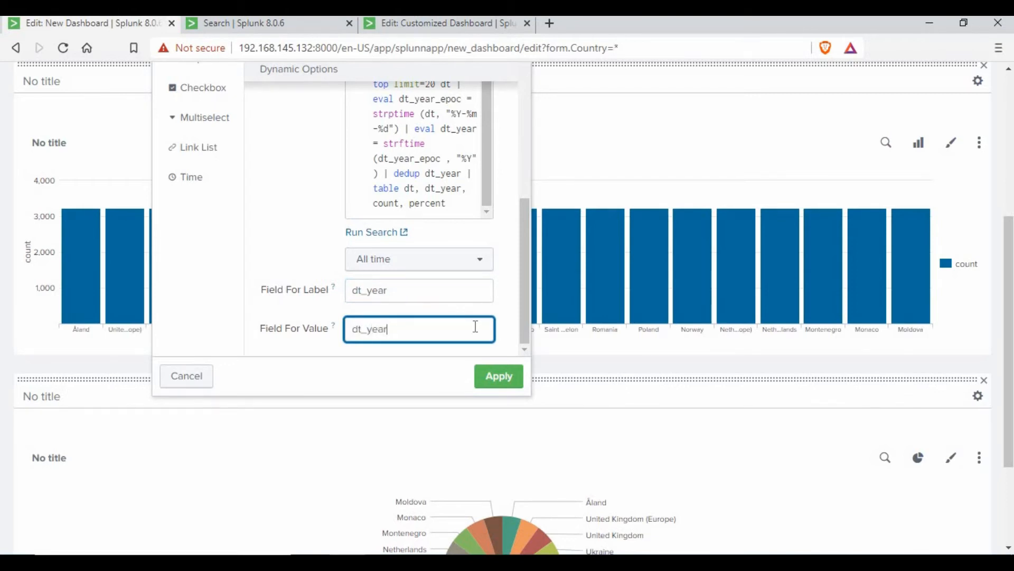
pyautogui.click(263, 23)
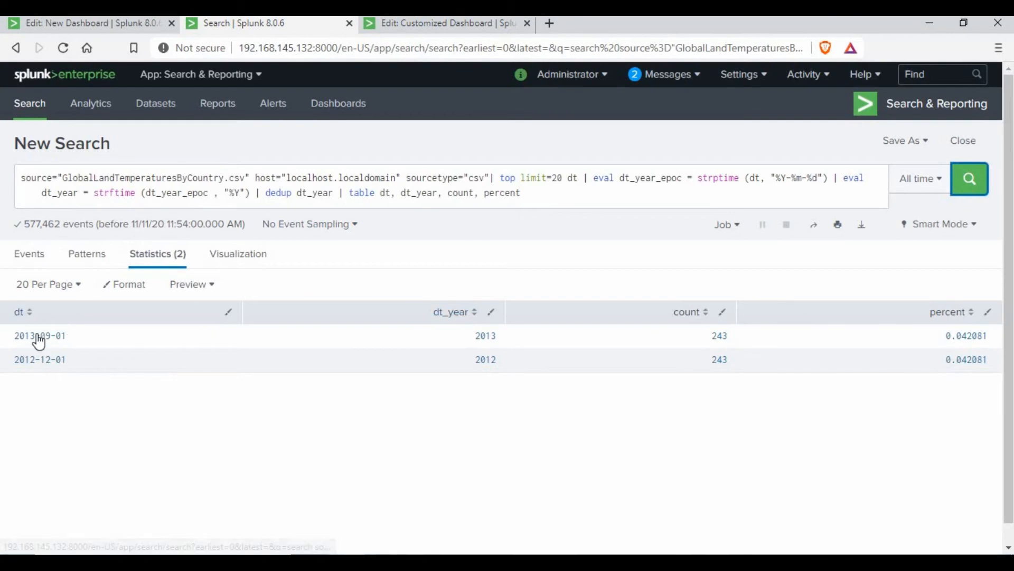
pyautogui.click(104, 23)
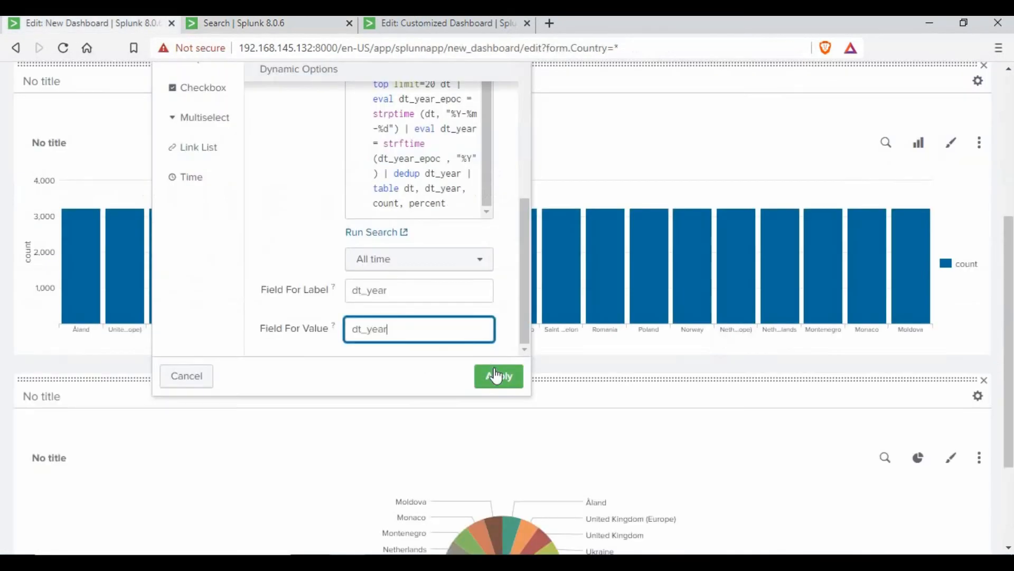
pyautogui.click(492, 375)
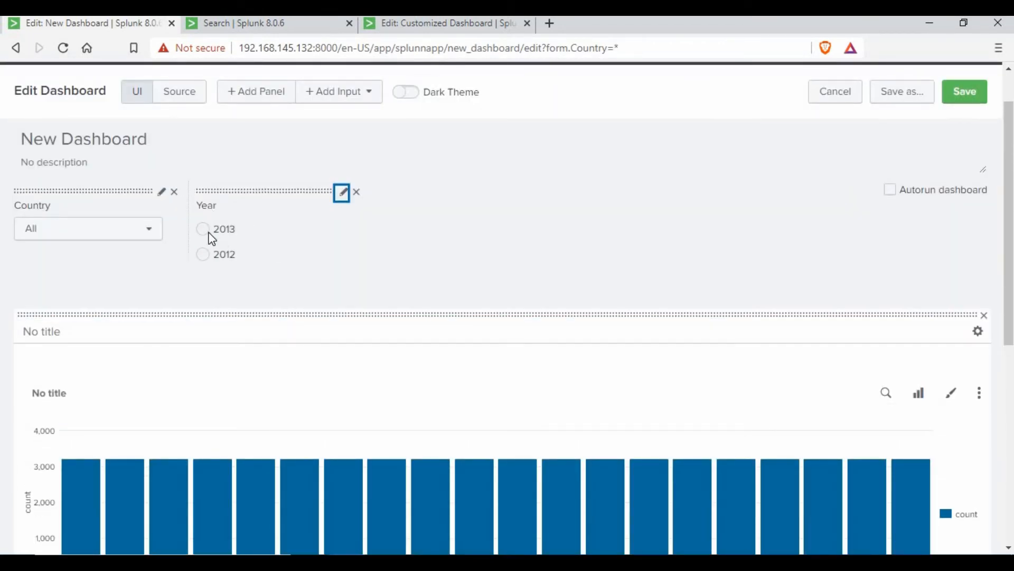
# - Compare the Year radio options with the dt_year search results, then review the Year input's settings and the Country dropdown's choices
pyautogui.click(270, 24)
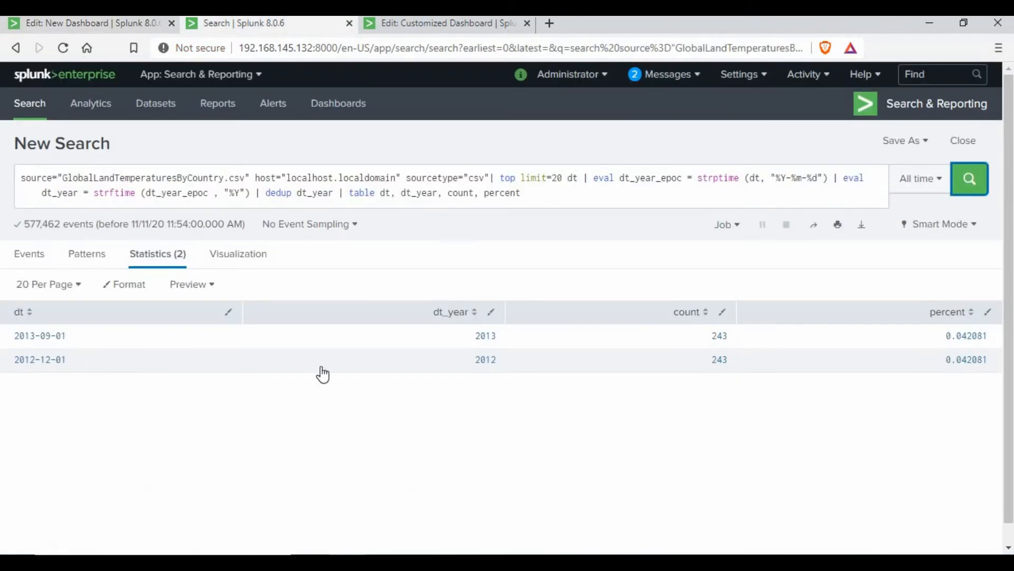
pyautogui.click(117, 25)
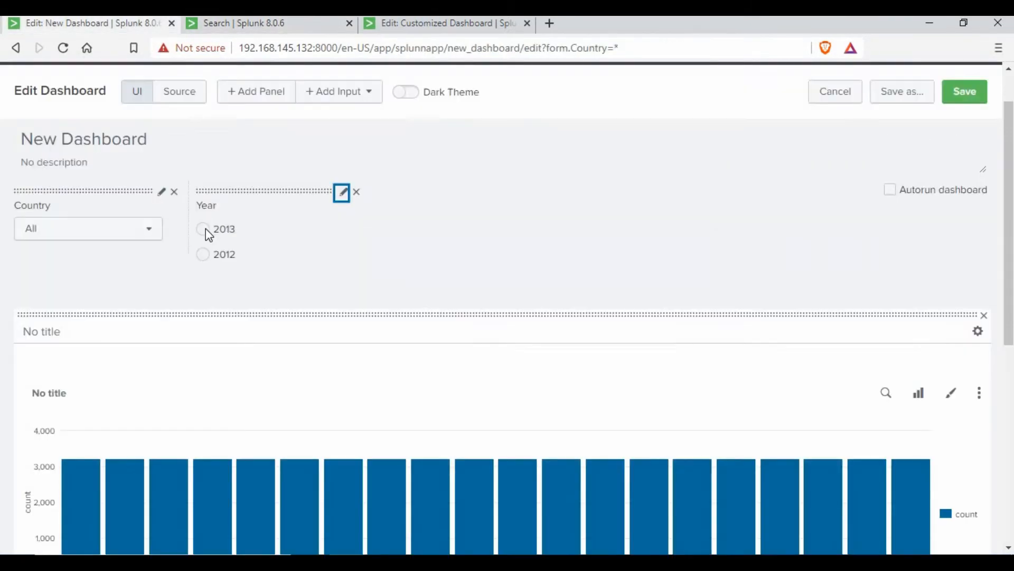
pyautogui.click(342, 193)
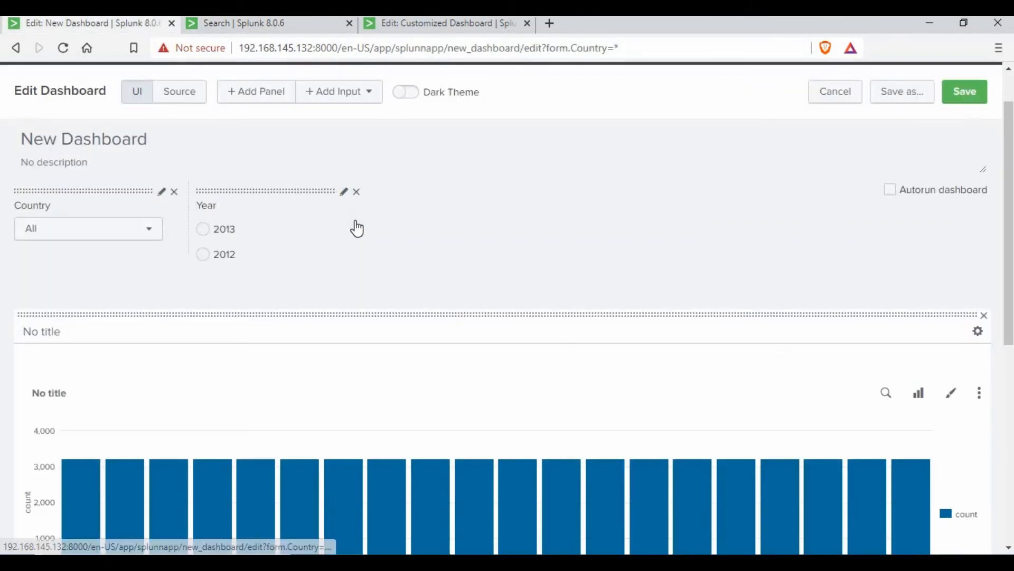
pyautogui.scroll(2, 410, 338)
pyautogui.scroll(-1, 475, 381)
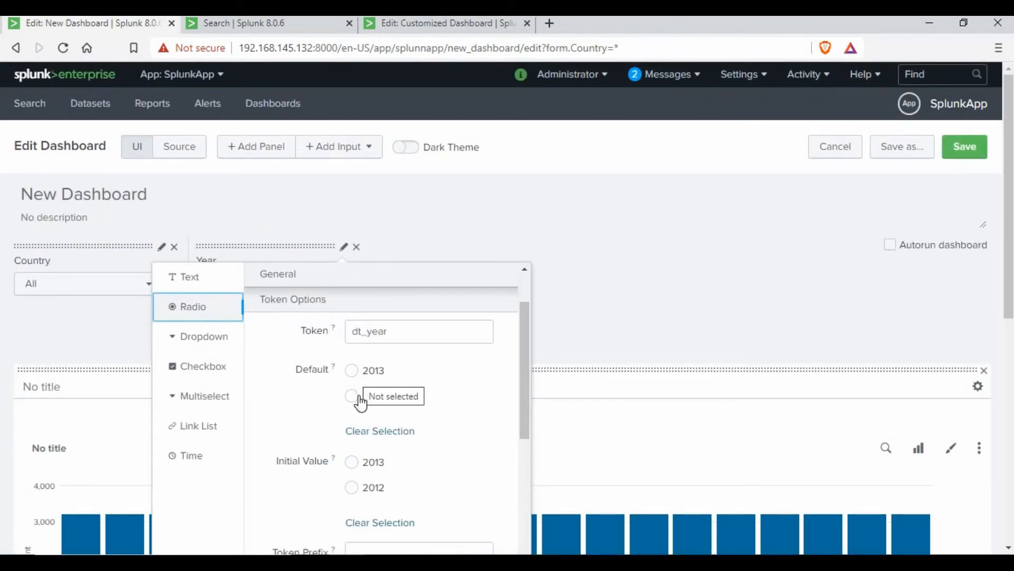
pyautogui.scroll(-3, 422, 410)
pyautogui.scroll(-2, 381, 428)
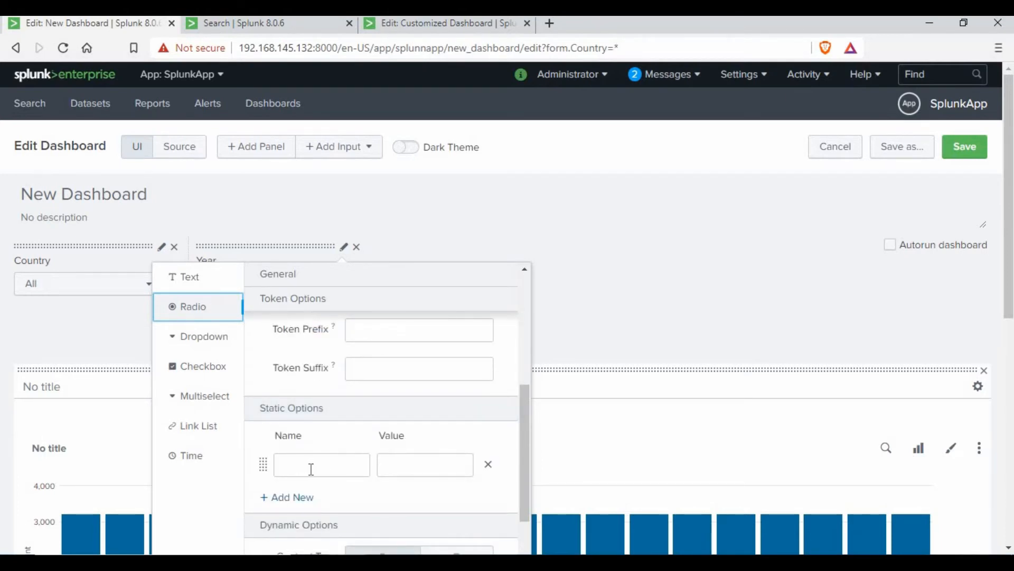
pyautogui.scroll(-2, 454, 385)
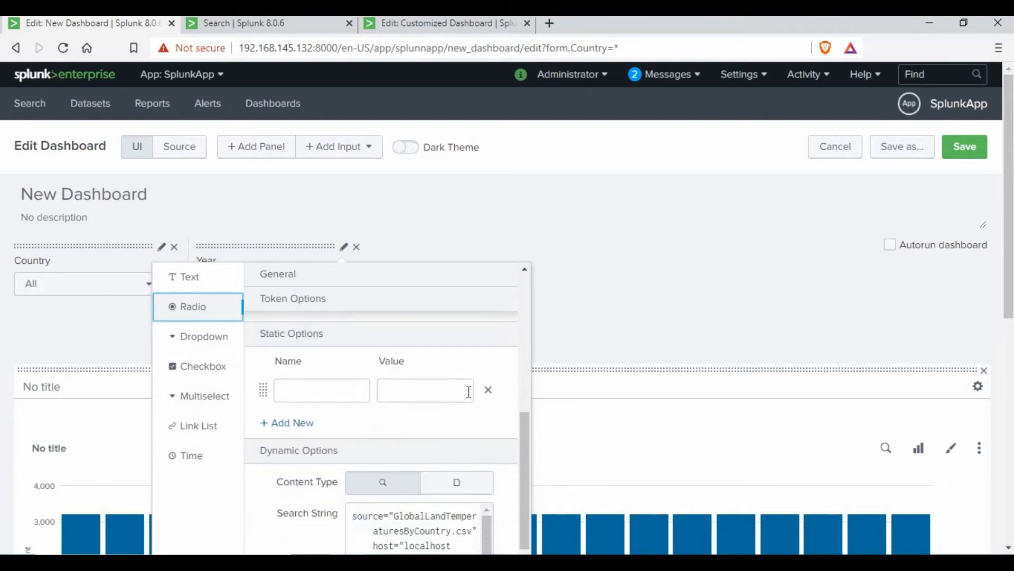
pyautogui.scroll(-6, 508, 493)
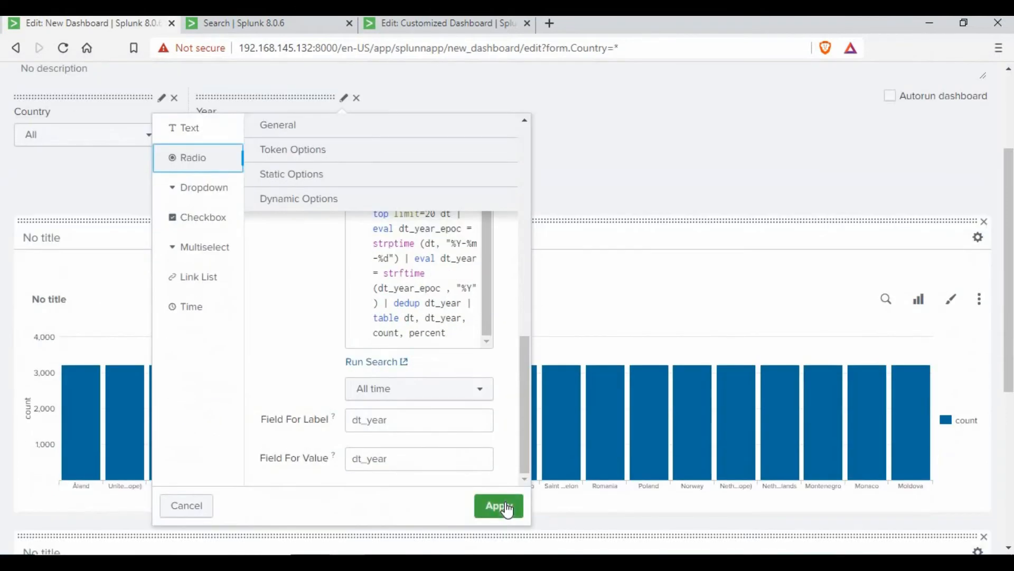
pyautogui.scroll(1, 231, 248)
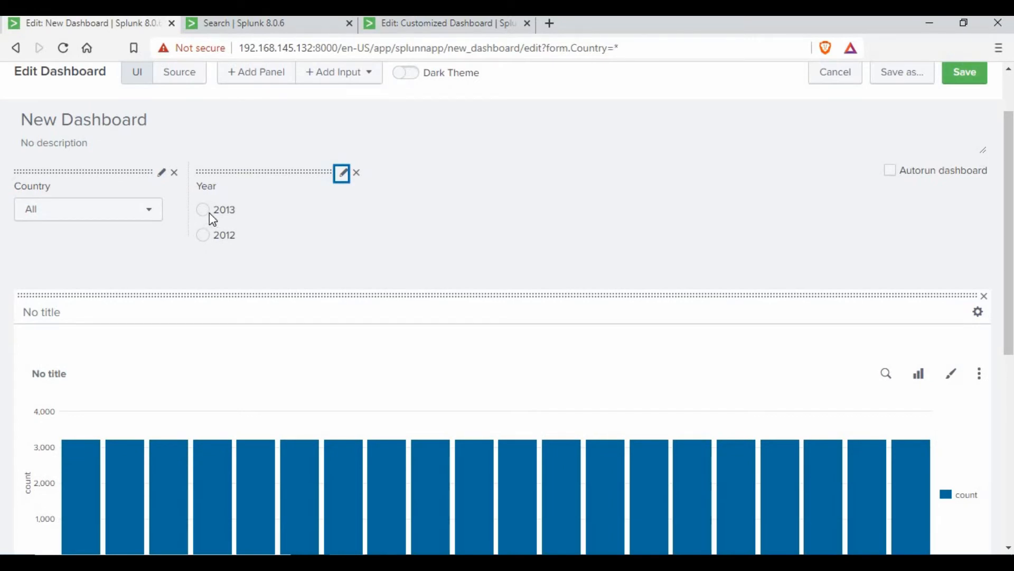
pyautogui.click(70, 213)
pyautogui.click(298, 208)
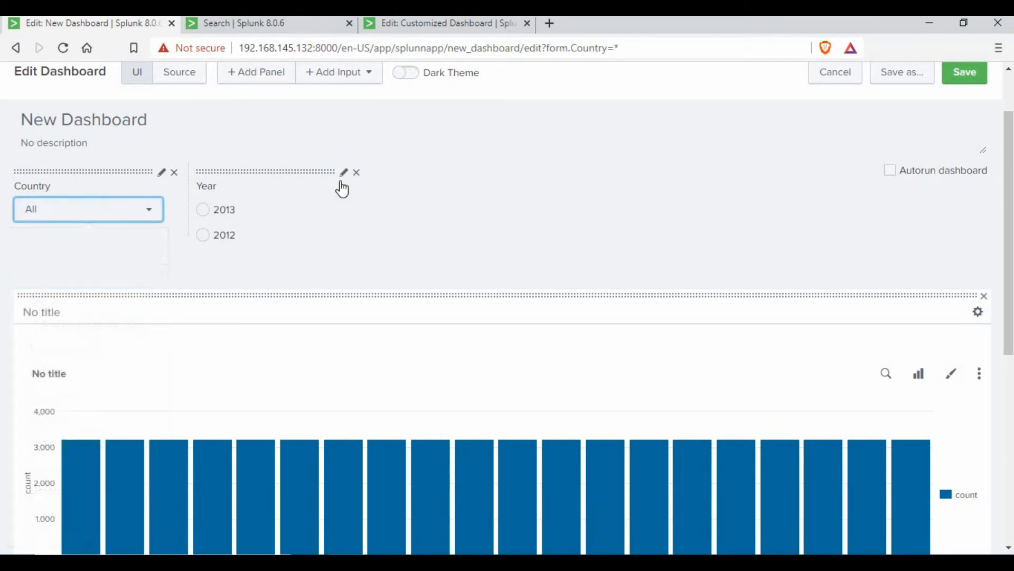
# - Add a static option named All with the value * to the Year radio input and apply it
pyautogui.click(345, 173)
pyautogui.scroll(-3, 370, 338)
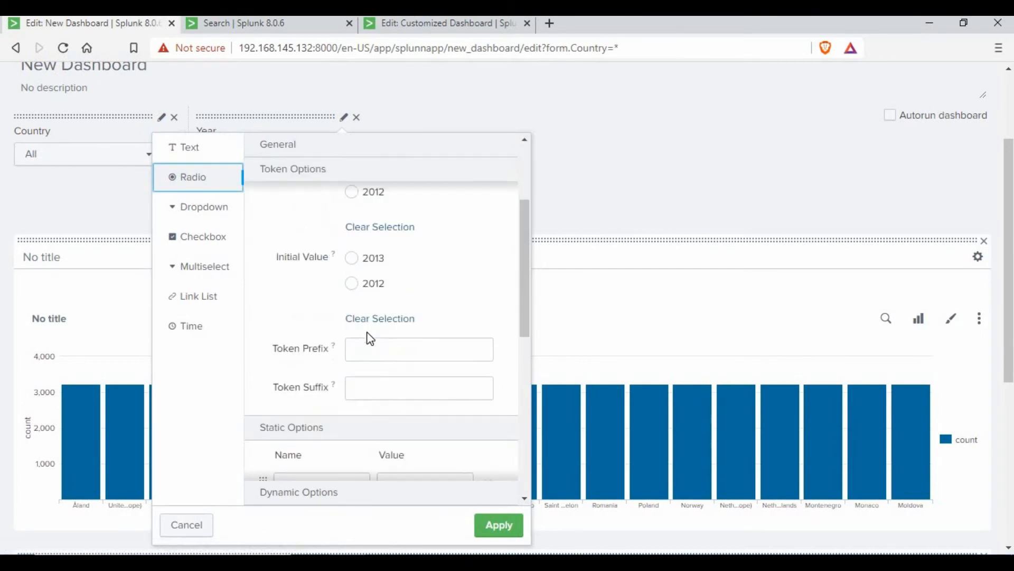
pyautogui.scroll(-3, 352, 356)
pyautogui.click(337, 336)
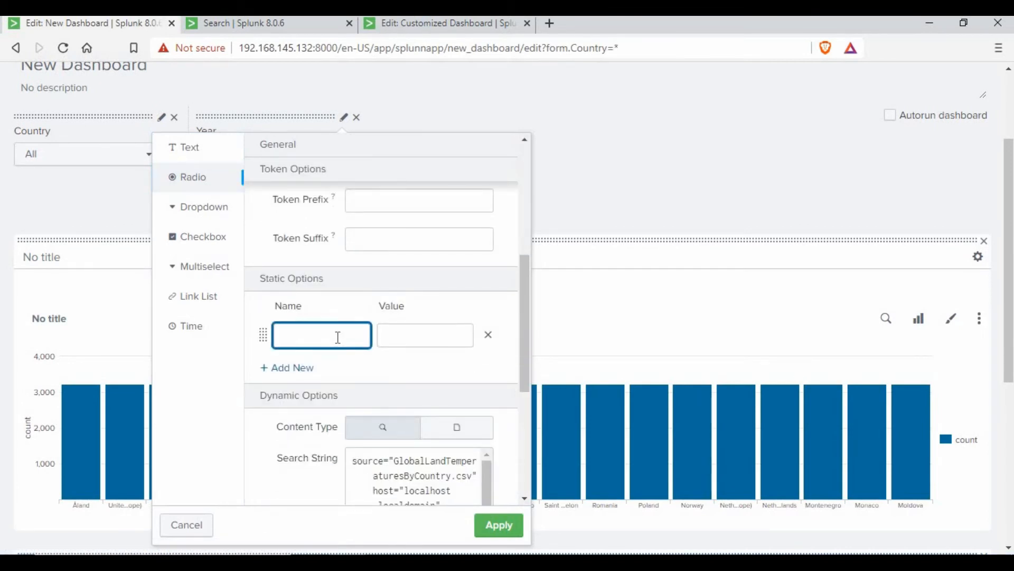
pyautogui.click(410, 341)
pyautogui.scroll(-1, 412, 343)
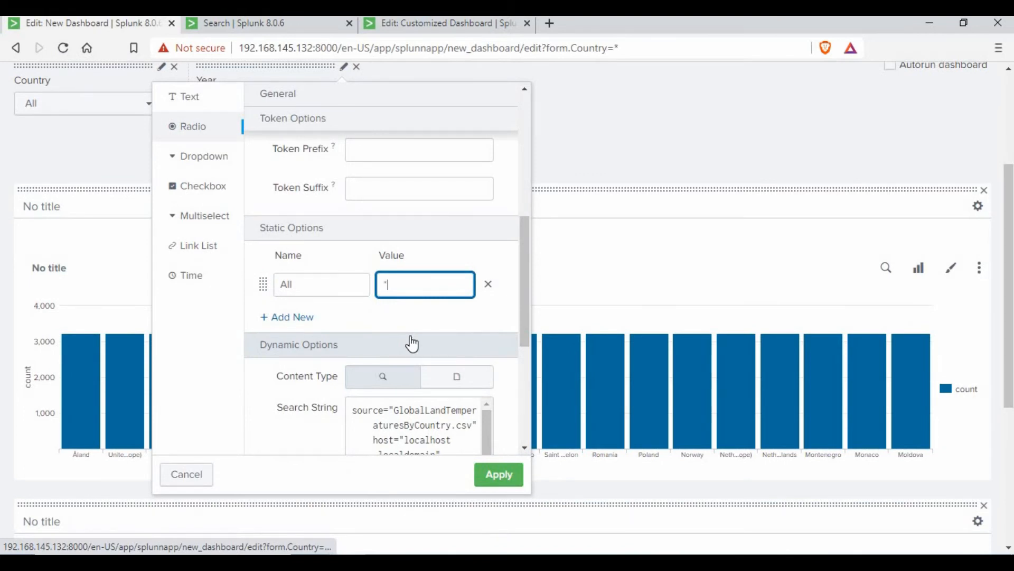
pyautogui.write('*')
pyautogui.click(499, 476)
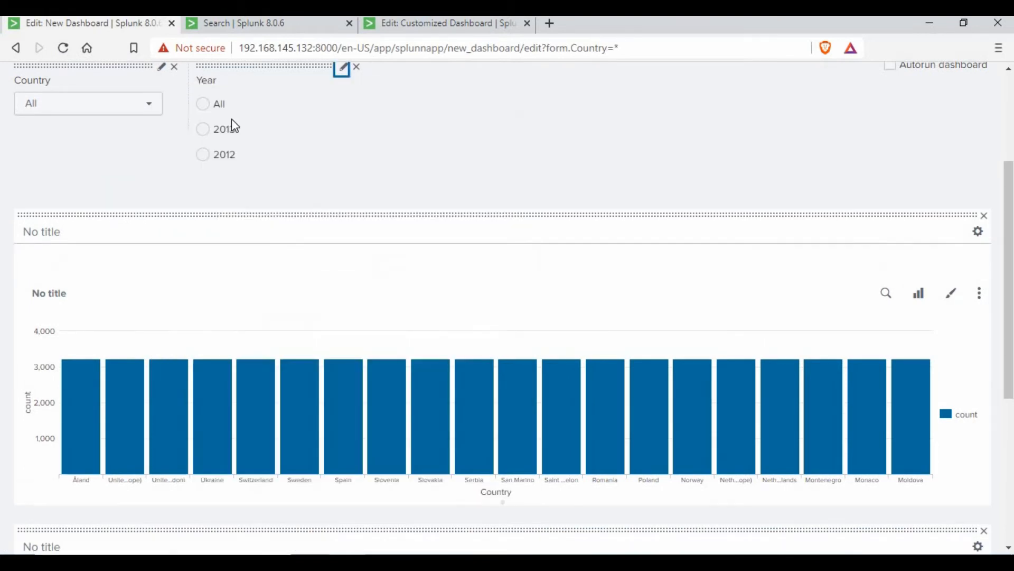
# - Test the Year radio input by selecting All and then 2013
pyautogui.scroll(3, 221, 285)
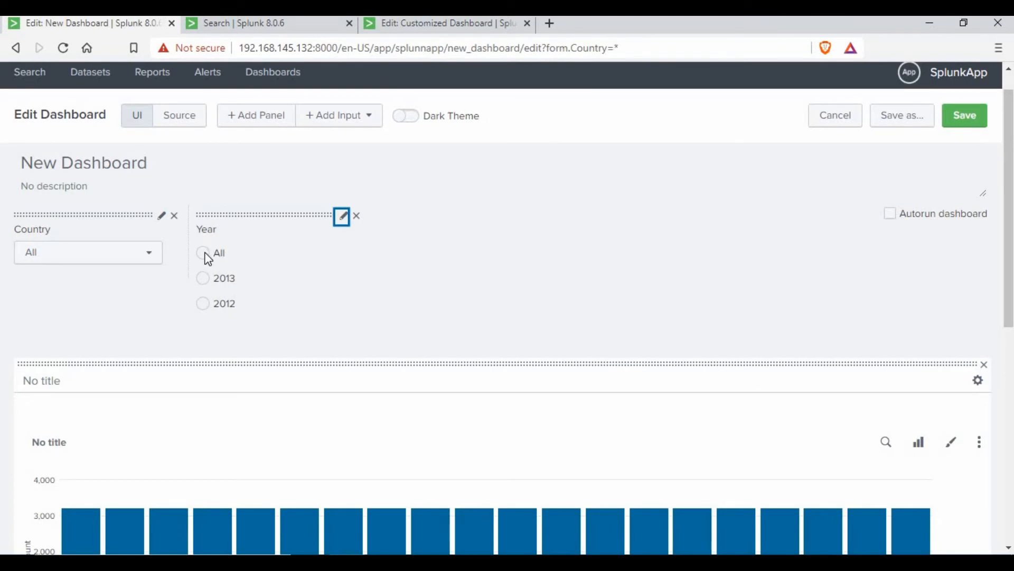
pyautogui.click(205, 253)
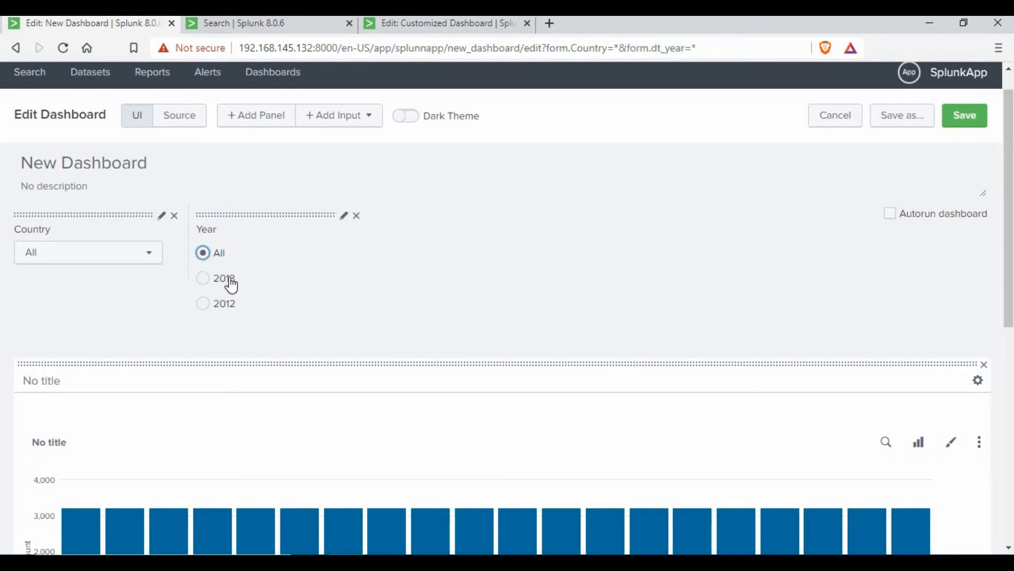
pyautogui.click(210, 288)
# - Make All the default of the Year radio input, apply the settings and save the dashboard
pyautogui.click(344, 215)
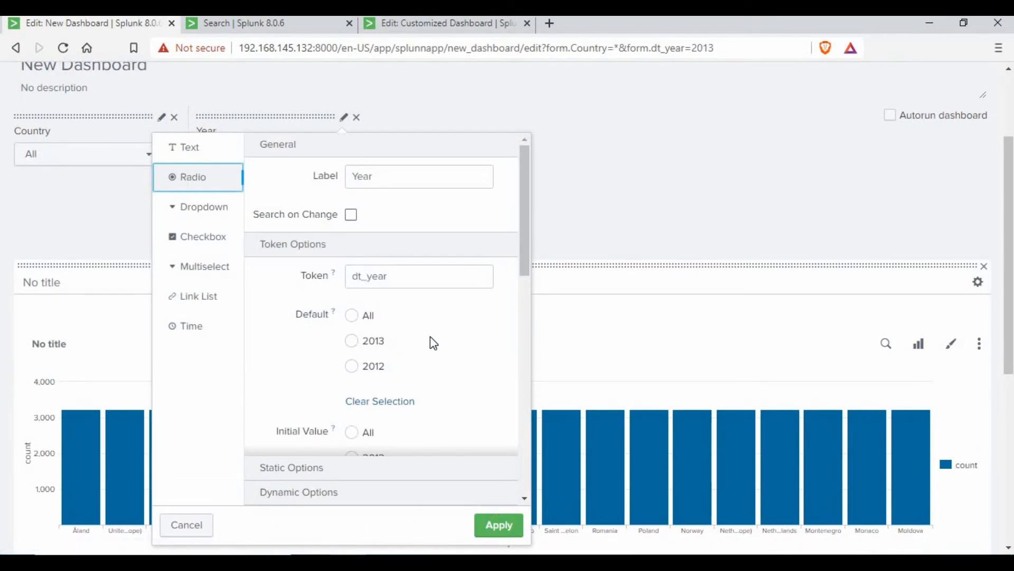
pyautogui.scroll(-8, 430, 341)
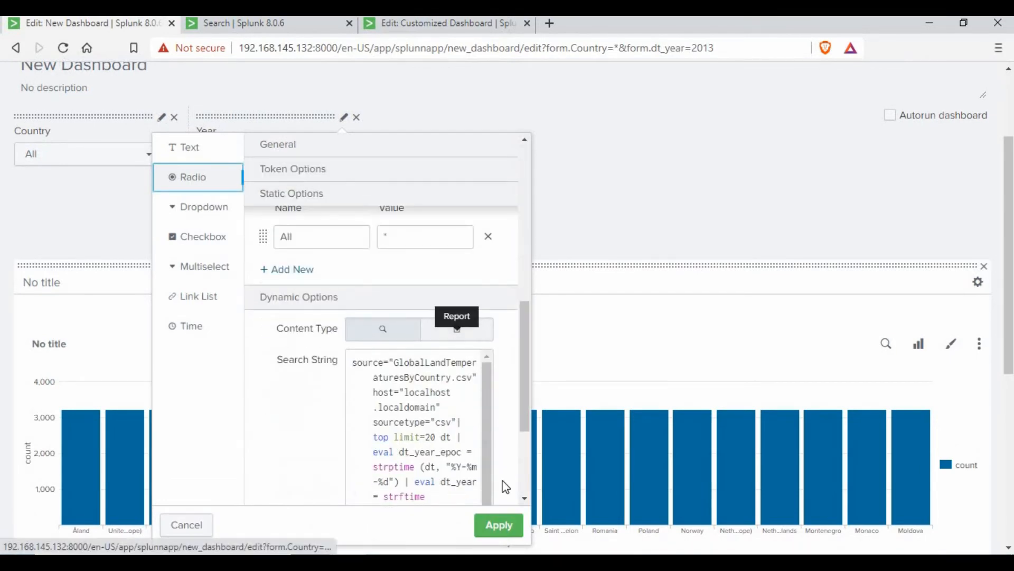
pyautogui.click(508, 528)
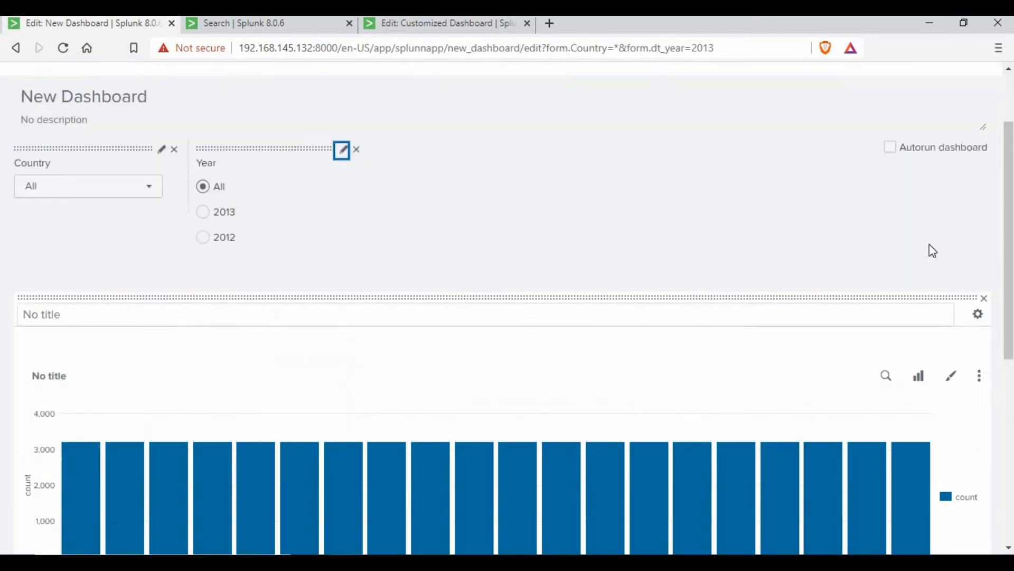
pyautogui.scroll(3, 930, 244)
pyautogui.click(971, 151)
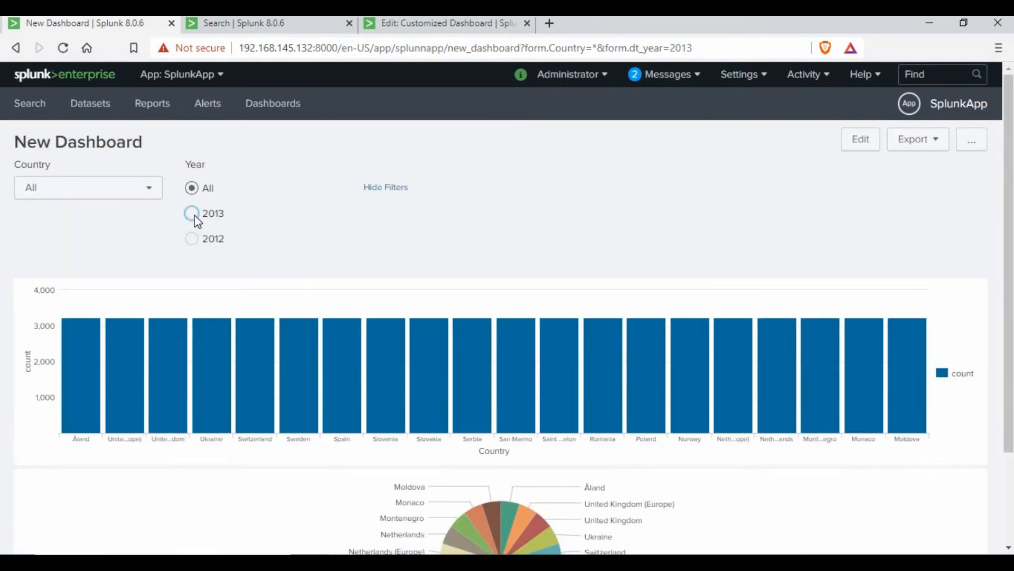
# - Test the saved dashboard's filters by switching Year between 2013, 2012 and All and opening the Country list
pyautogui.scroll(-2, 195, 219)
pyautogui.scroll(2, 483, 219)
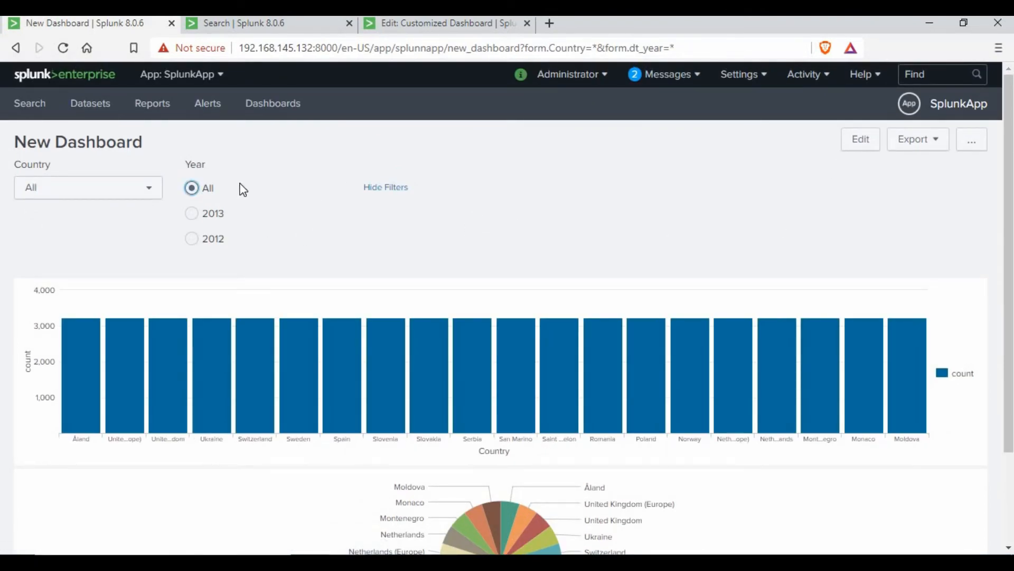
pyautogui.click(192, 214)
pyautogui.click(192, 238)
pyautogui.click(193, 188)
pyautogui.click(137, 193)
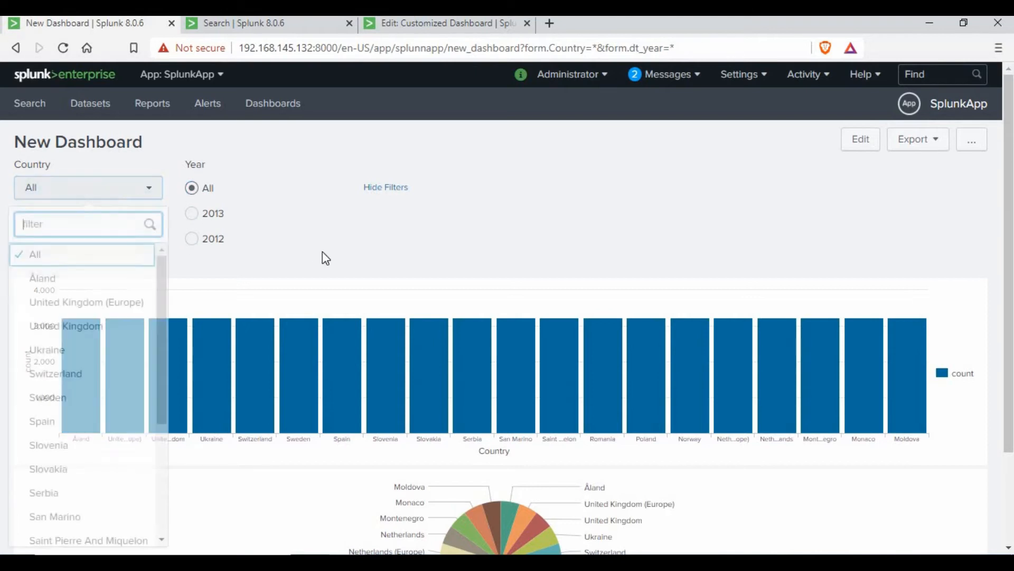
pyautogui.click(369, 260)
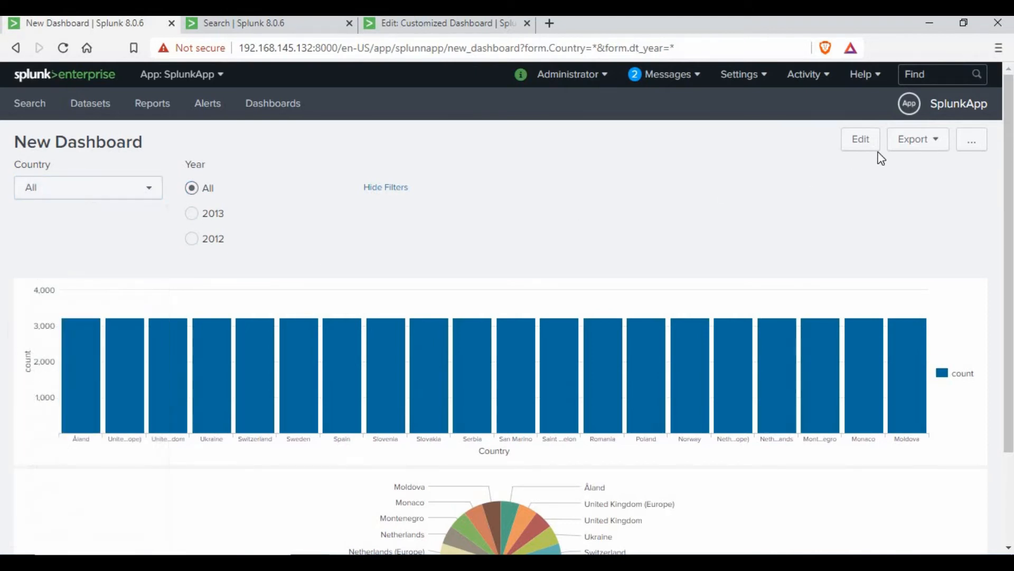
# - Edit the dashboard and add a multiselect input beside the Year radio input
pyautogui.click(852, 142)
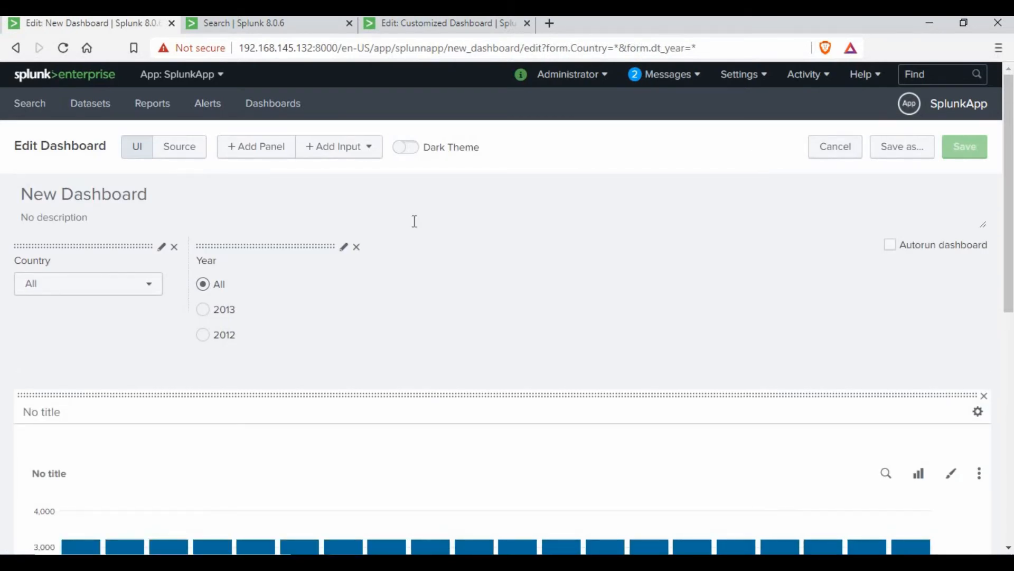
pyautogui.click(364, 152)
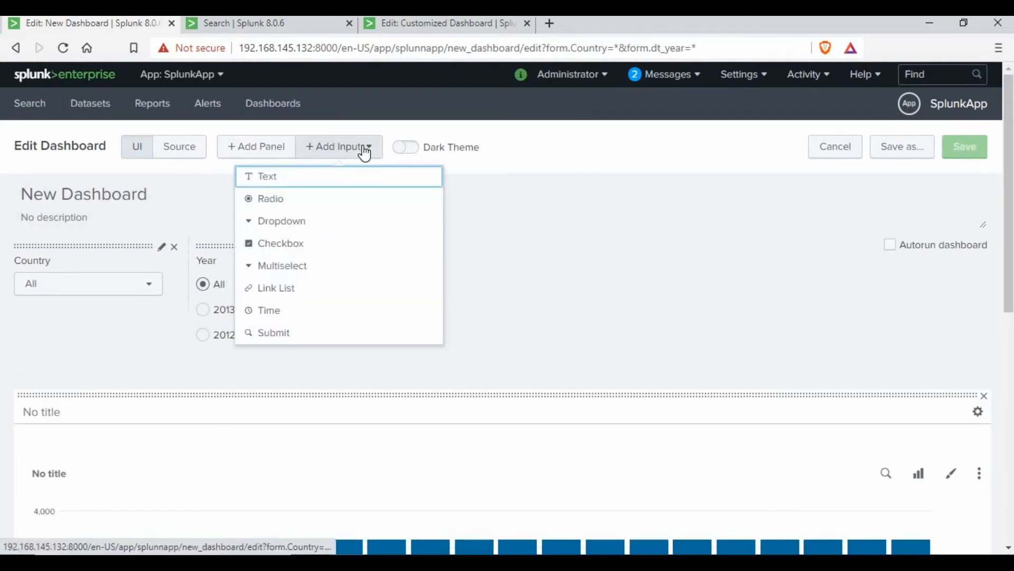
pyautogui.click(297, 267)
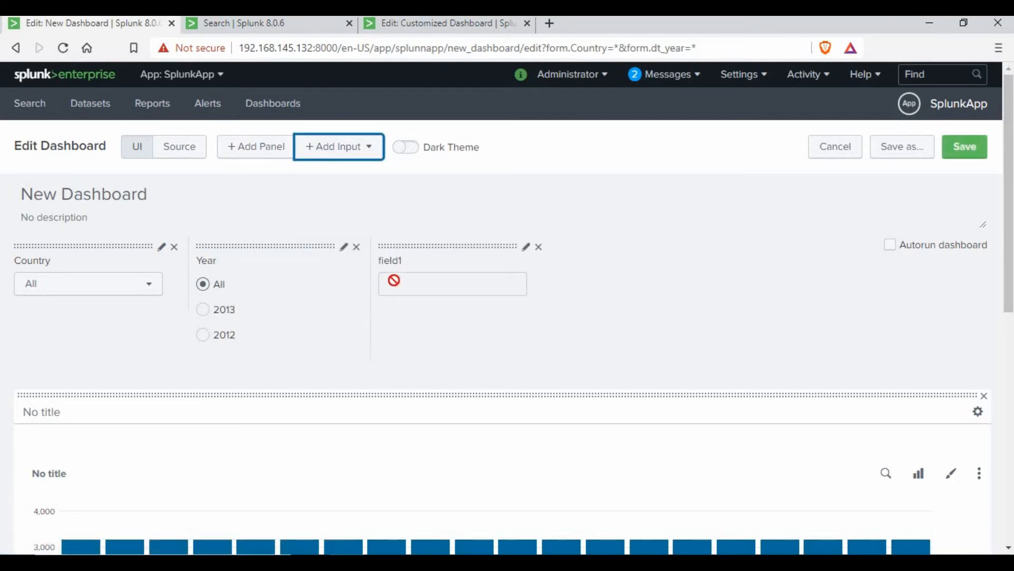
# - Open the new multiselect input's settings and paste the year search from the Search page as its dynamic options search string
pyautogui.click(525, 246)
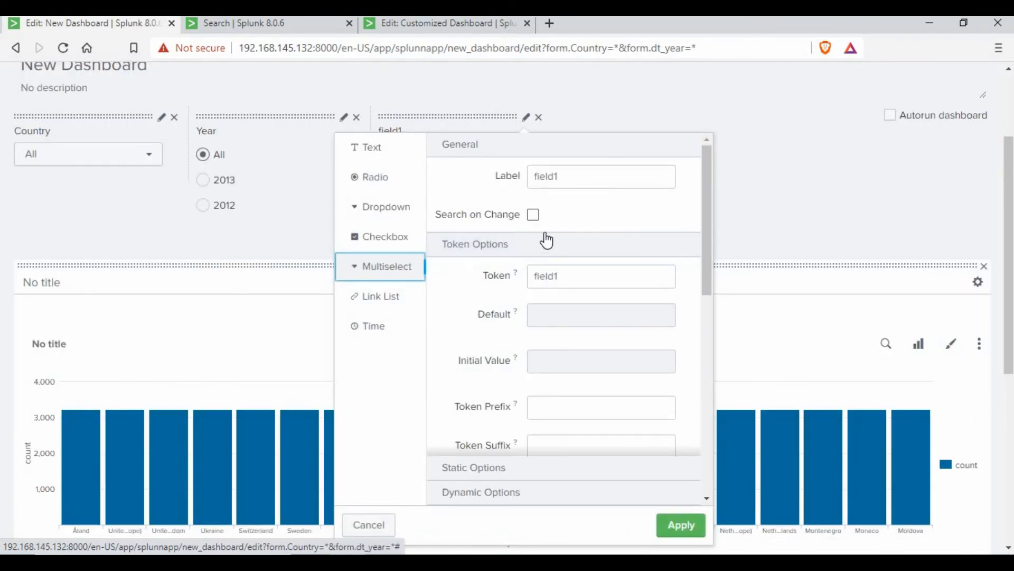
pyautogui.scroll(-5, 573, 354)
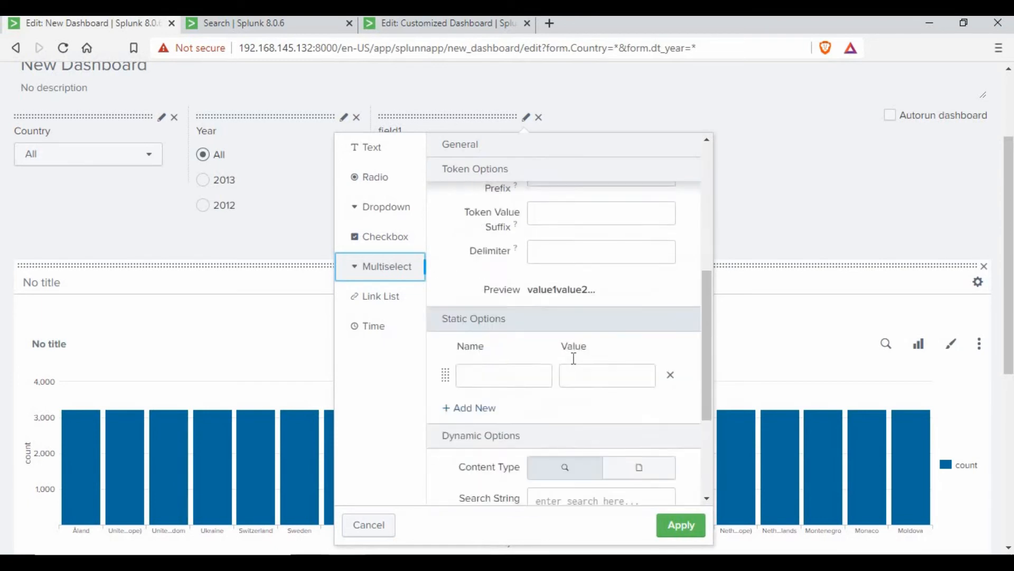
pyautogui.hotkey('ctrl', 'Tab')
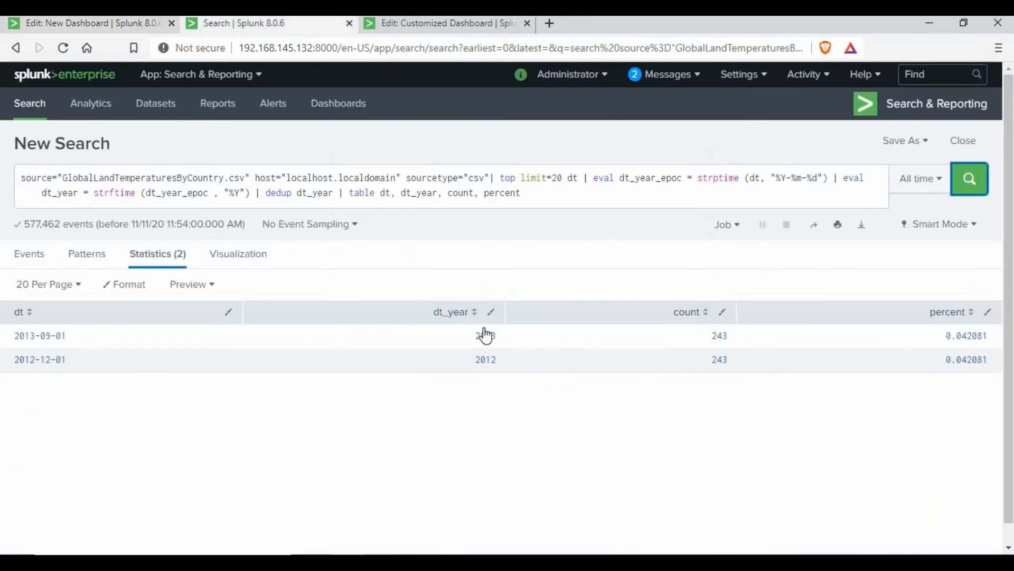
pyautogui.hotkey('ctrl', 'shift', 'Tab')
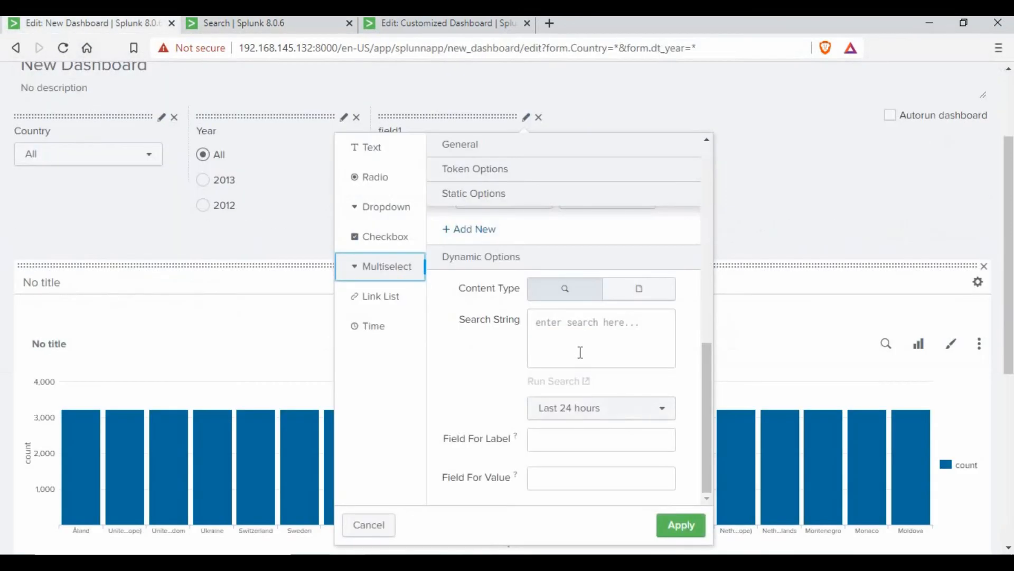
pyautogui.click(581, 346)
pyautogui.hotkey('ctrl', 'v')
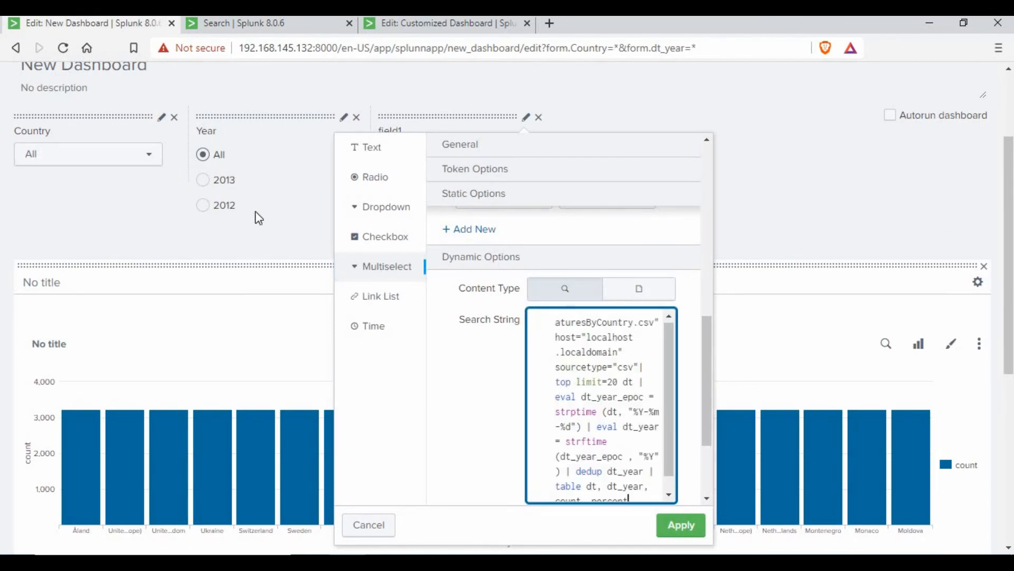
# - Try to label the multiselect input Year_new and set its token to dt_year
pyautogui.scroll(10, 592, 349)
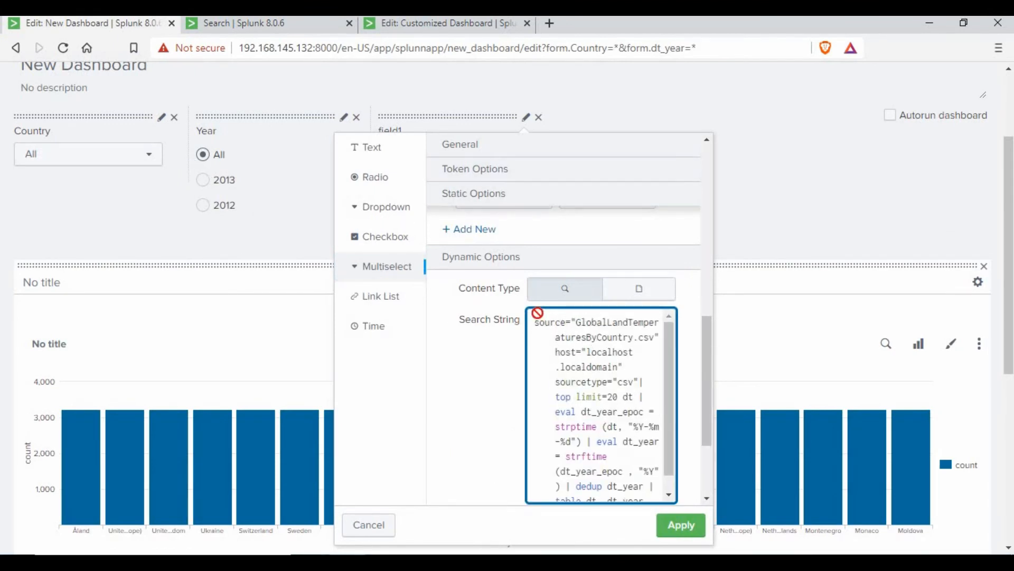
pyautogui.click(518, 186)
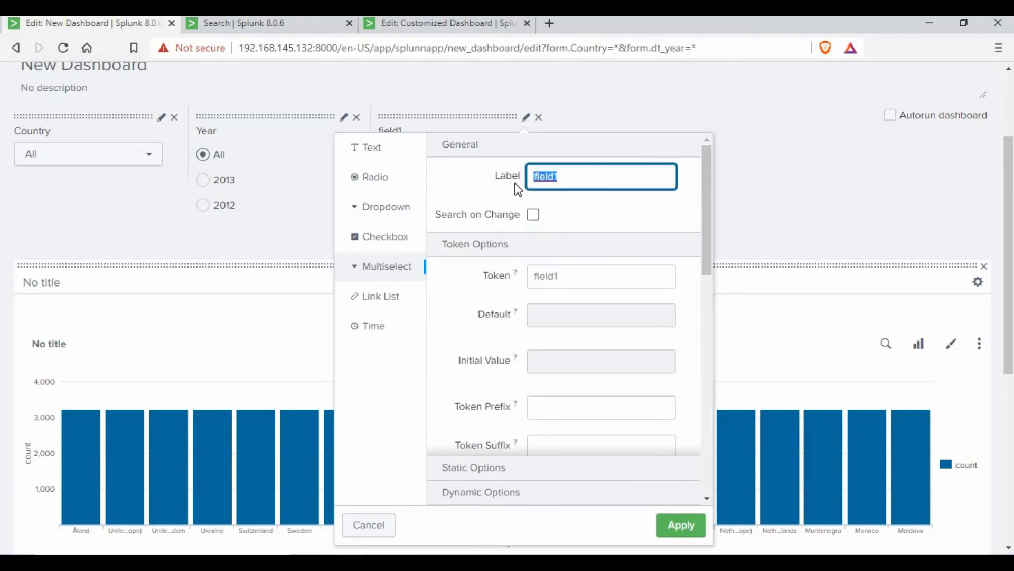
pyautogui.write('Year_new')
pyautogui.click(498, 280)
pyautogui.write('dt')
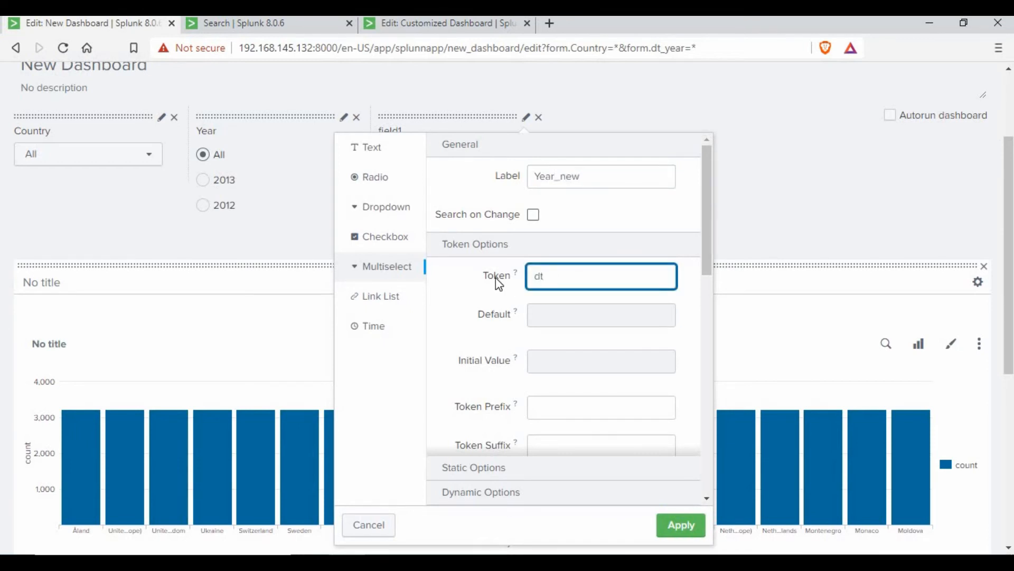
pyautogui.write('_year')
# - Set the multiselect's label and value fields to dt_year, choose the search time range and apply the settings
pyautogui.scroll(-1, 551, 340)
pyautogui.scroll(-10, 555, 343)
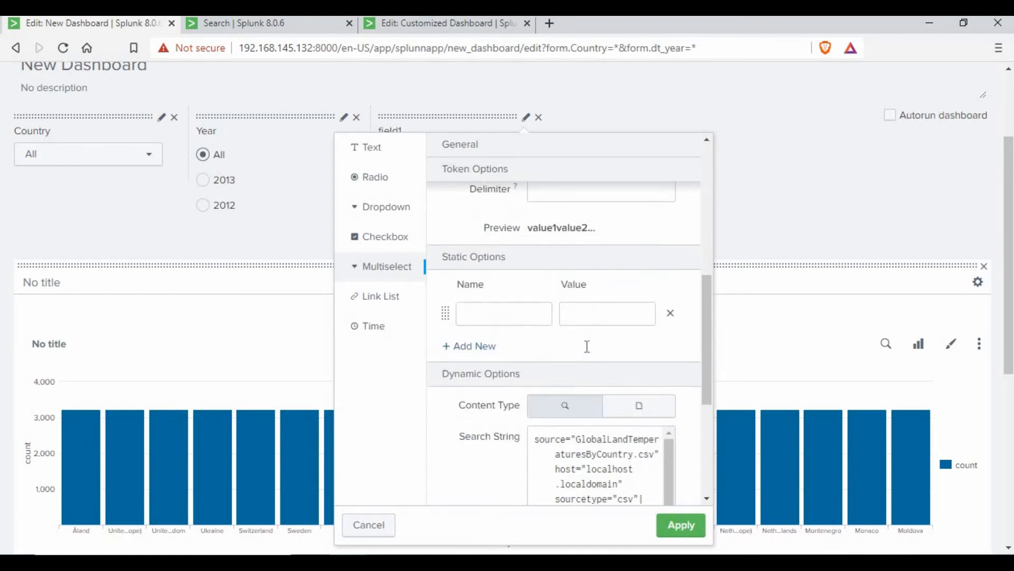
pyautogui.scroll(-5, 588, 368)
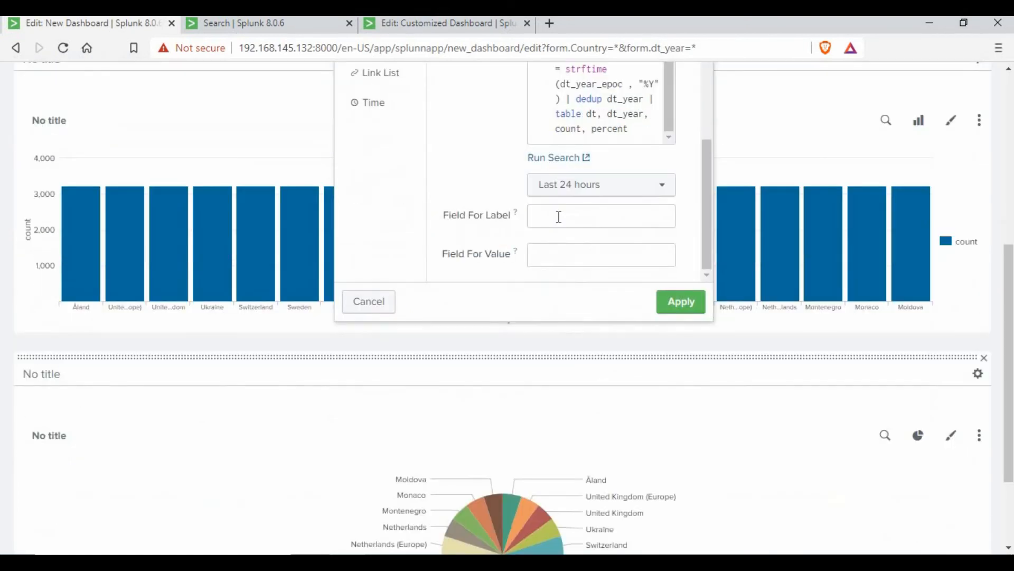
pyautogui.click(559, 217)
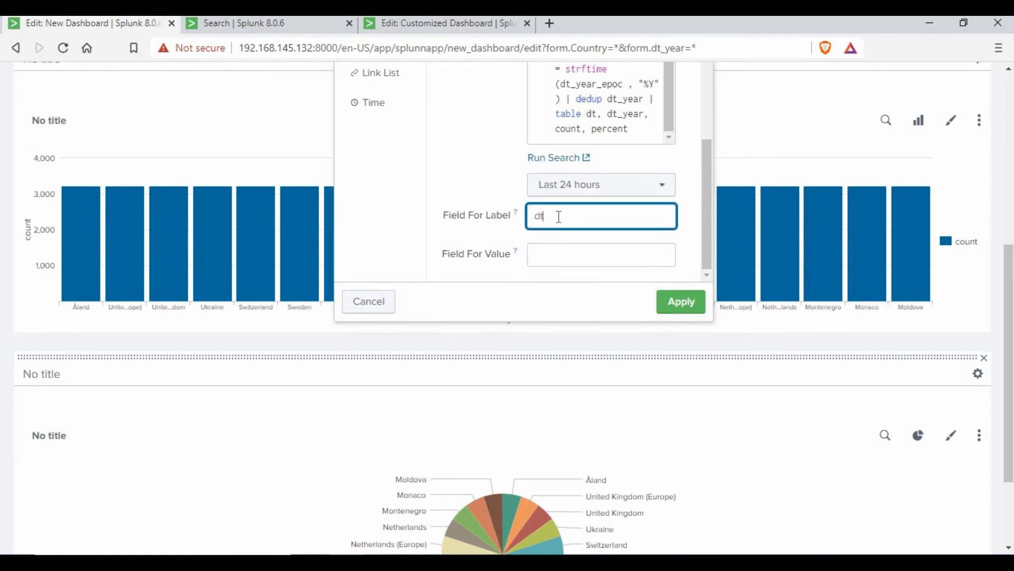
pyautogui.click(547, 254)
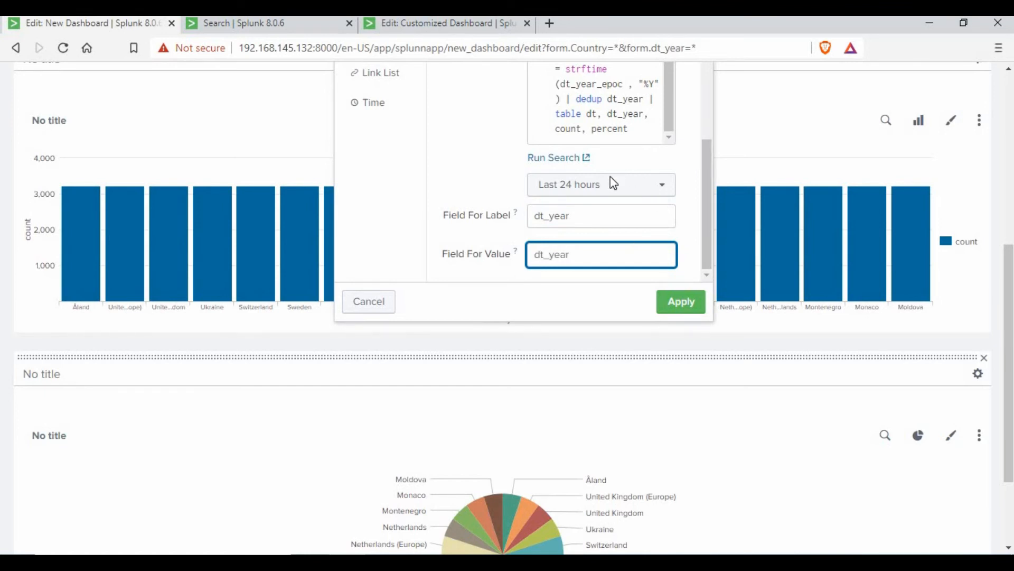
pyautogui.click(663, 185)
pyautogui.click(778, 136)
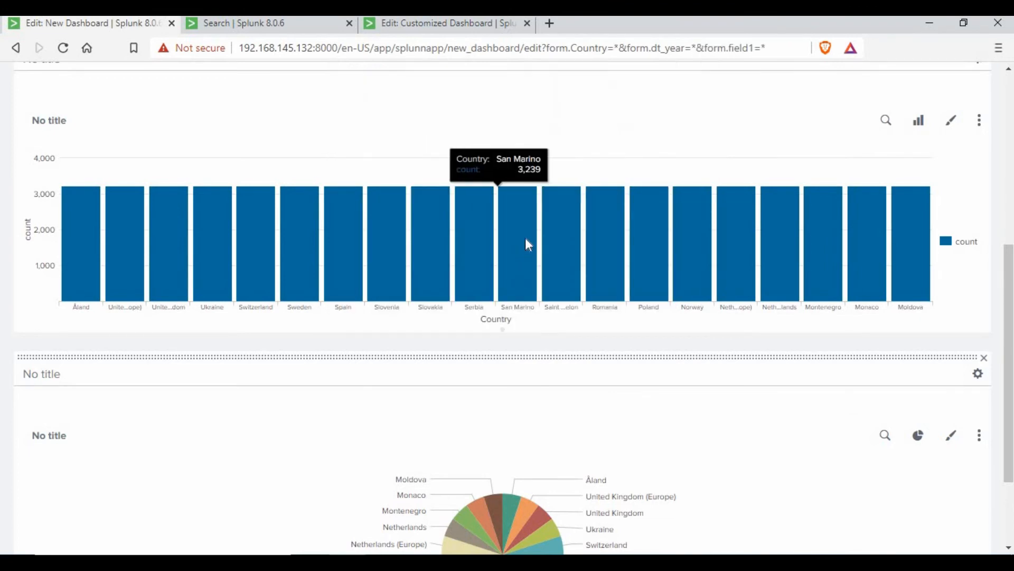
# - Test the multiselect input by selecting 2013 and 2012, and clear all its selected values
pyautogui.scroll(3, 449, 223)
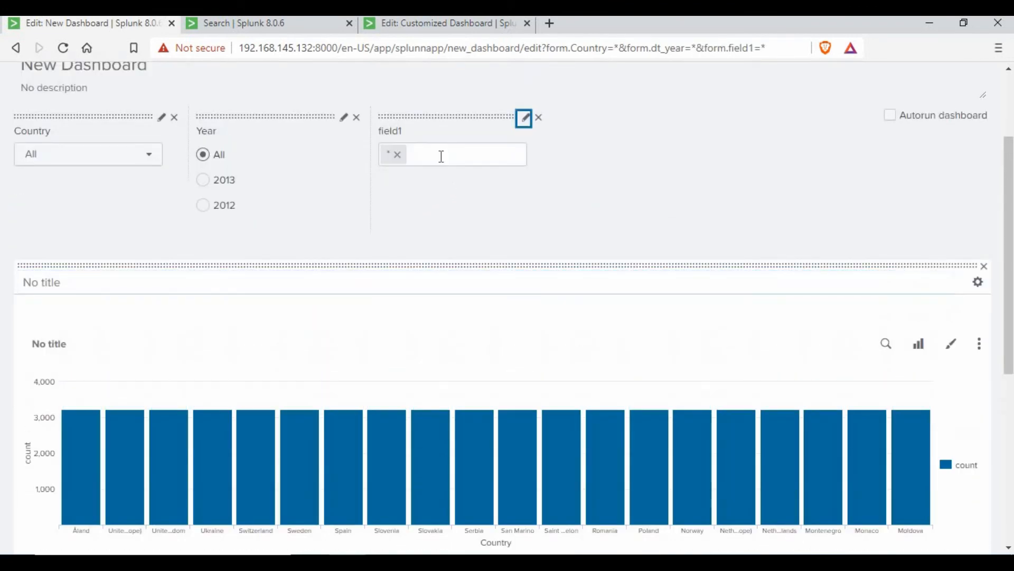
pyautogui.click(442, 157)
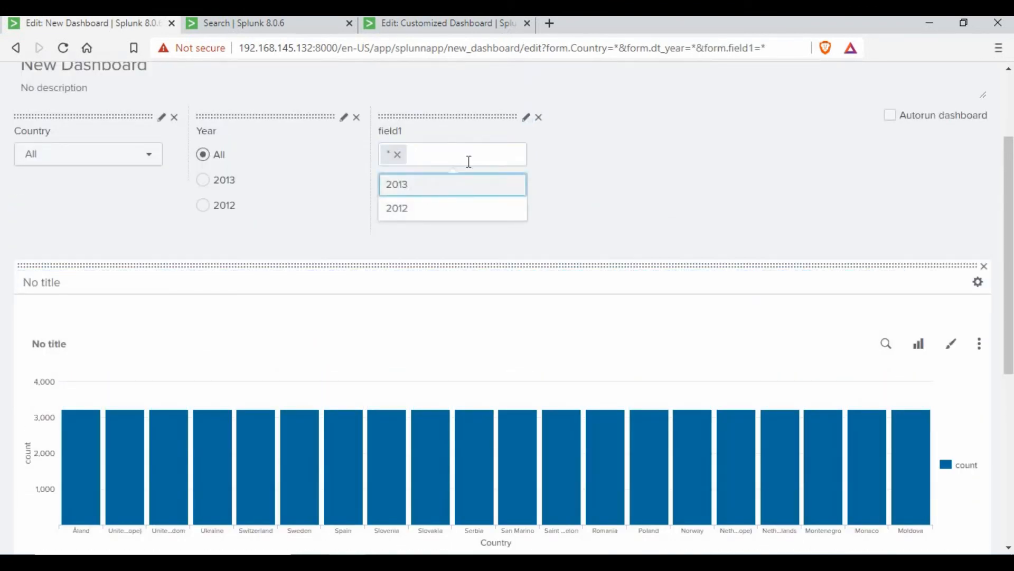
pyautogui.click(457, 185)
pyautogui.click(458, 185)
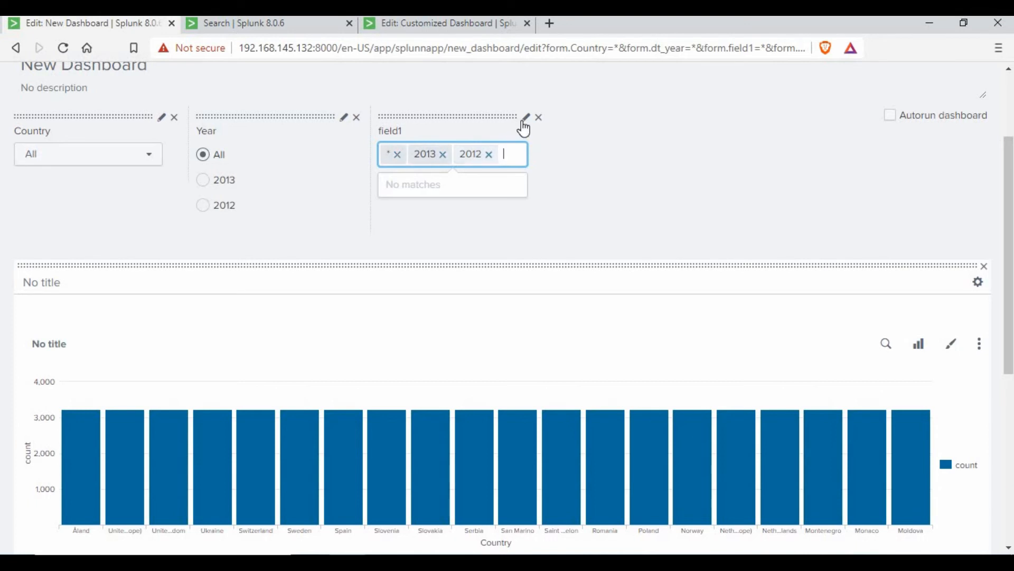
pyautogui.click(487, 155)
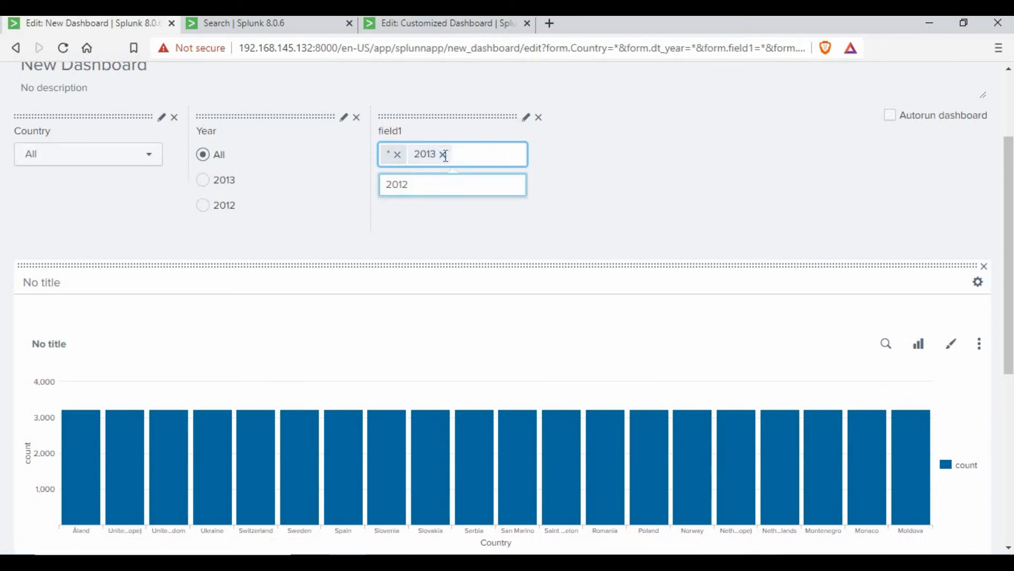
pyautogui.click(443, 154)
pyautogui.click(398, 155)
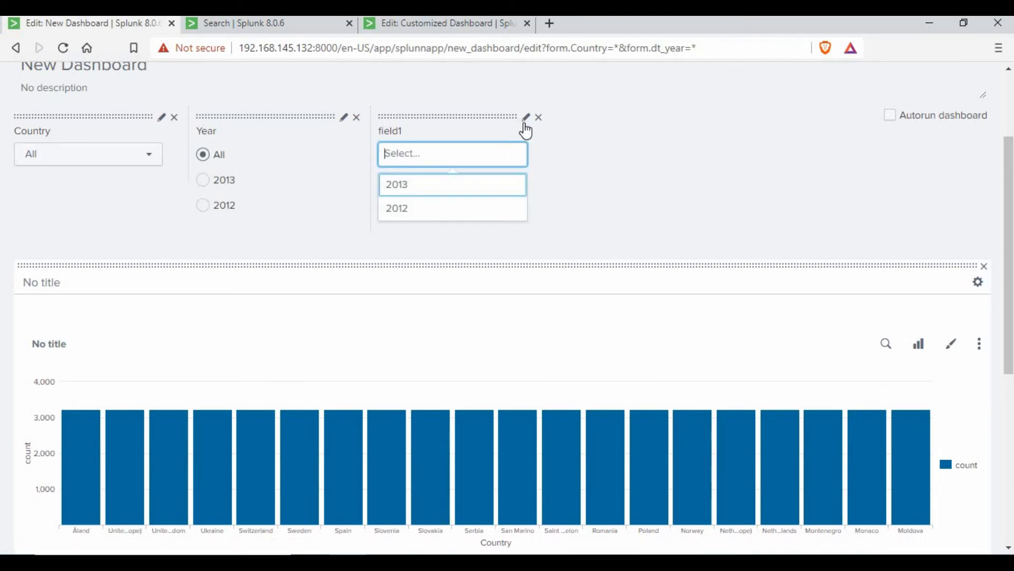
# - Add a static option named All with value * to the multiselect input and apply the settings
pyautogui.scroll(-5, 562, 374)
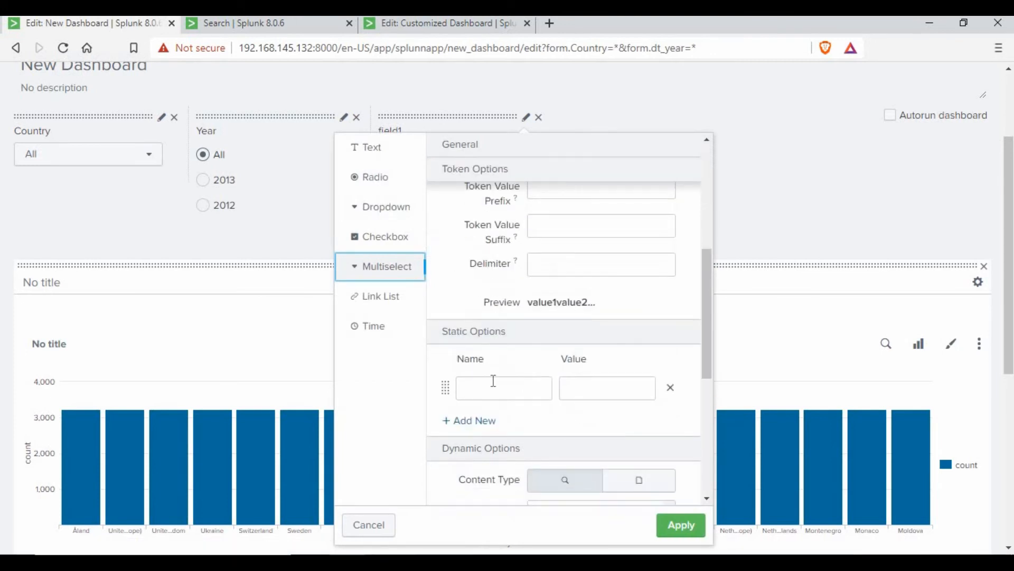
pyautogui.click(494, 380)
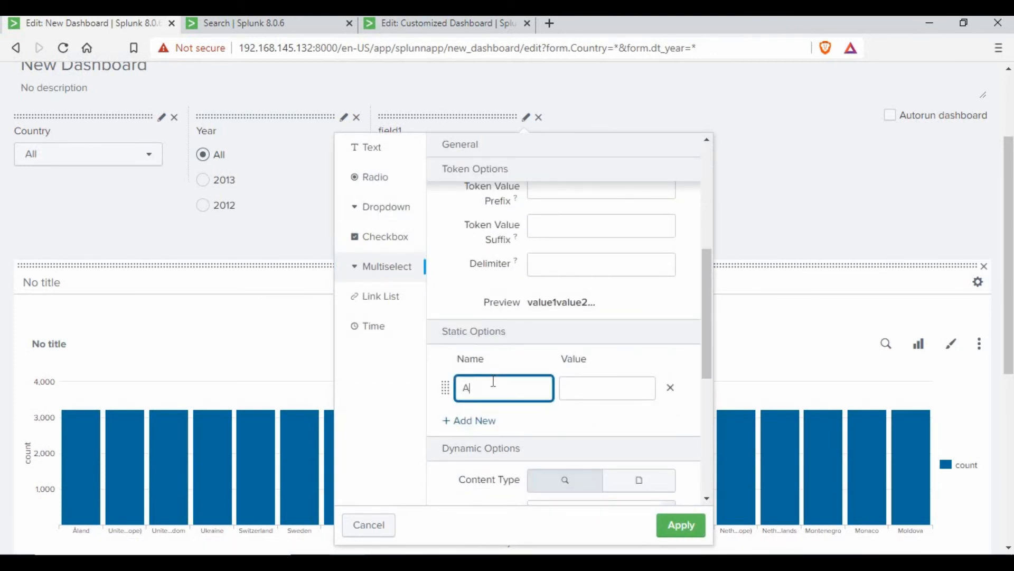
pyautogui.click(608, 384)
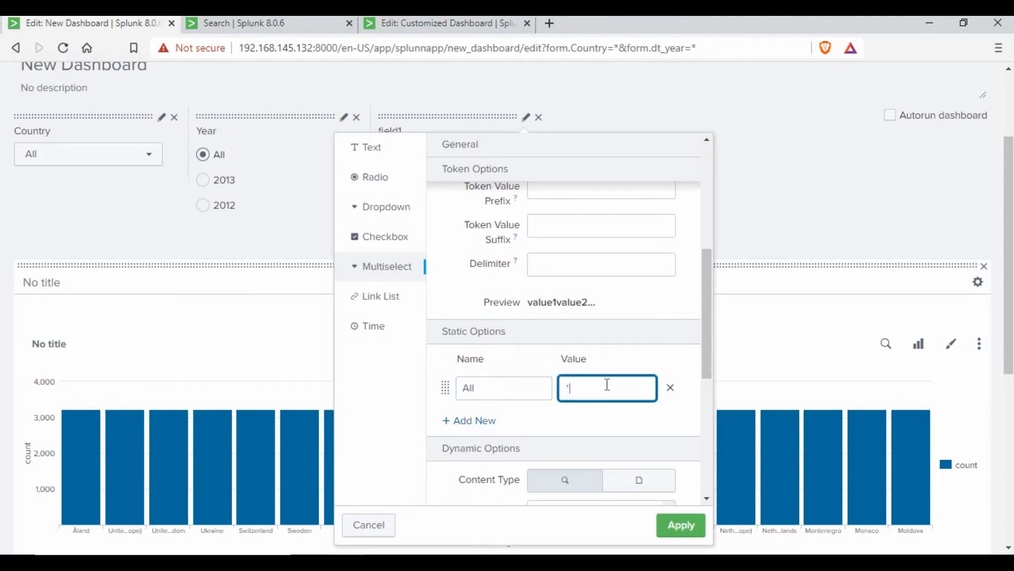
pyautogui.write('*')
pyautogui.click(681, 525)
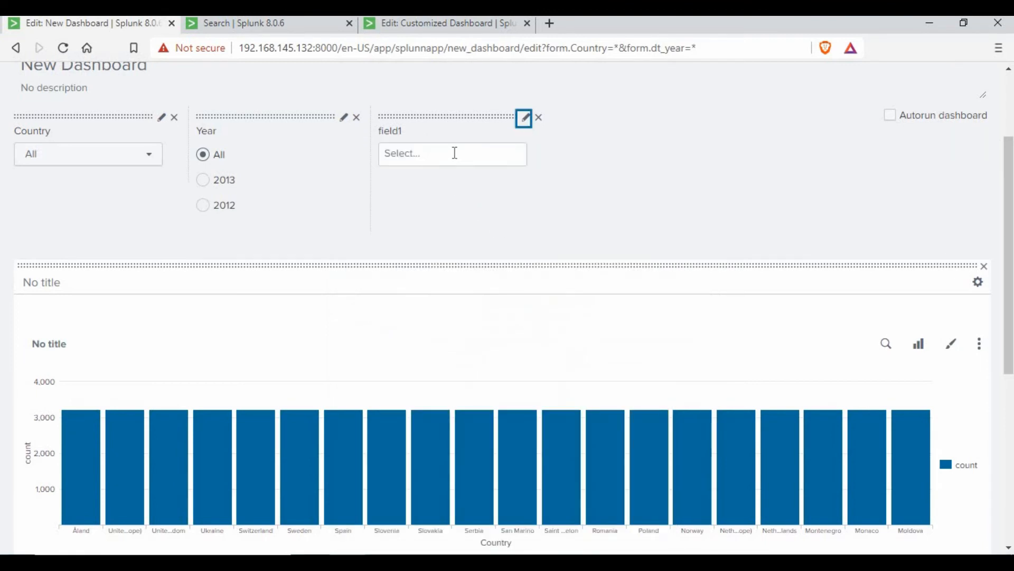
# - Test the multiselect's options by selecting All, 2013 and 2012
pyautogui.click(448, 160)
pyautogui.click(439, 178)
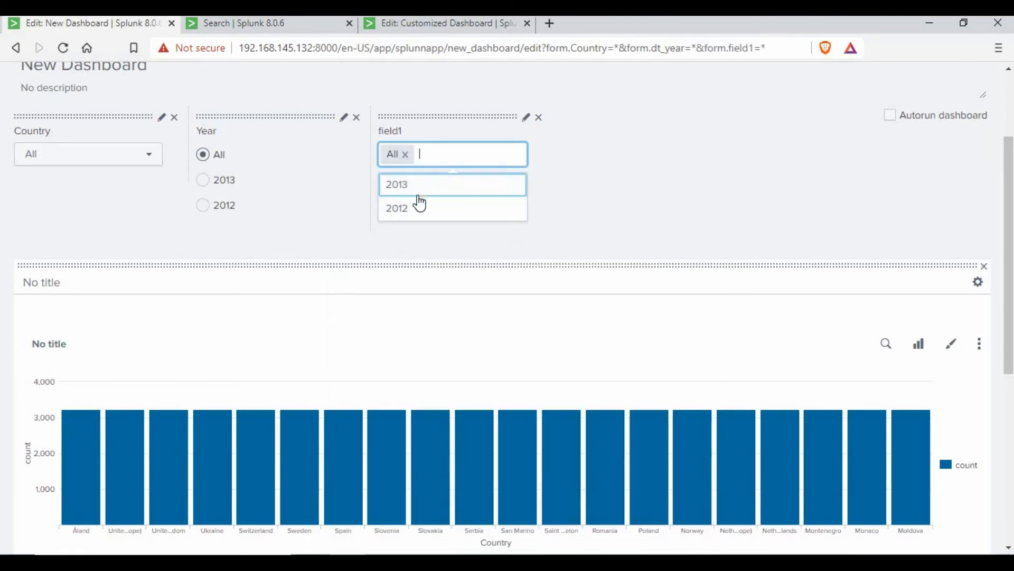
pyautogui.click(441, 179)
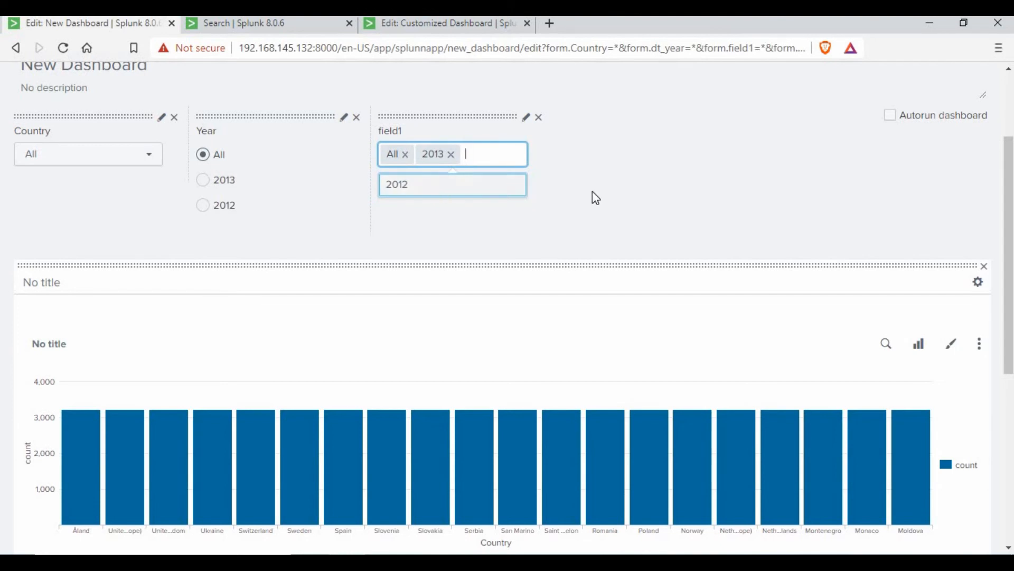
pyautogui.click(499, 180)
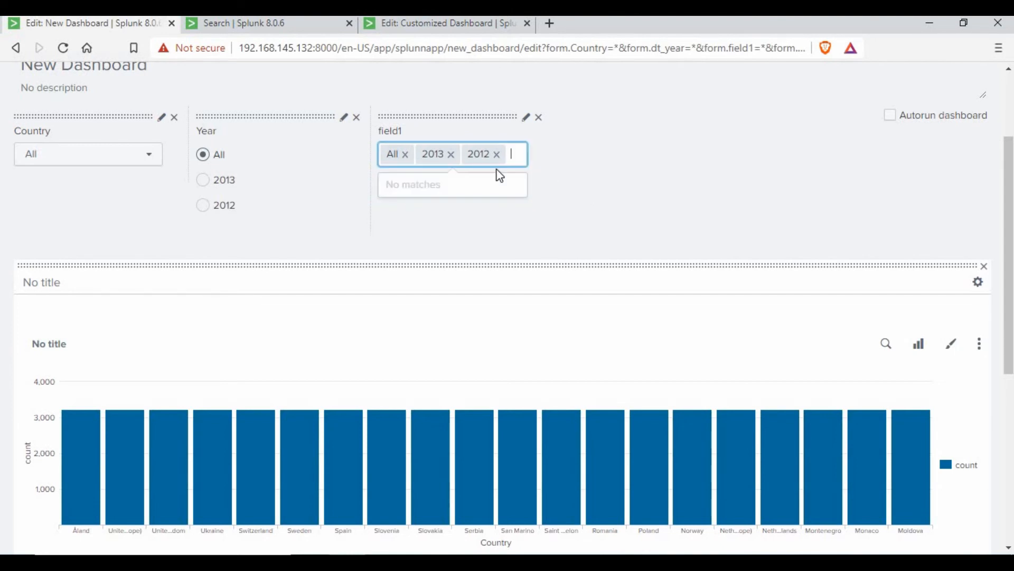
# - Label the multiselect input Year_New with token dt_year, apply the settings and save the dashboard
pyautogui.click(526, 117)
pyautogui.click(586, 181)
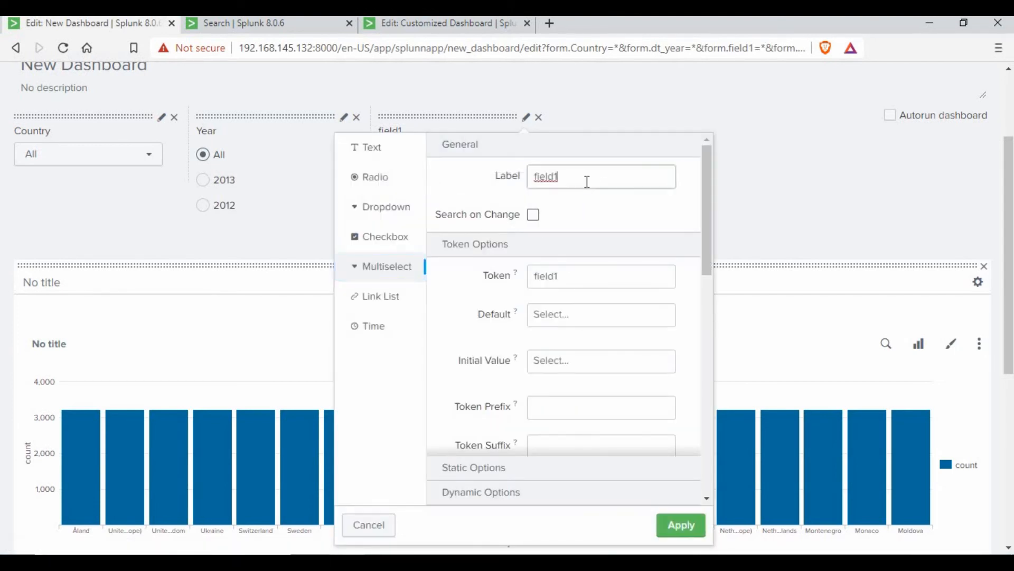
pyautogui.hotkey('ctrl', 'a')
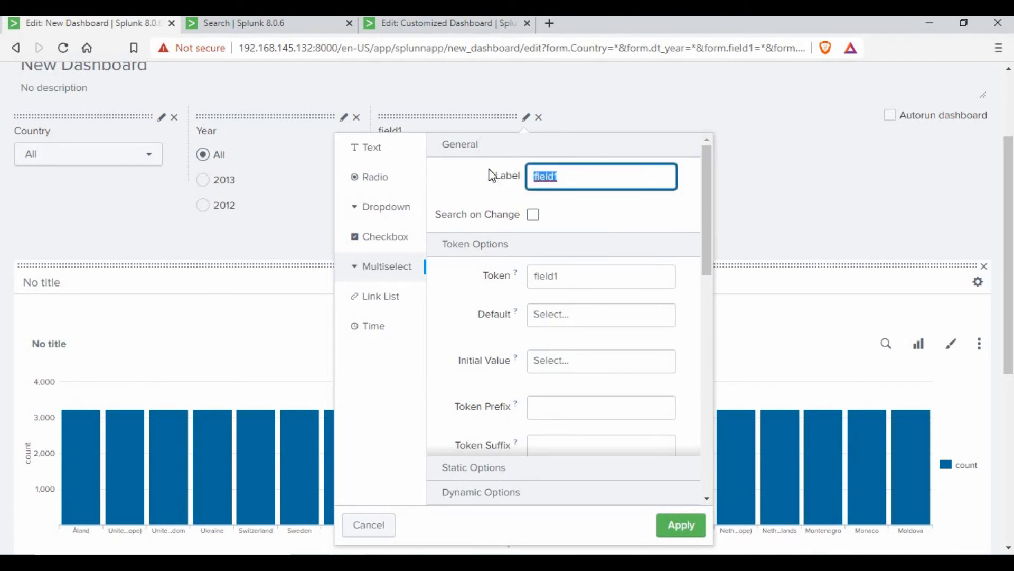
pyautogui.write('Year_New')
pyautogui.click(499, 280)
pyautogui.hotkey('ctrl', 'a')
pyautogui.write('d')
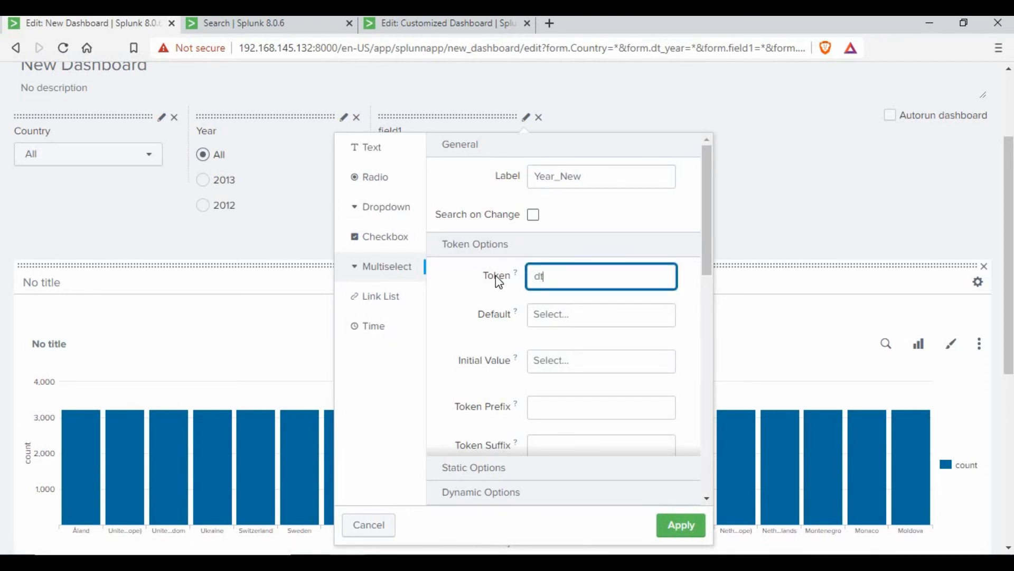
pyautogui.click(681, 523)
pyautogui.scroll(3, 754, 179)
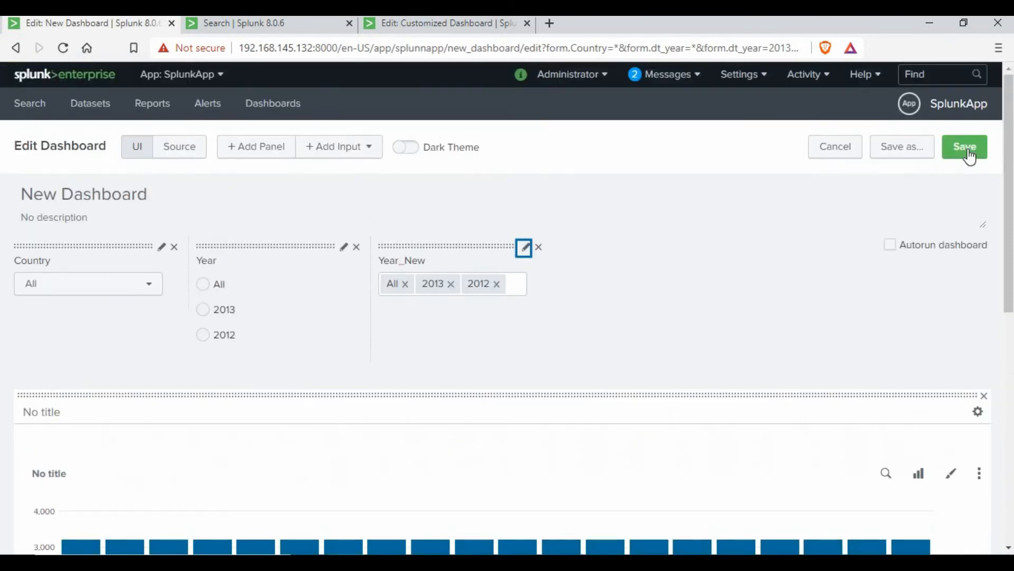
pyautogui.click(964, 147)
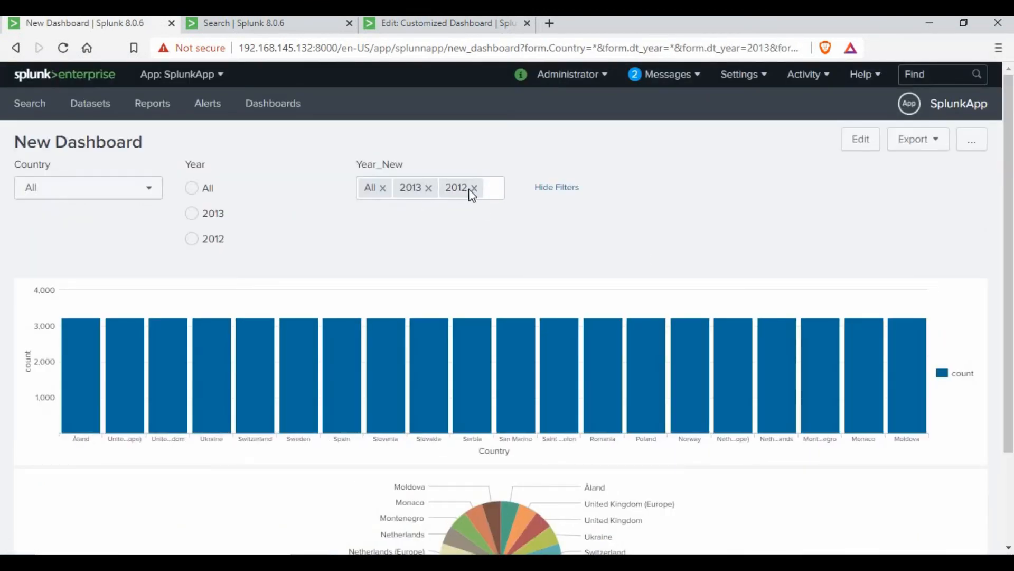
# - Clear the 2012, 2013 and All selections from the Year_New filter on the saved dashboard
pyautogui.click(474, 188)
pyautogui.click(429, 188)
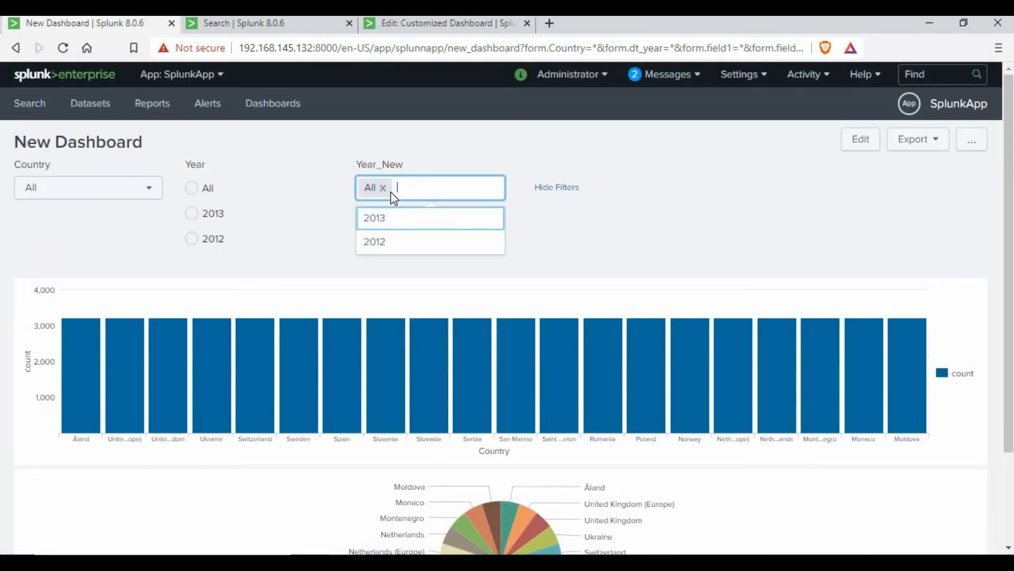
pyautogui.click(383, 188)
pyautogui.click(375, 165)
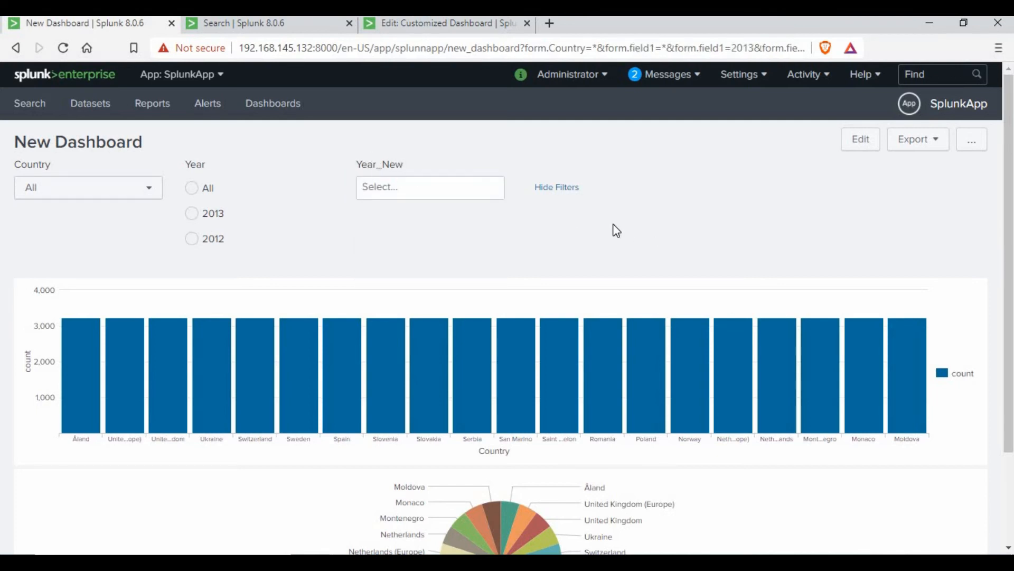
# - Test the dashboard filters by choosing Åland as the Country and 2013 in Year_New
pyautogui.click(140, 198)
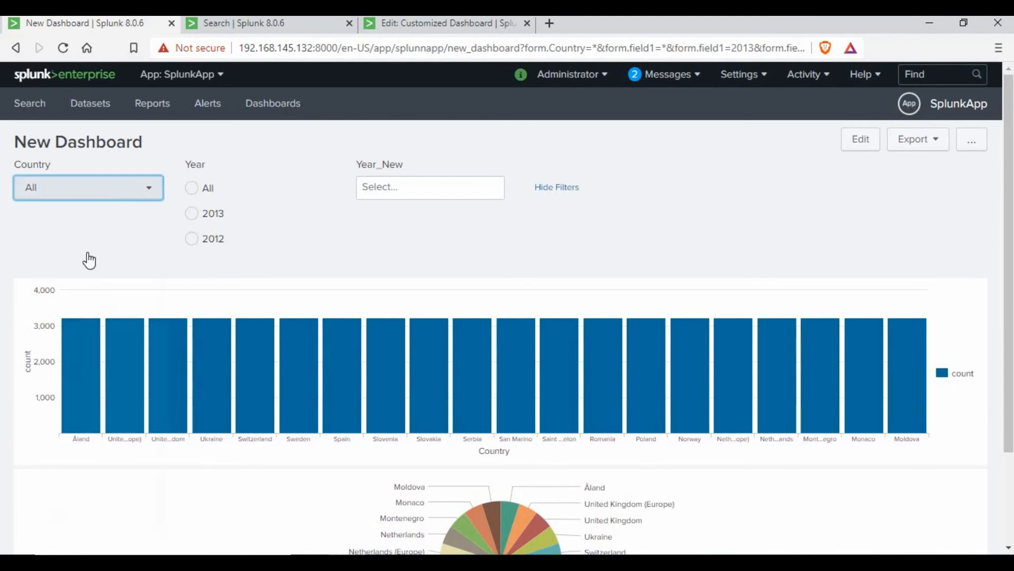
pyautogui.click(79, 280)
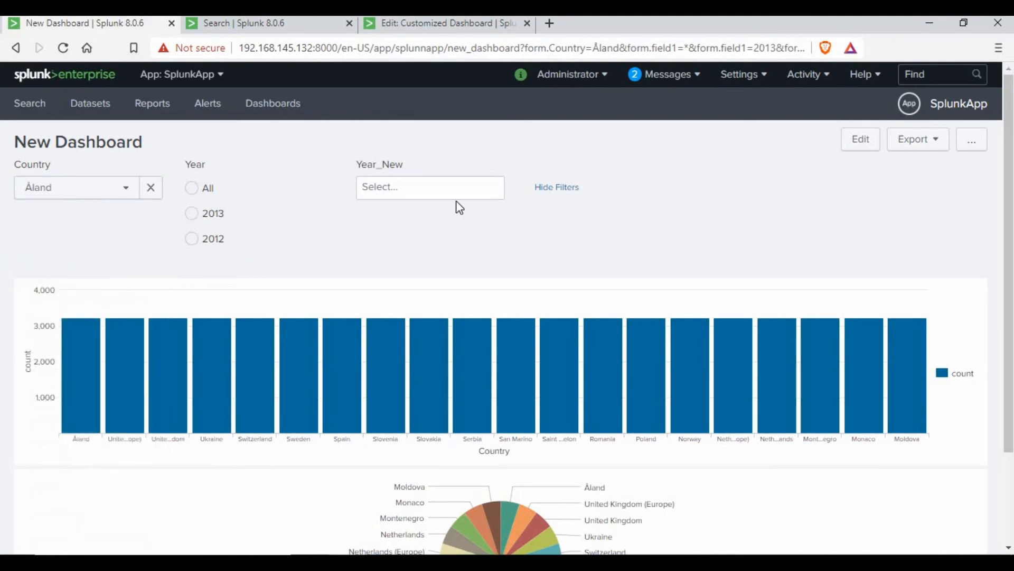
pyautogui.click(423, 189)
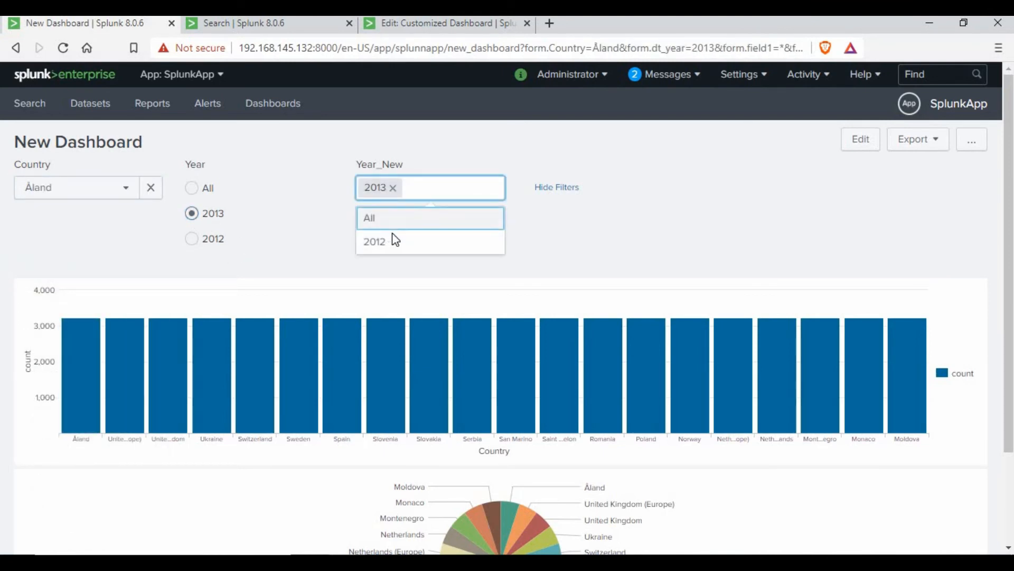
# - Add 2012 to the Year_New filter selection alongside 2013
pyautogui.click(375, 240)
pyautogui.click(559, 227)
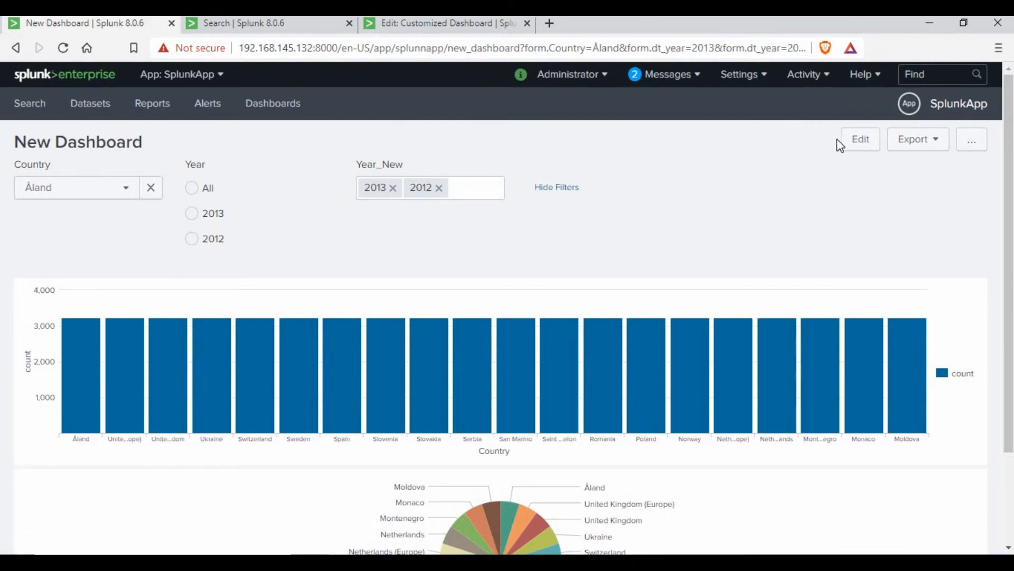
# - Open the dashboard's XML source and examine the input type definitions of the radio and multiselect filters
pyautogui.click(861, 140)
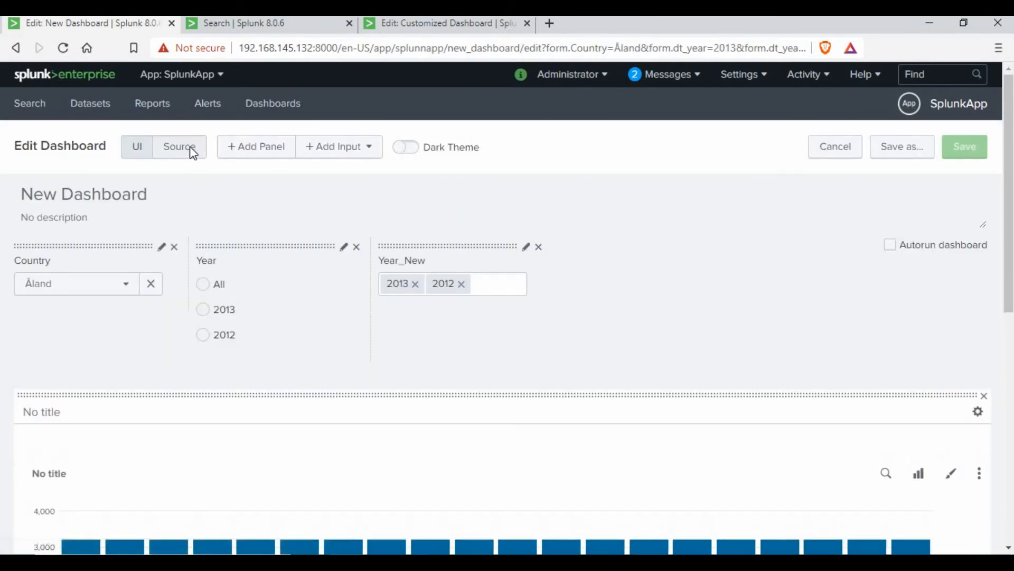
pyautogui.click(193, 152)
pyautogui.click(220, 266)
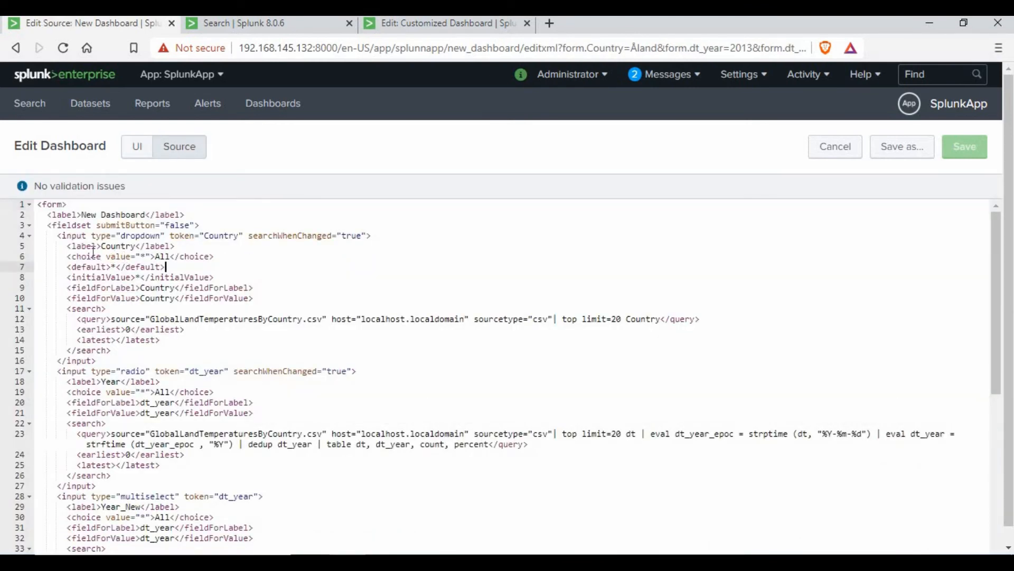
pyautogui.scroll(-1, 164, 346)
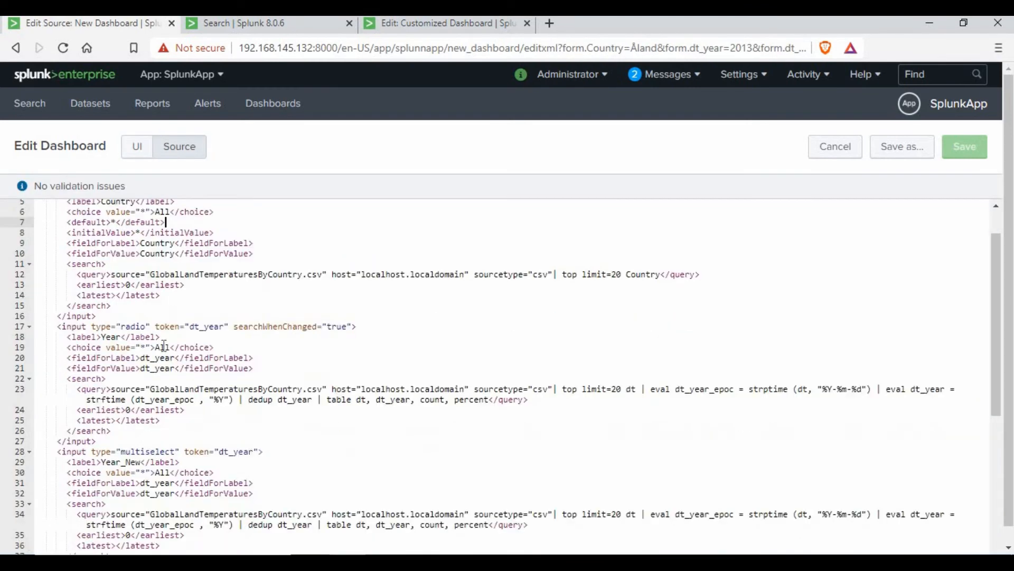
pyautogui.scroll(-2, 175, 306)
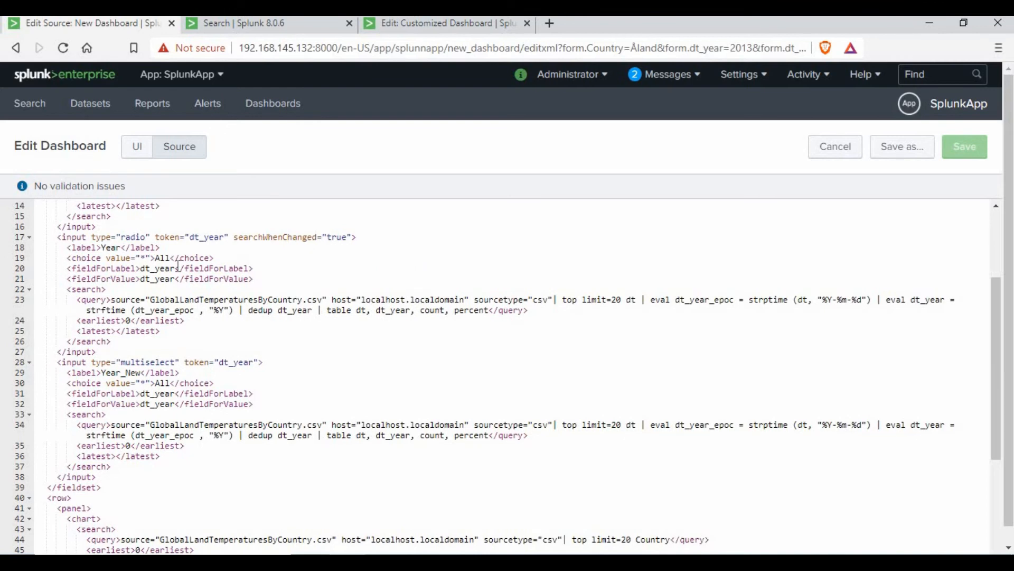
pyautogui.moveTo(102, 237); pyautogui.dragTo(180, 237)
pyautogui.moveTo(175, 360); pyautogui.dragTo(305, 354)
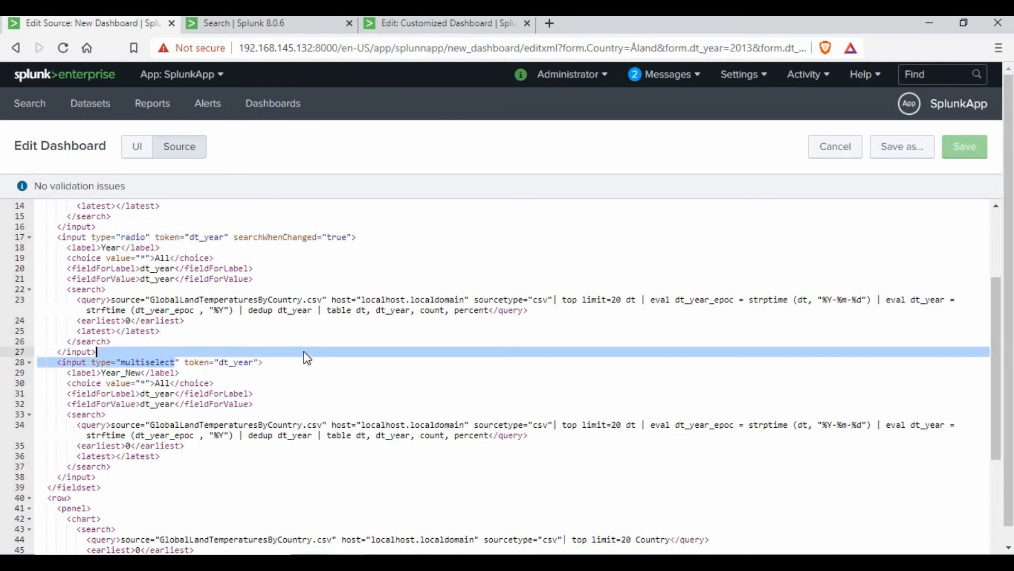
pyautogui.click(311, 344)
# - Review the Year input's search query in the XML source, and leave the dashboard editor without saving
pyautogui.scroll(3, 613, 476)
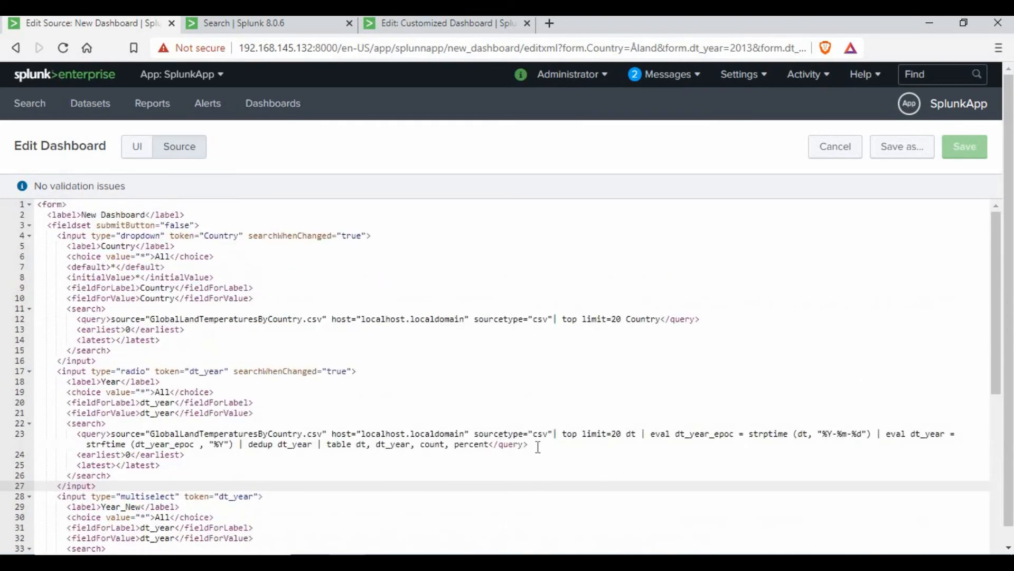
pyautogui.tripleClick(114, 433)
pyautogui.click(428, 423)
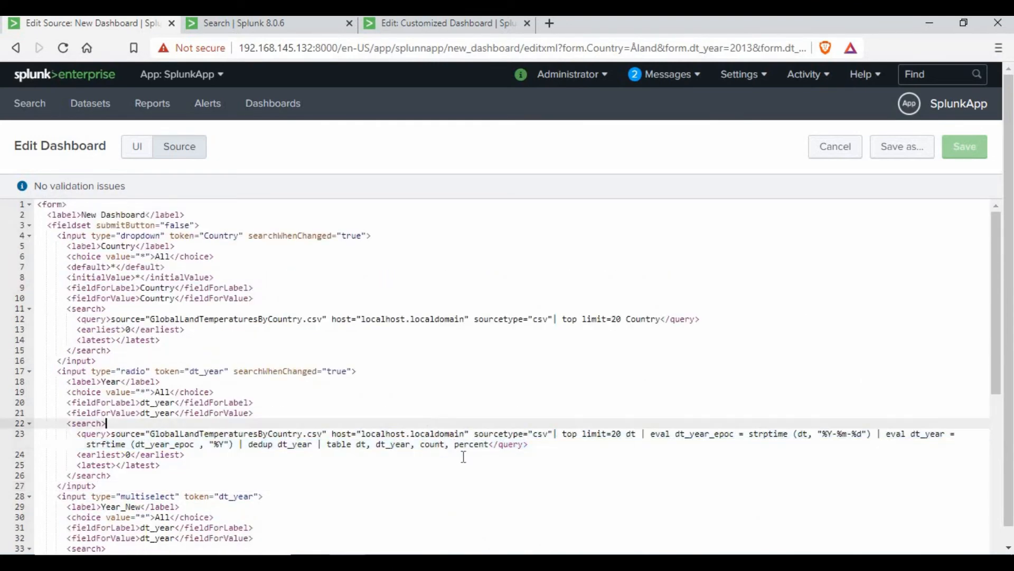
pyautogui.scroll(-3, 670, 336)
pyautogui.scroll(-1, 667, 337)
pyautogui.scroll(2, 657, 342)
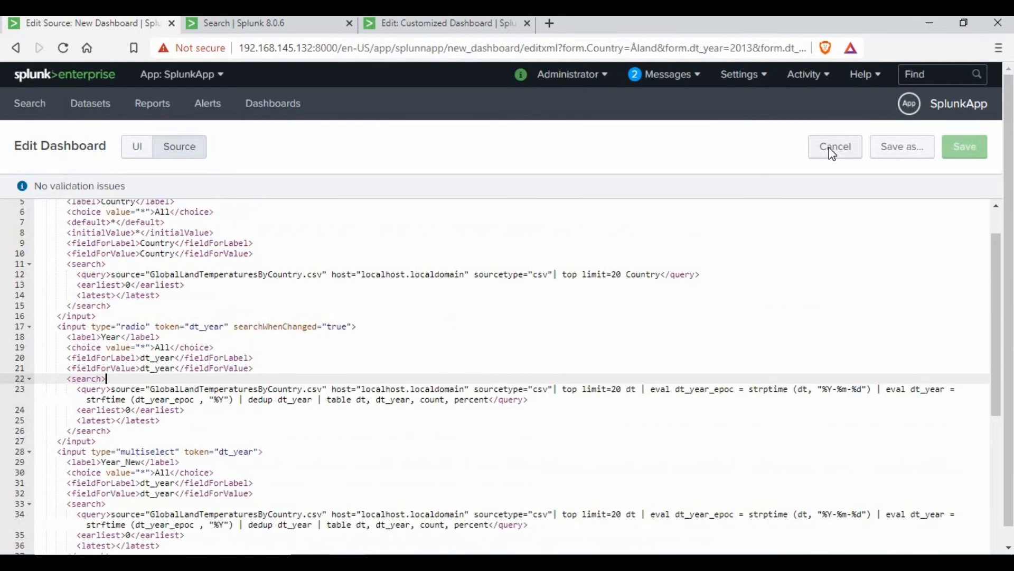
pyautogui.click(832, 154)
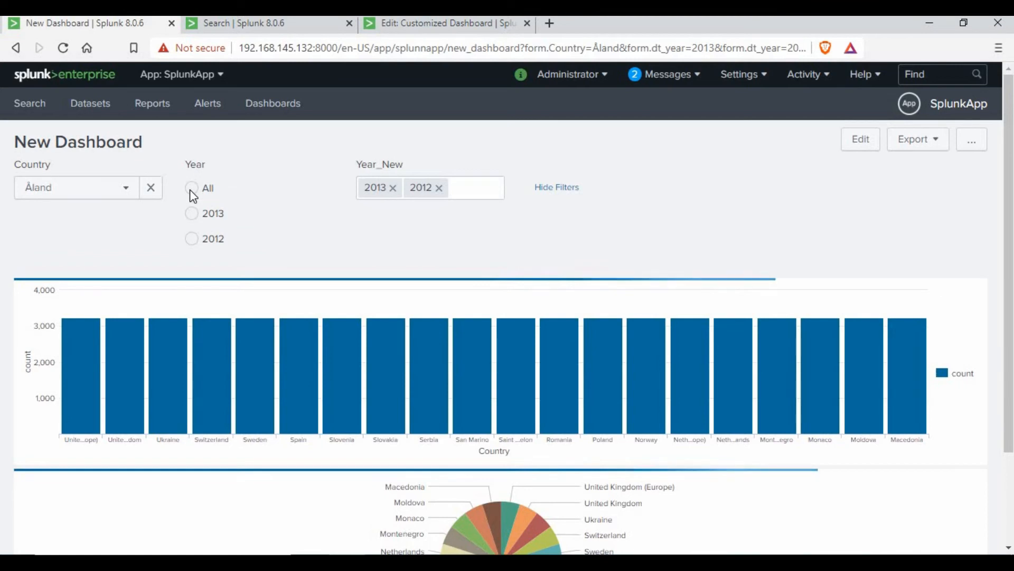
# - Clear the 2012 and 2013 selections from the Year_New filter
pyautogui.click(439, 188)
pyautogui.click(392, 189)
pyautogui.click(649, 229)
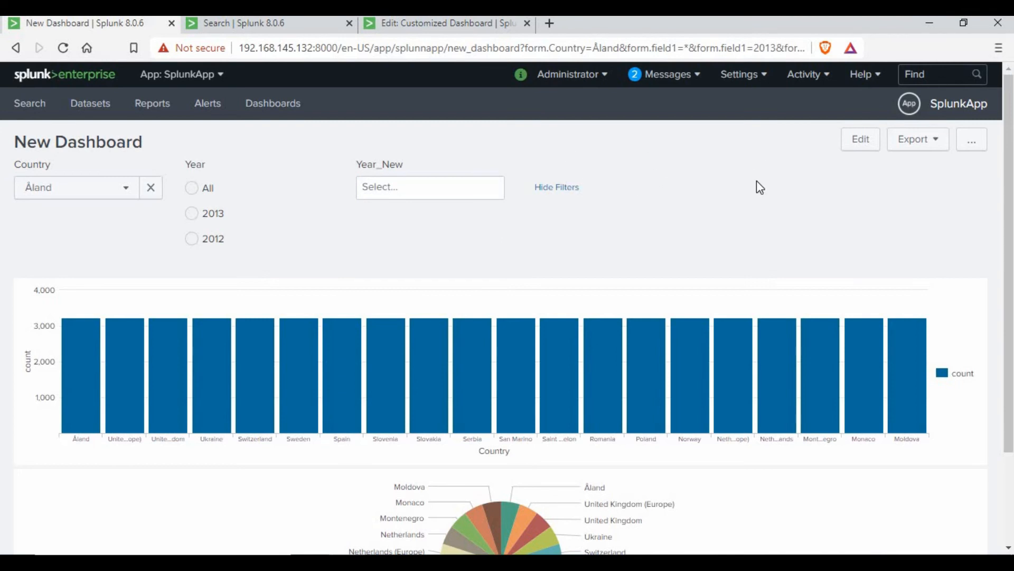
# - Open the dashboard for editing and add a checkbox input
pyautogui.click(860, 138)
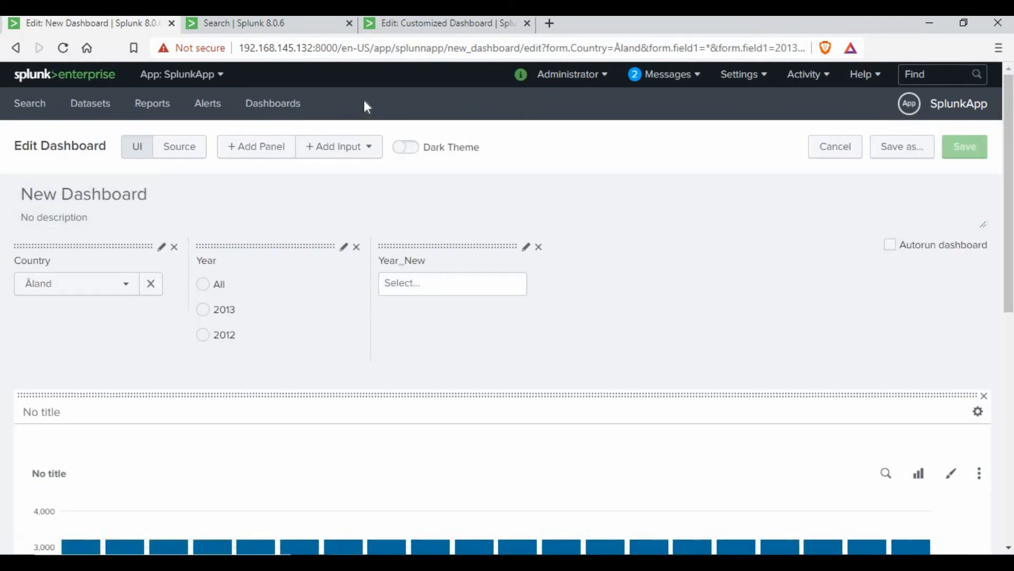
pyautogui.click(385, 215)
pyautogui.click(350, 158)
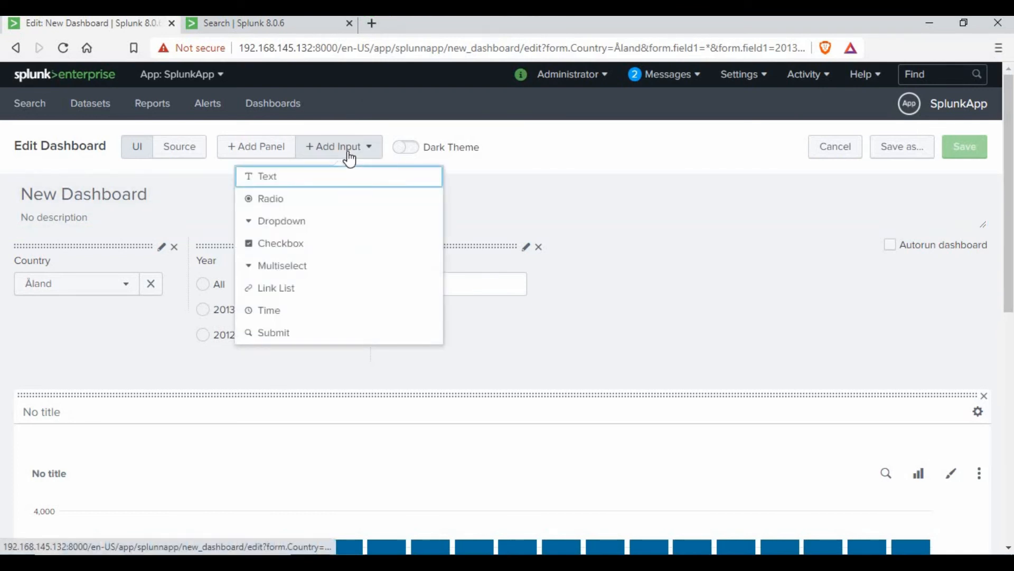
pyautogui.click(335, 245)
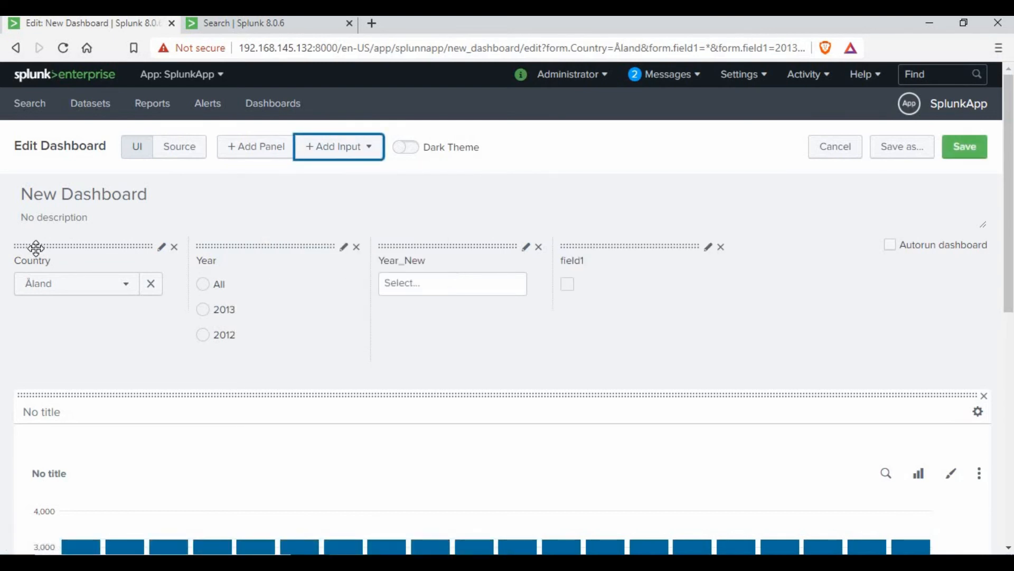
pyautogui.click(102, 297)
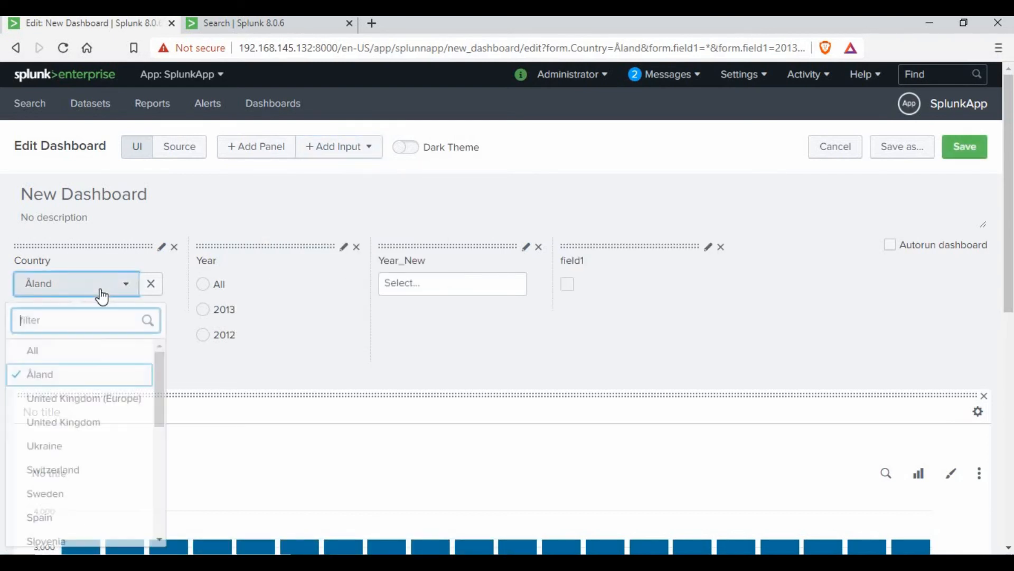
pyautogui.click(255, 214)
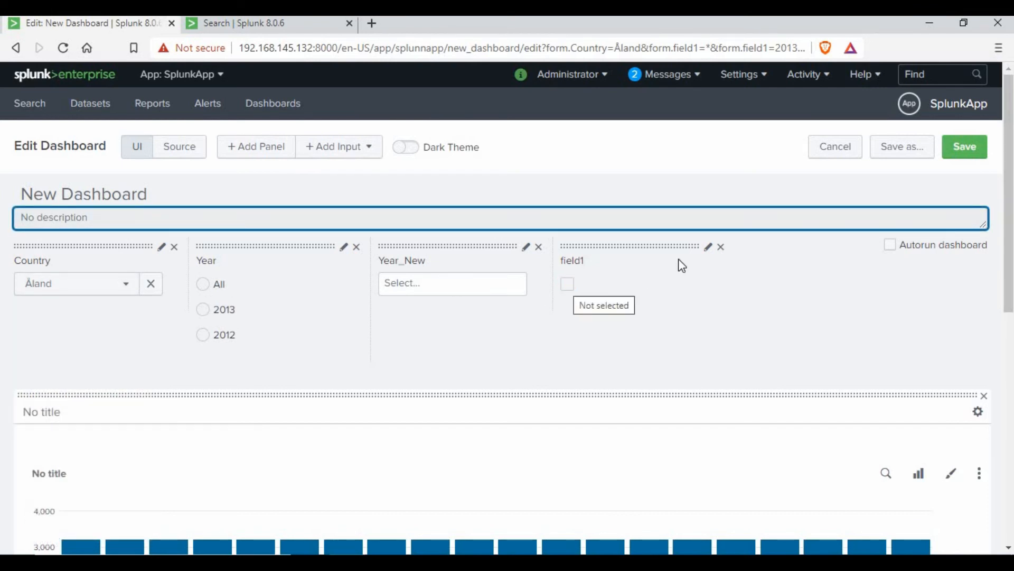
# - Label the new checkbox input Year_Checkbox and enable Search on Change
pyautogui.click(709, 248)
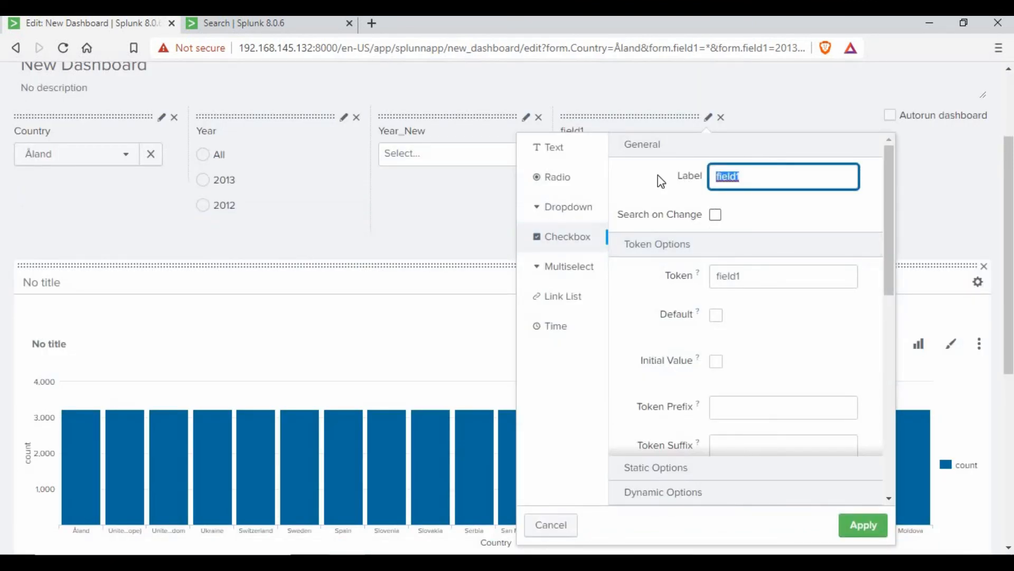
pyautogui.write('year')
pyautogui.hotkey('ctrl', 'a')
pyautogui.write('Ye')
pyautogui.click(716, 214)
# - Set the checkbox input's token to dt_year
pyautogui.click(688, 275)
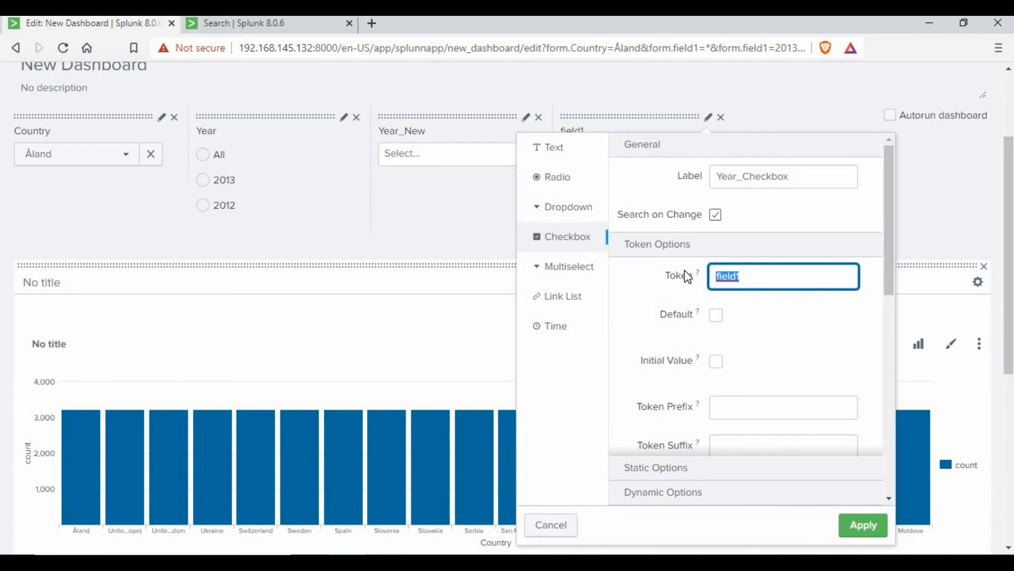
pyautogui.write('dt-year')
pyautogui.click(732, 274)
pyautogui.press('BackSpace')
pyautogui.write('_year')
pyautogui.scroll(-2, 738, 323)
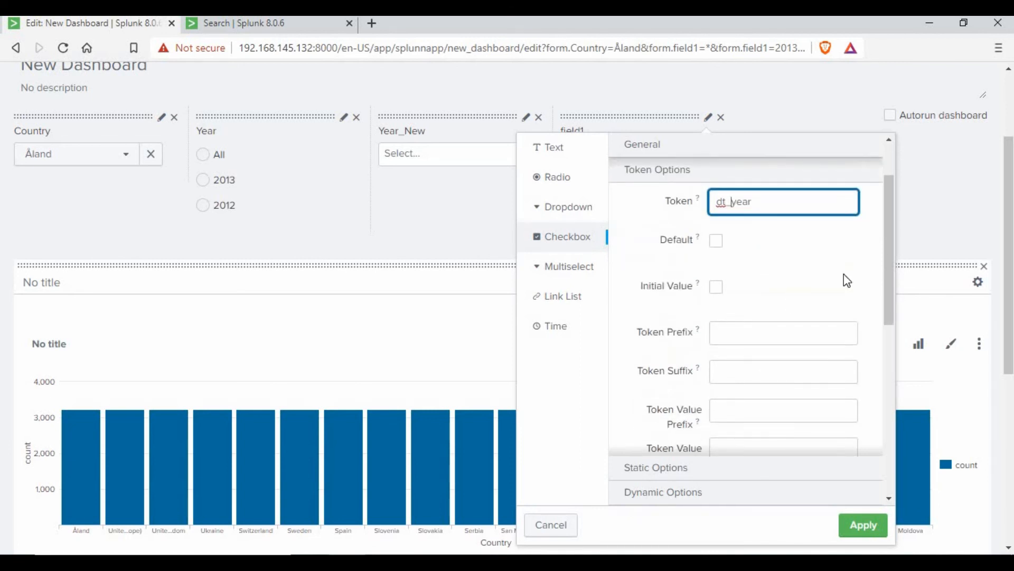
pyautogui.click(787, 264)
# - Paste the dt_year search into the checkbox input's dynamic options and set its time range to All time
pyautogui.scroll(-5, 782, 317)
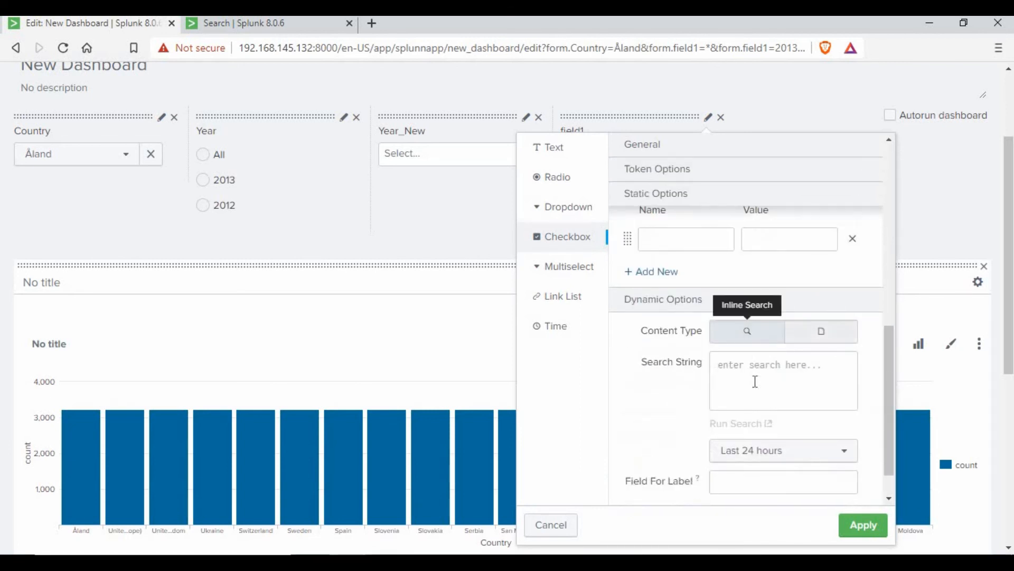
pyautogui.click(755, 381)
pyautogui.hotkey('ctrl', 'v')
pyautogui.scroll(-8, 797, 379)
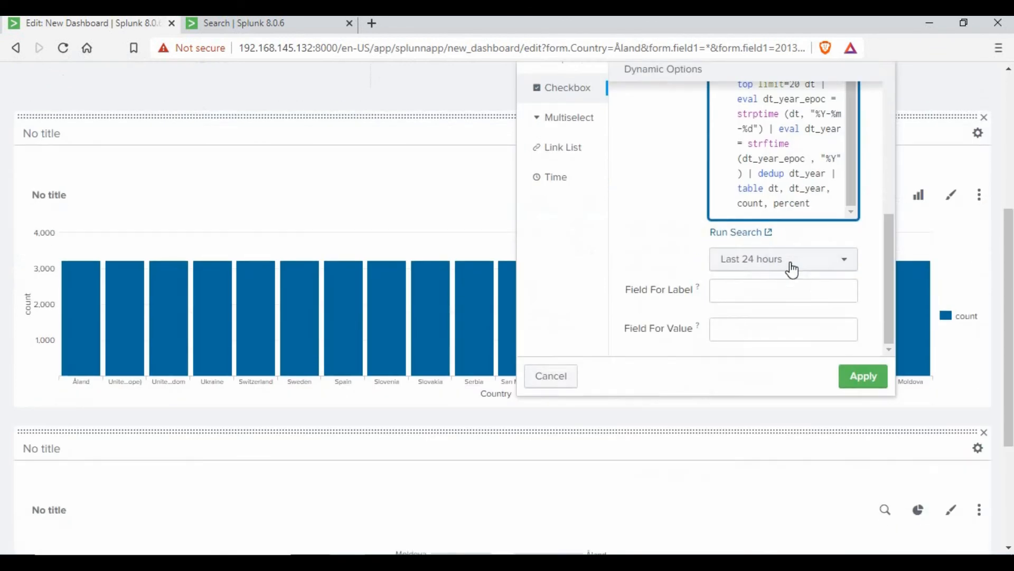
pyautogui.click(793, 266)
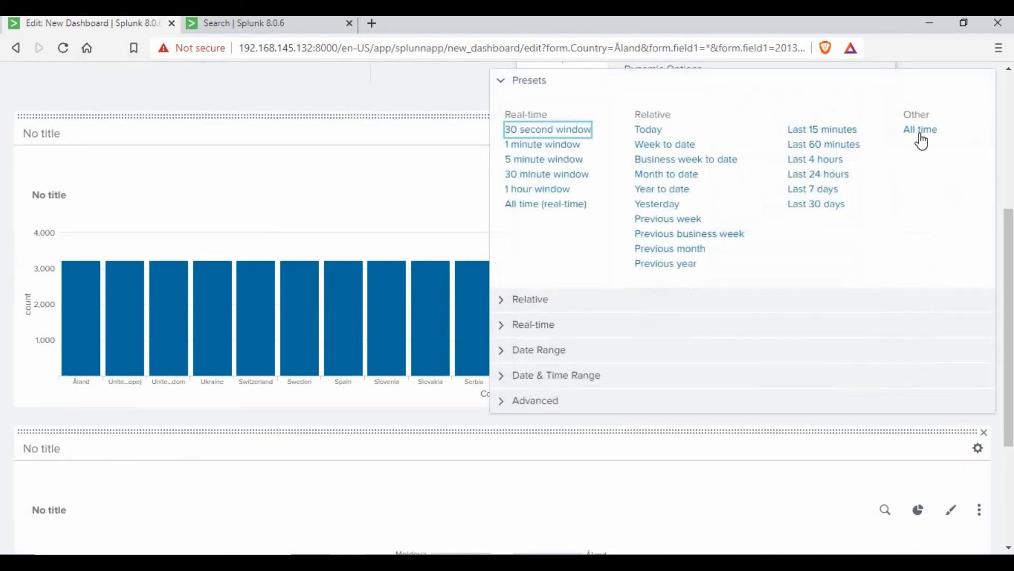
pyautogui.click(921, 129)
# - Set both the label field and the value field to dt_year and apply the checkbox input's settings
pyautogui.click(786, 296)
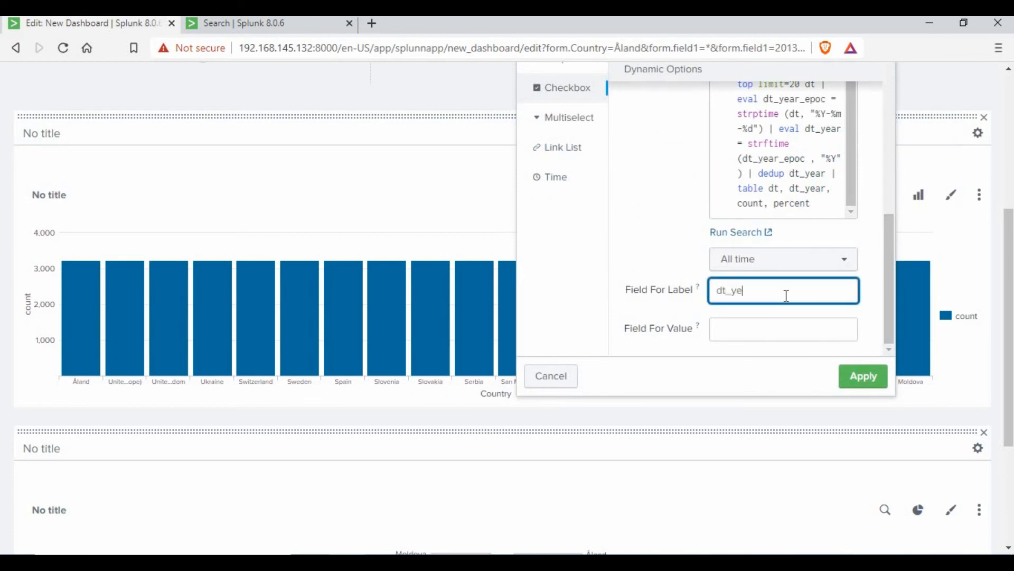
pyautogui.click(726, 328)
pyautogui.write('dt_year')
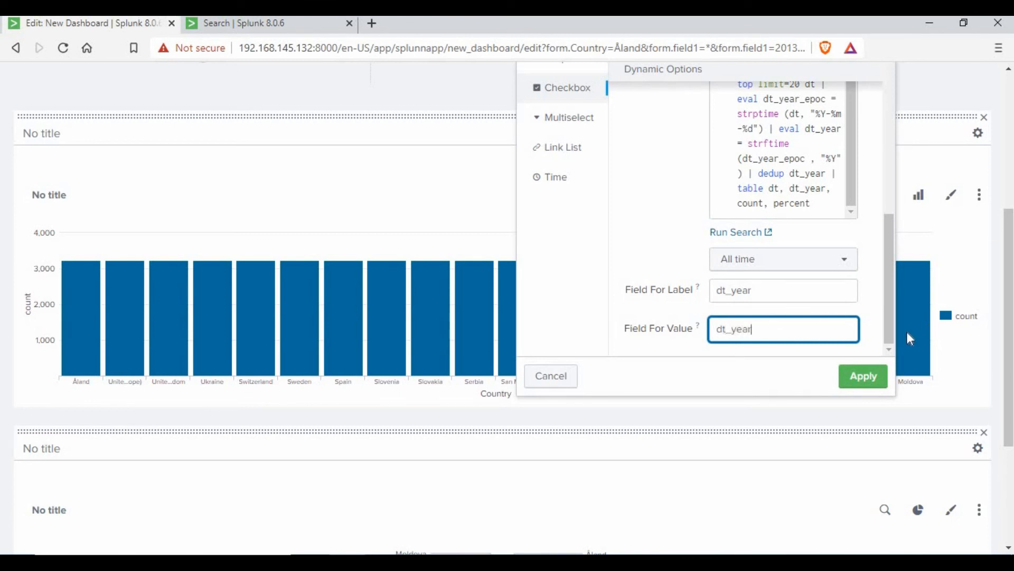
pyautogui.click(861, 378)
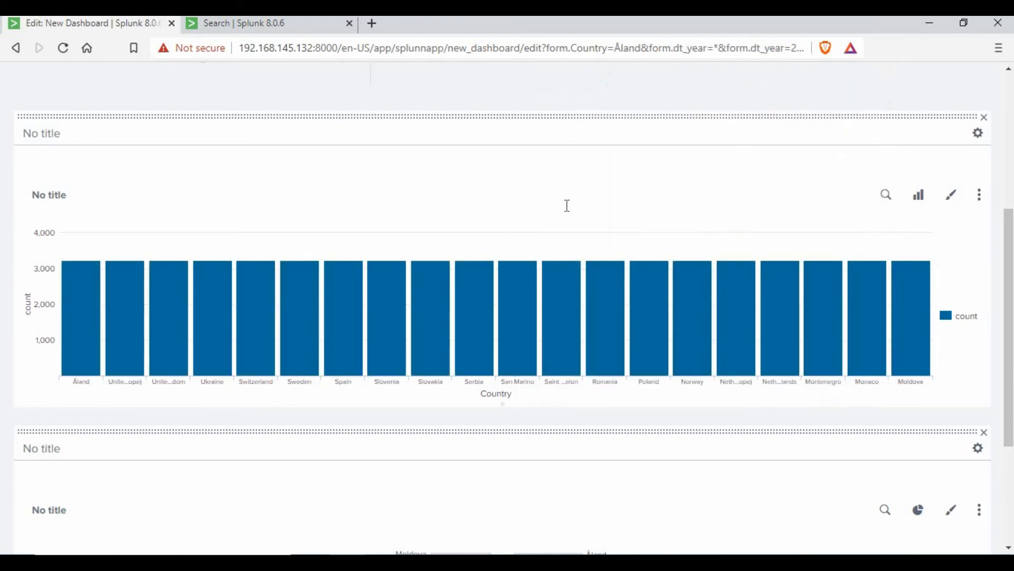
# - Give the Year_Checkbox input a static option named All with value * and apply the settings
pyautogui.scroll(3, 655, 241)
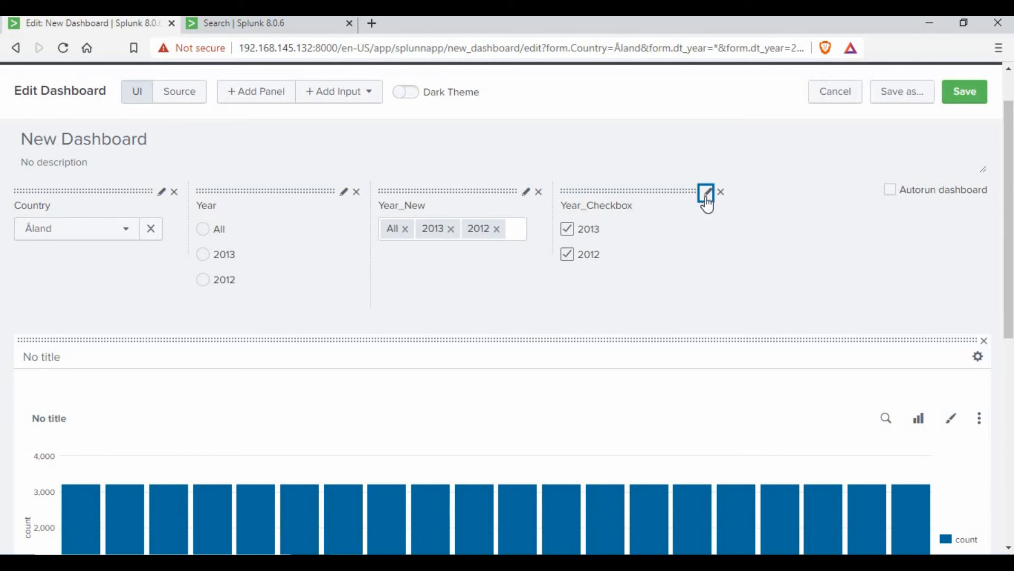
pyautogui.scroll(-4, 799, 355)
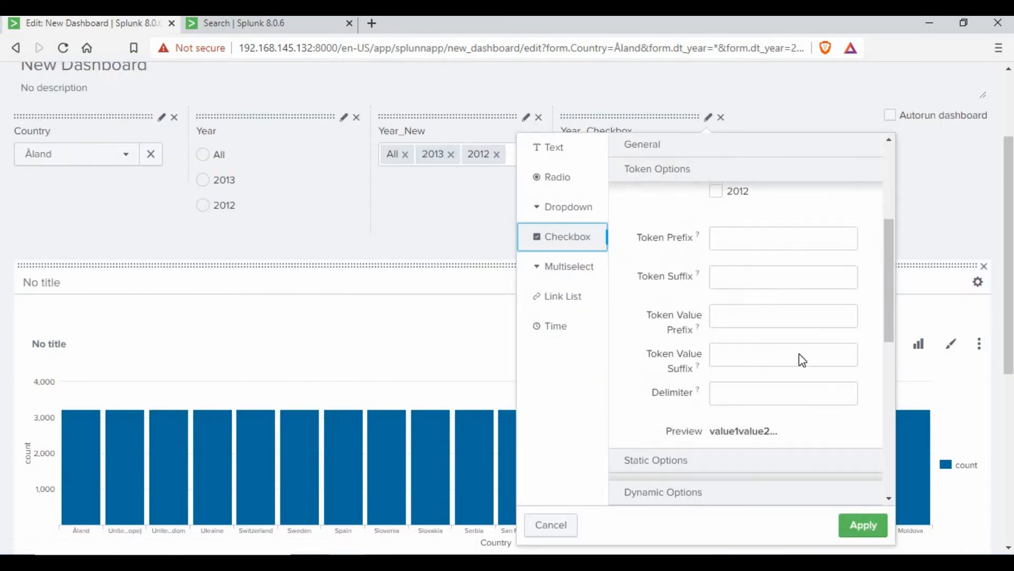
pyautogui.scroll(-3, 693, 362)
pyautogui.click(692, 291)
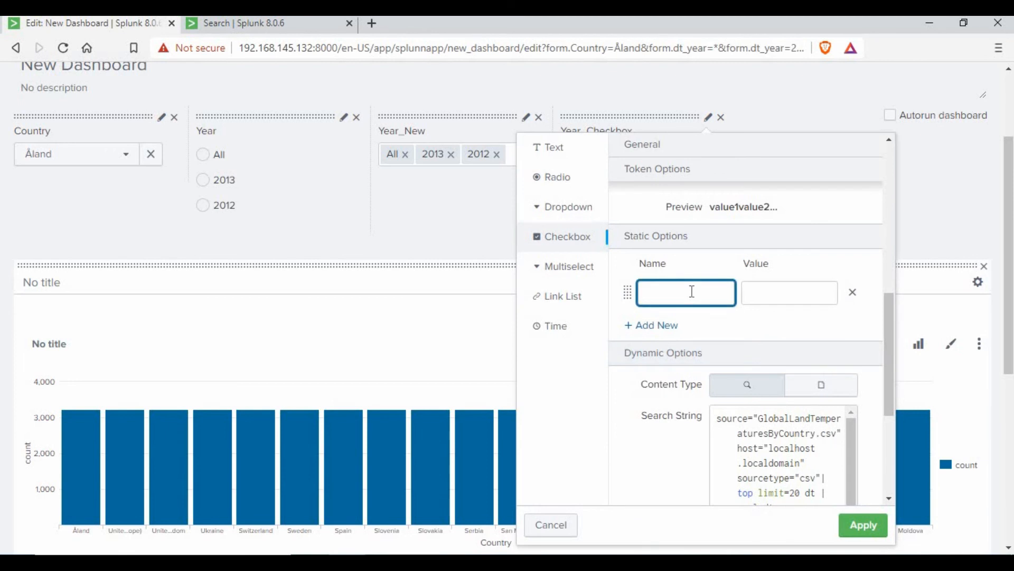
pyautogui.click(785, 296)
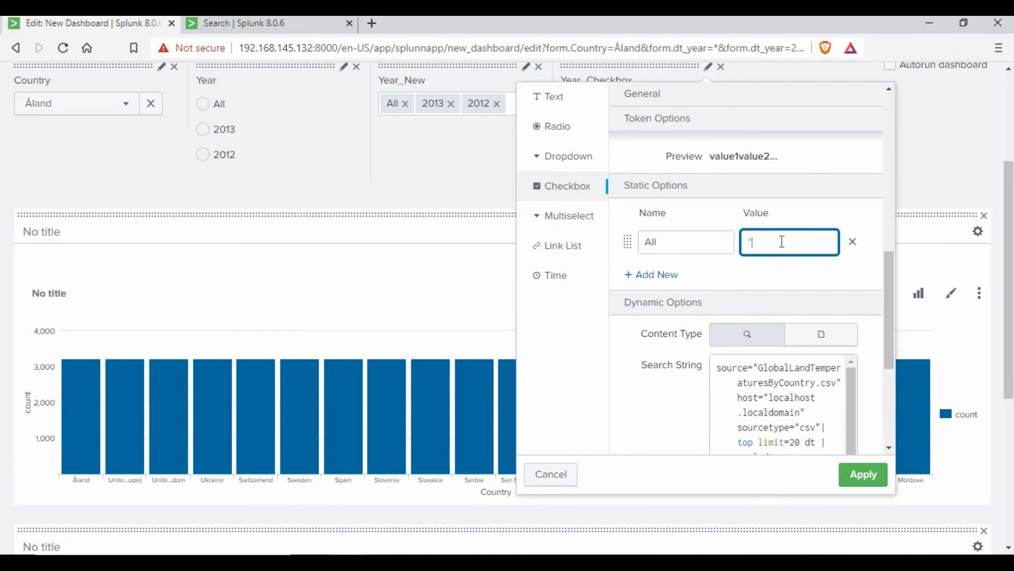
pyautogui.scroll(5, 784, 283)
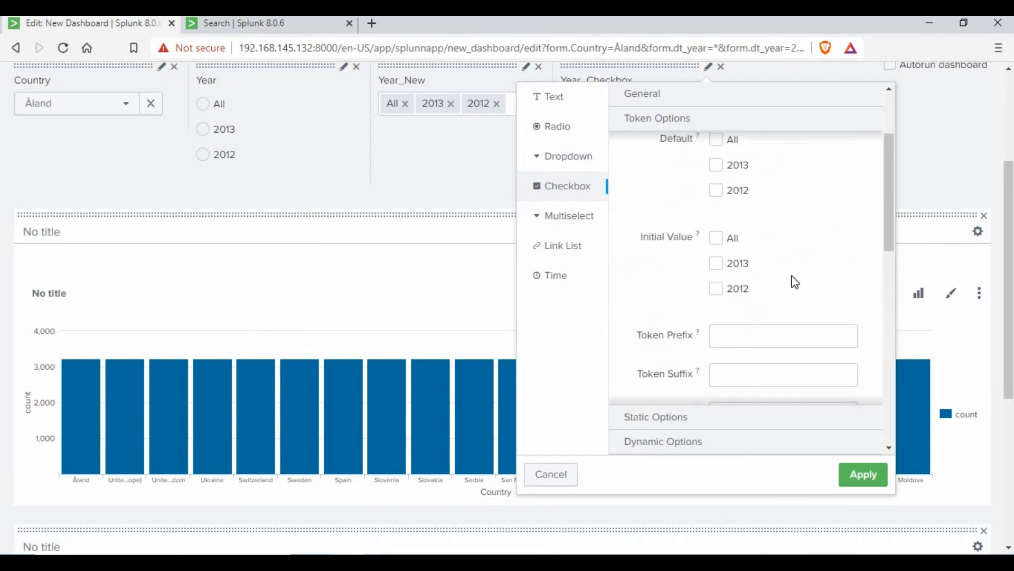
pyautogui.scroll(2, 786, 283)
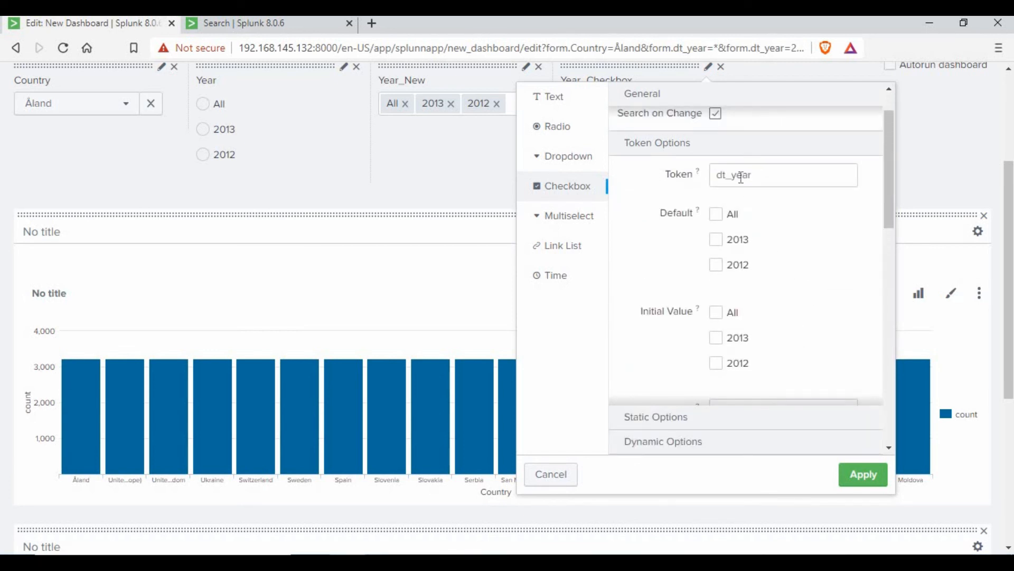
pyautogui.click(872, 478)
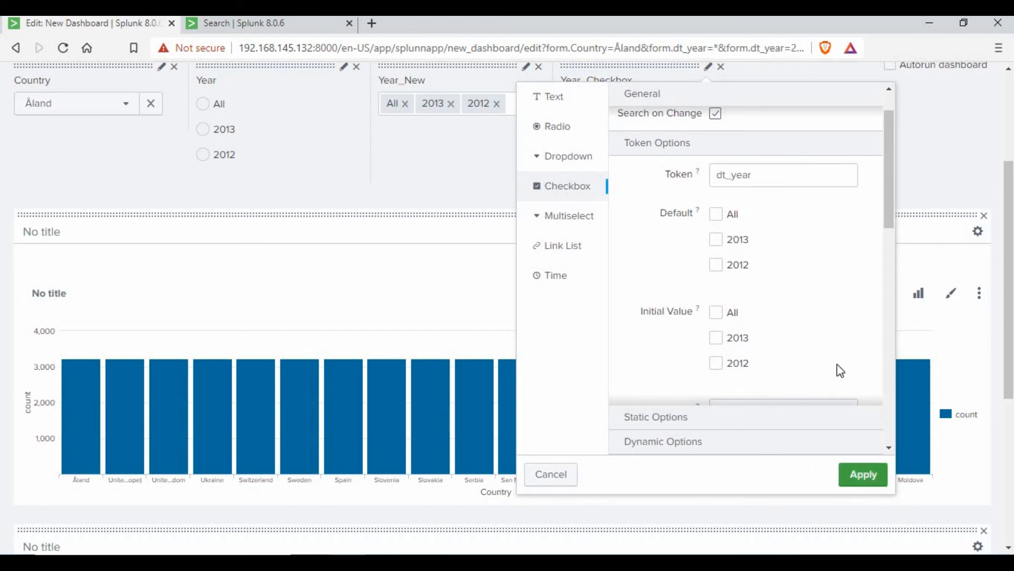
# - Clear the Year_Checkbox selections, including 2013 and 2012, and save the dashboard
pyautogui.scroll(3, 700, 202)
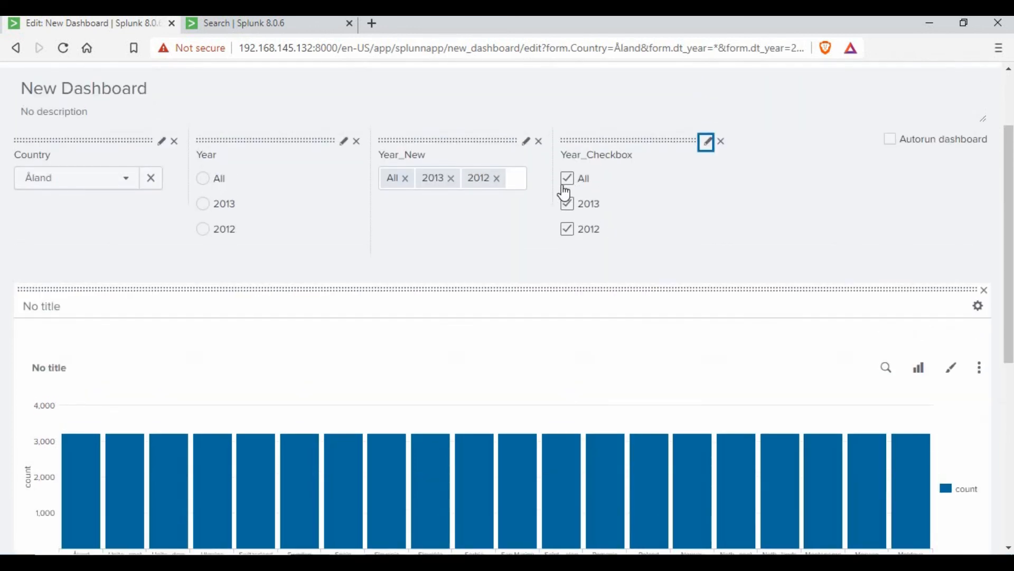
pyautogui.click(567, 204)
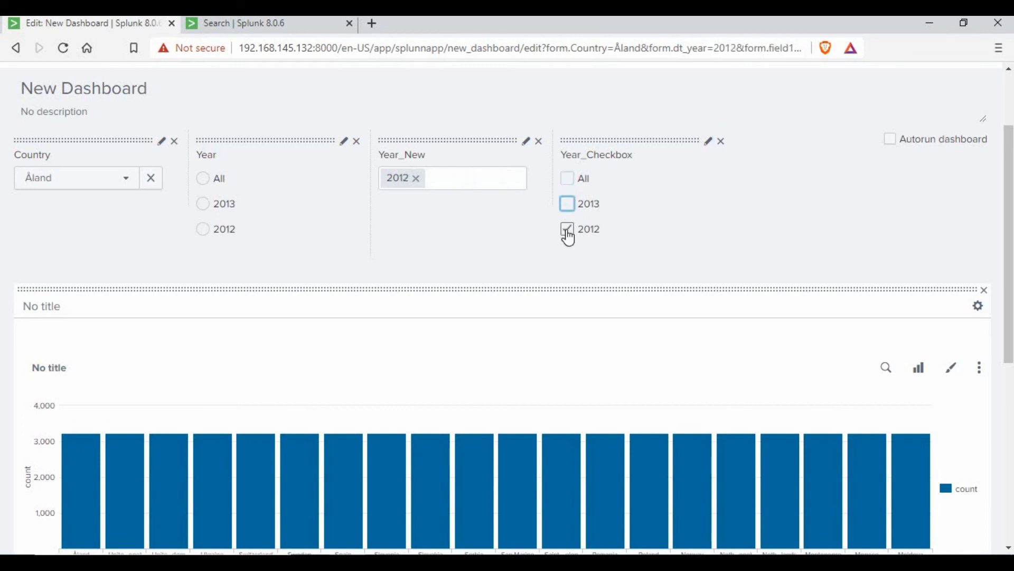
pyautogui.click(567, 229)
pyautogui.scroll(3, 945, 195)
pyautogui.click(965, 145)
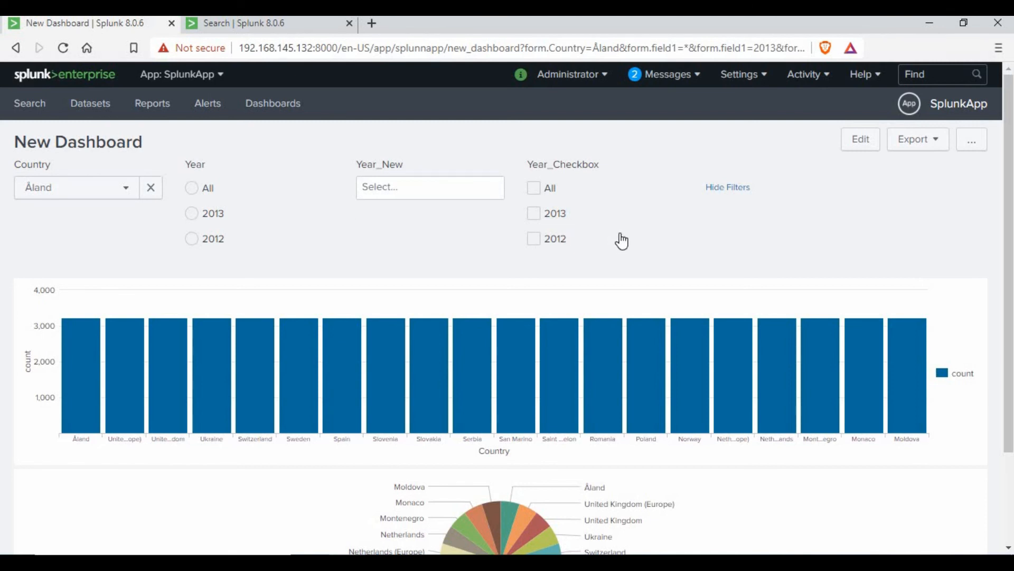
# - Open the dashboard's XML source, review the input and chart panel definitions, and leave the editor without changes
pyautogui.click(861, 139)
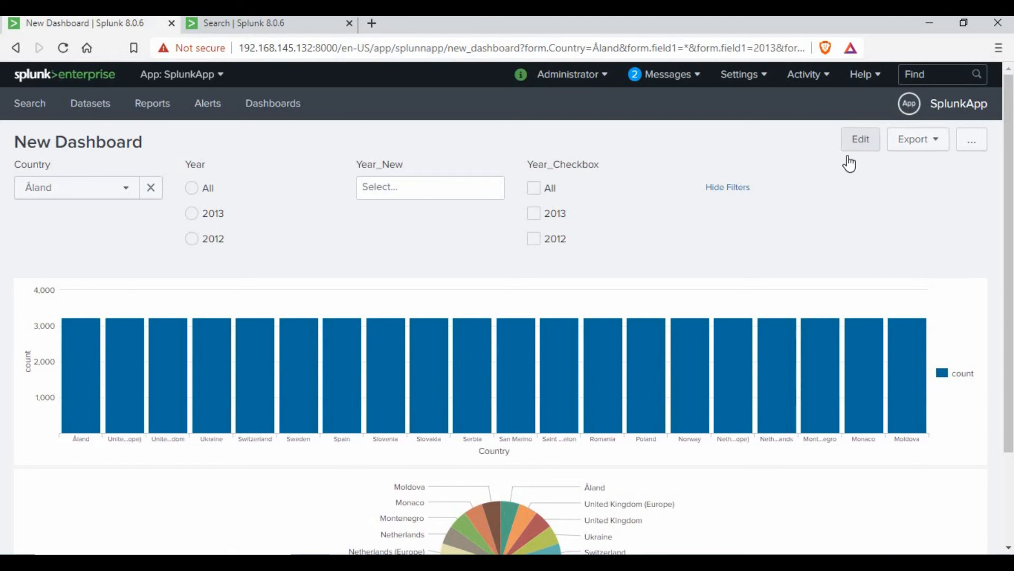
pyautogui.click(193, 152)
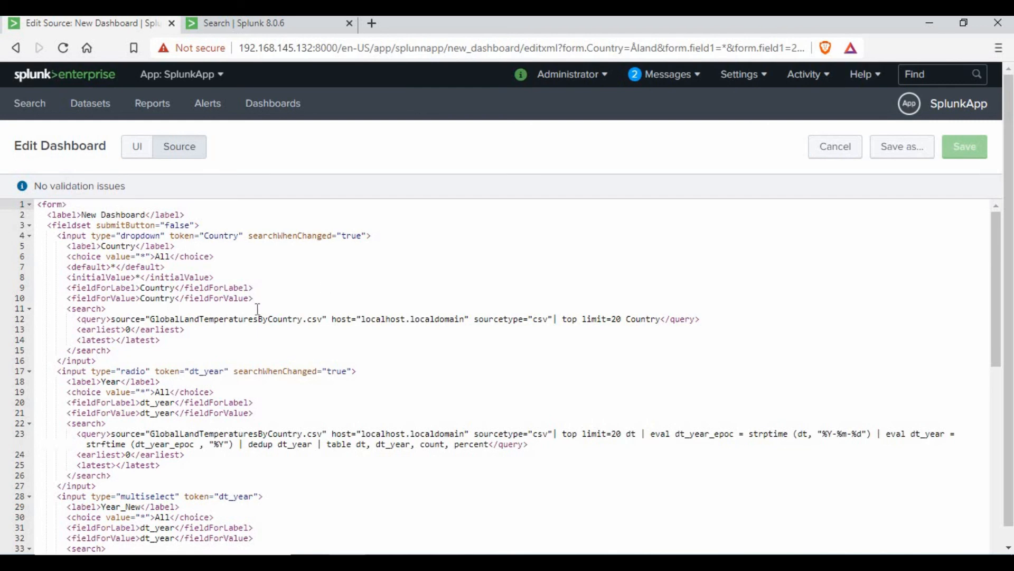
pyautogui.scroll(-8, 258, 309)
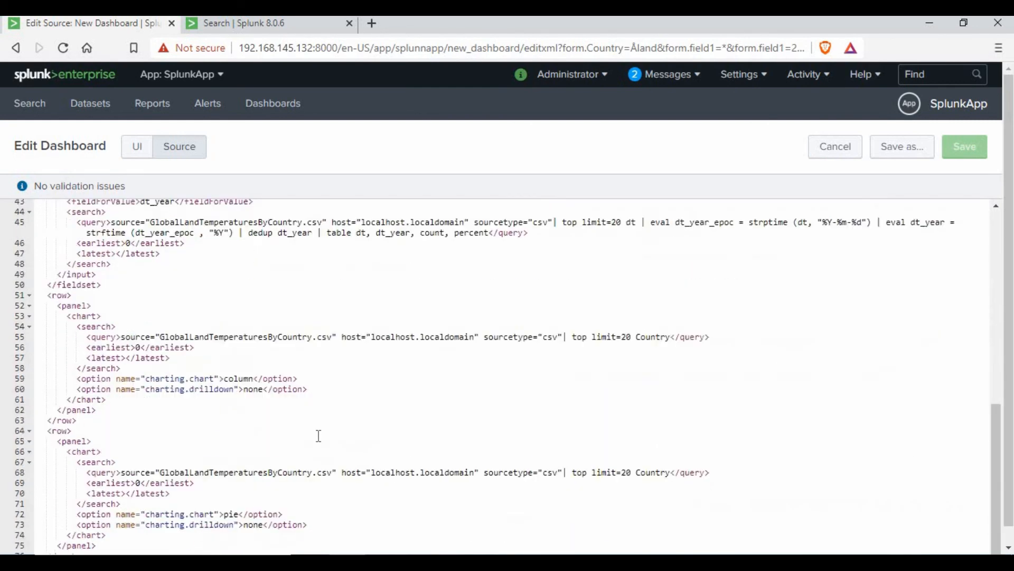
pyautogui.scroll(-1, 317, 437)
pyautogui.scroll(10, 283, 486)
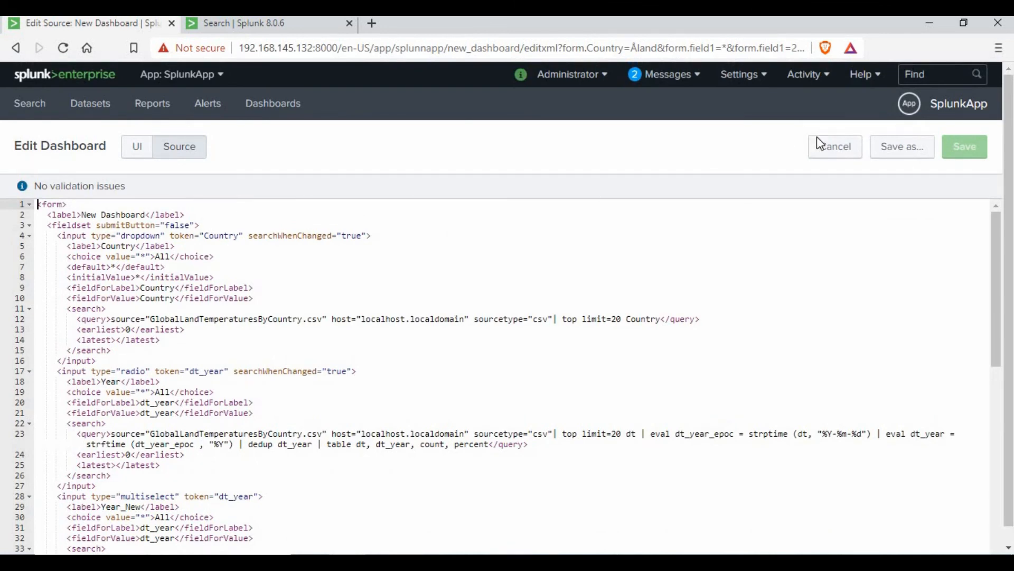
pyautogui.click(845, 149)
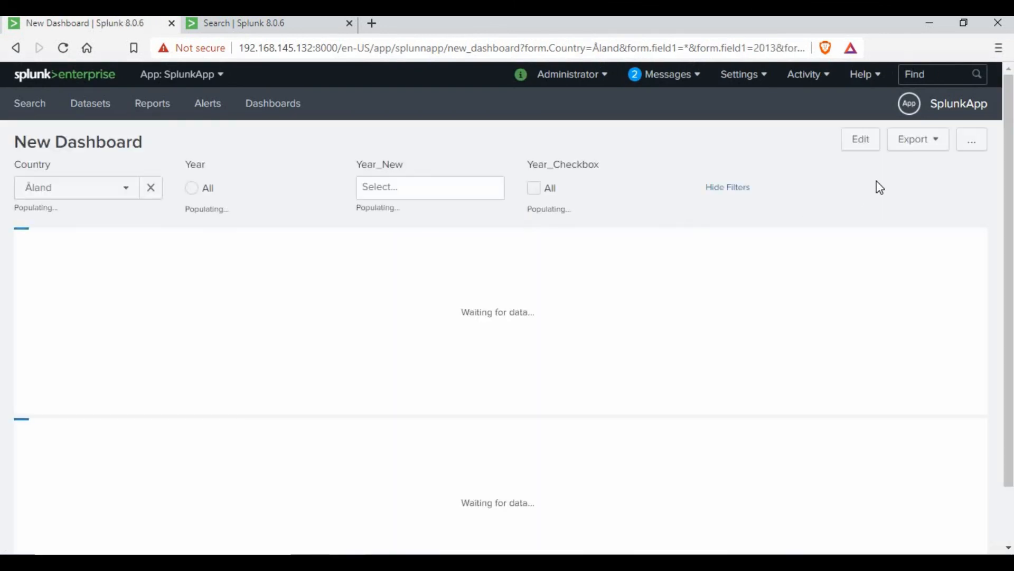
# - Add a Submit button to the dashboard's filter inputs and save the dashboard
pyautogui.click(863, 148)
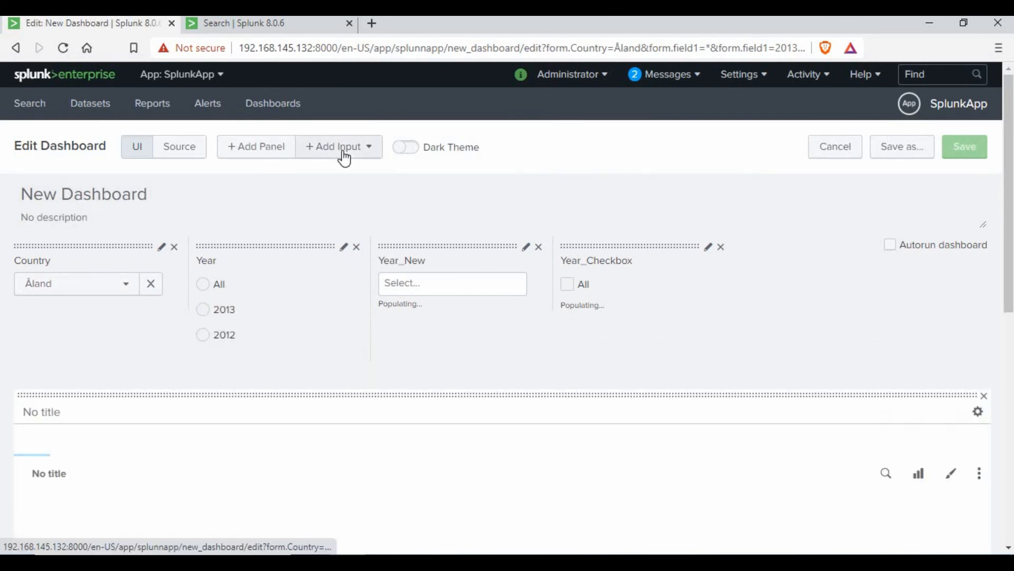
pyautogui.click(342, 150)
pyautogui.click(290, 331)
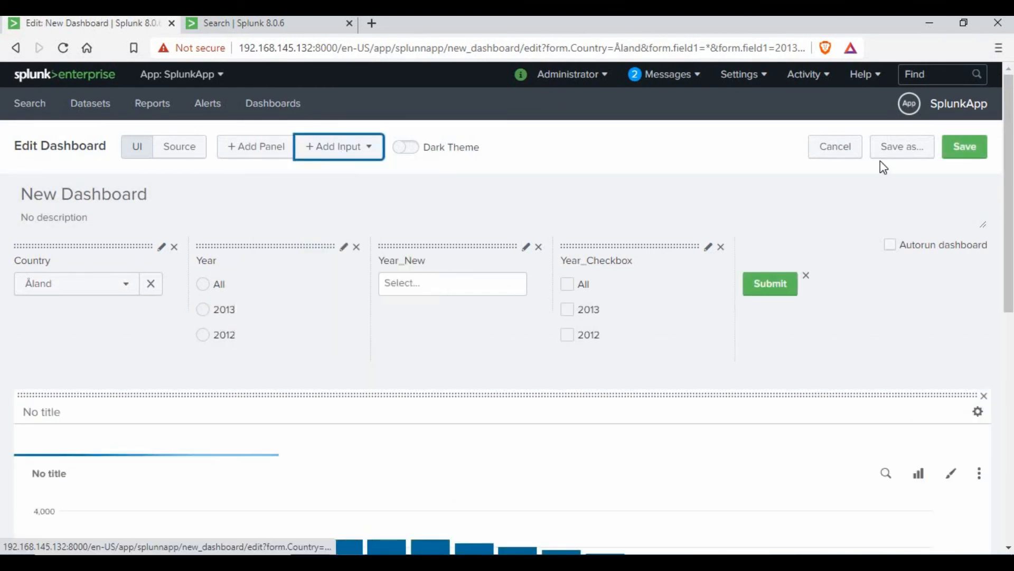
pyautogui.click(962, 153)
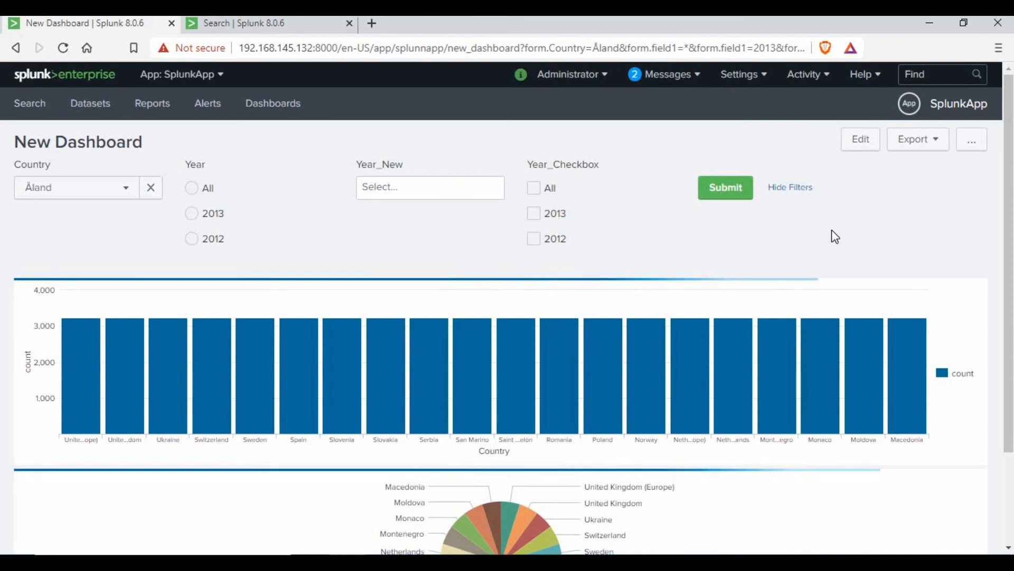
# - Filter the dashboard by Country United Kingdom (Europe) and Year 2013, and submit the selections
pyautogui.click(86, 192)
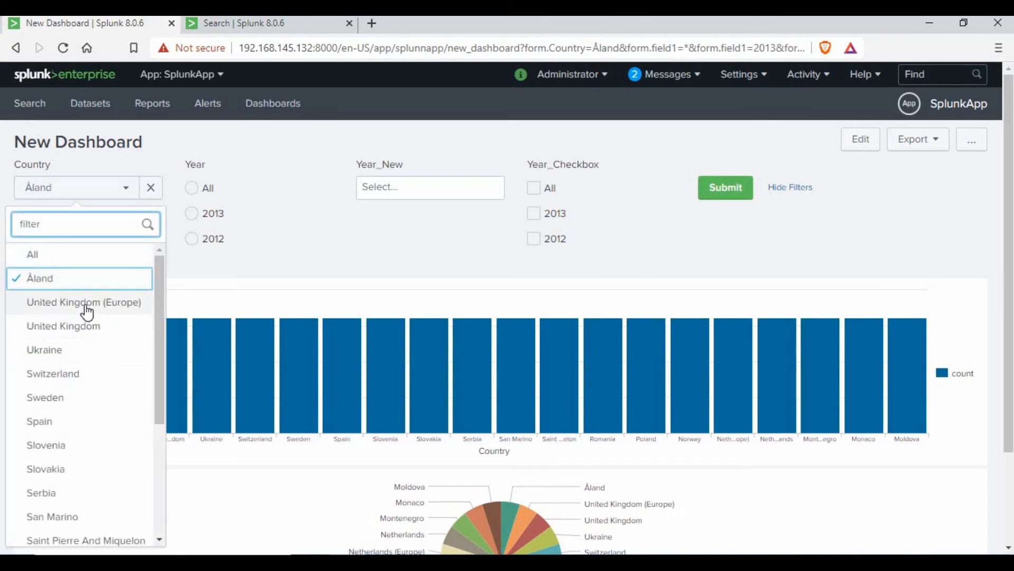
pyautogui.click(82, 303)
pyautogui.click(194, 213)
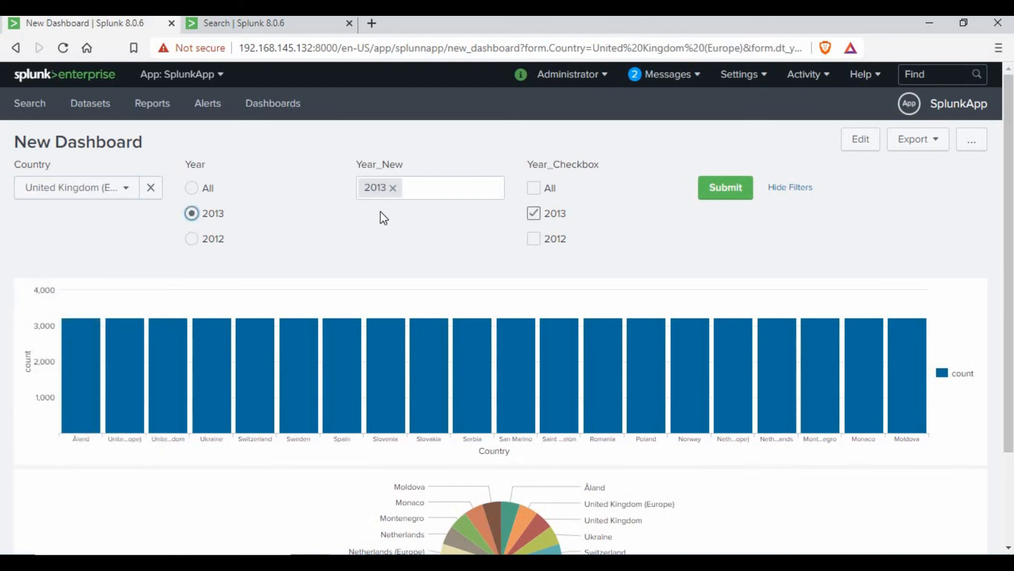
pyautogui.click(725, 196)
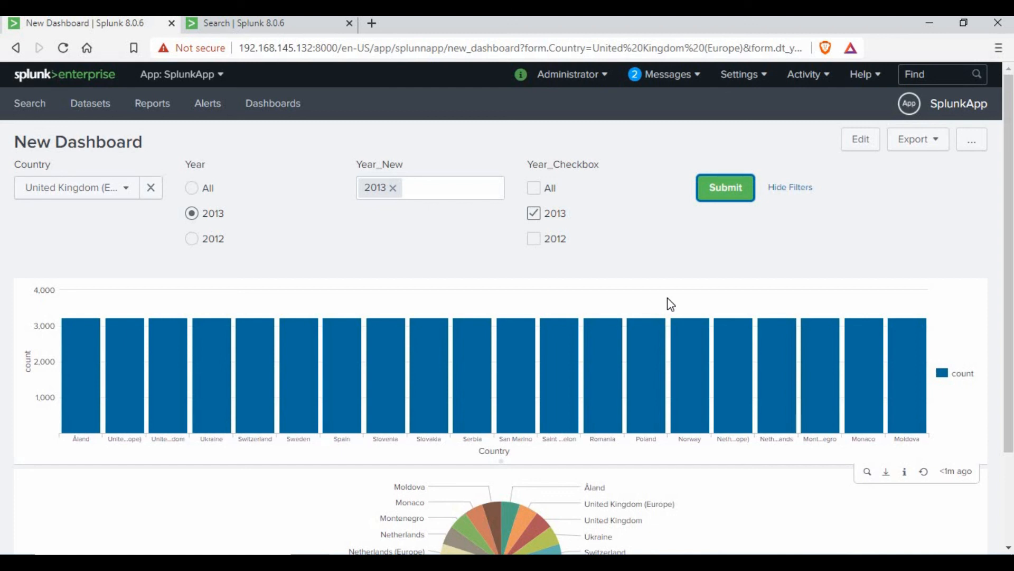
# - Review the Country dropdown's general, token, static and dynamic option settings in the dashboard editor, and leave editing without changes
pyautogui.click(860, 142)
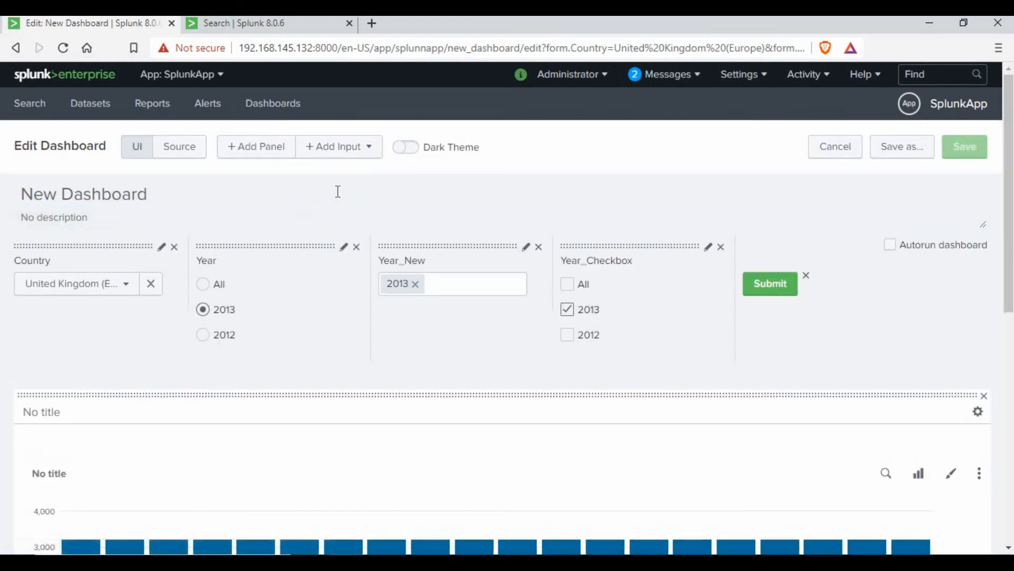
pyautogui.click(160, 247)
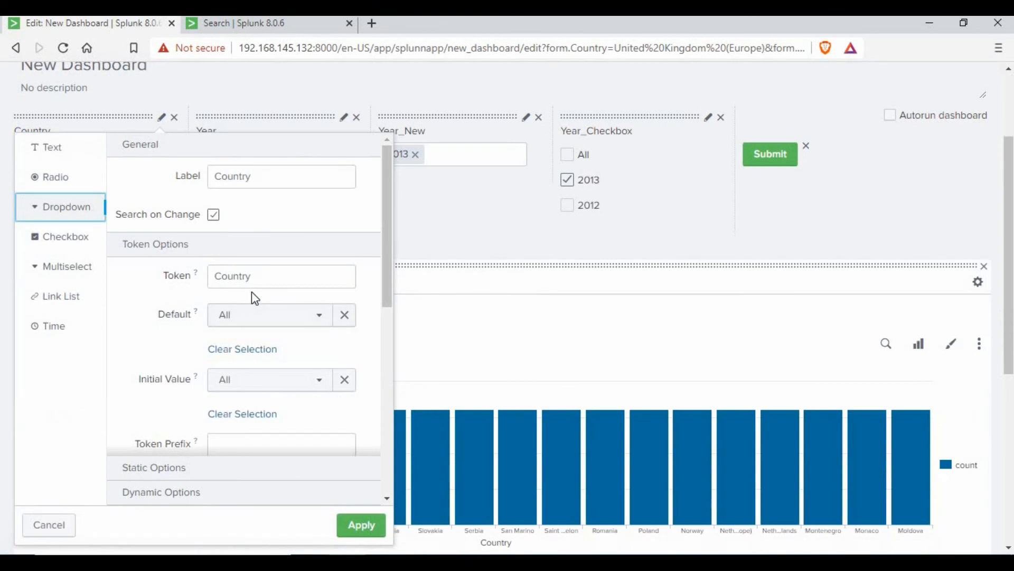
pyautogui.scroll(3, 252, 292)
pyautogui.scroll(-3, 263, 362)
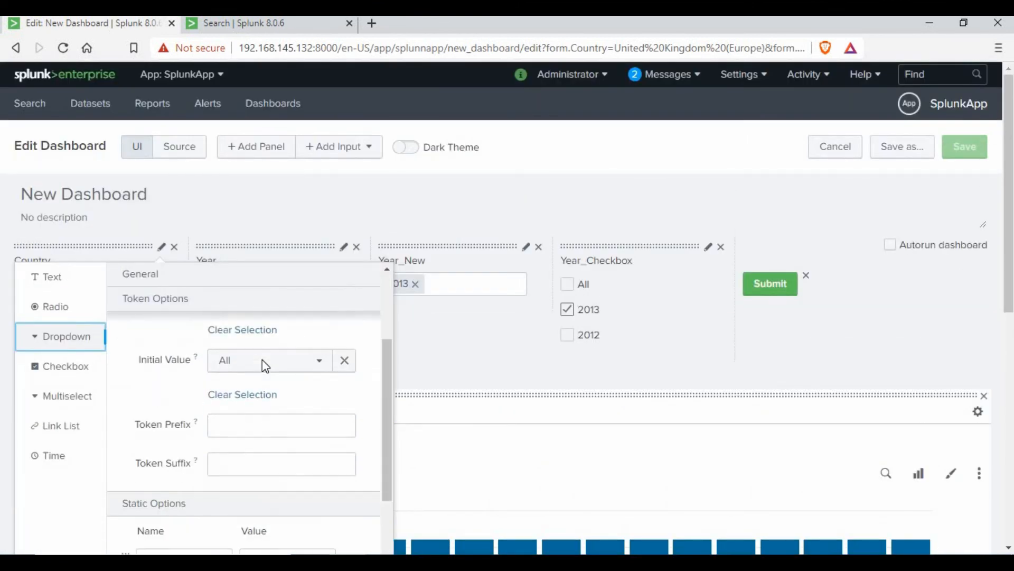
pyautogui.scroll(3, 263, 362)
pyautogui.scroll(-5, 391, 426)
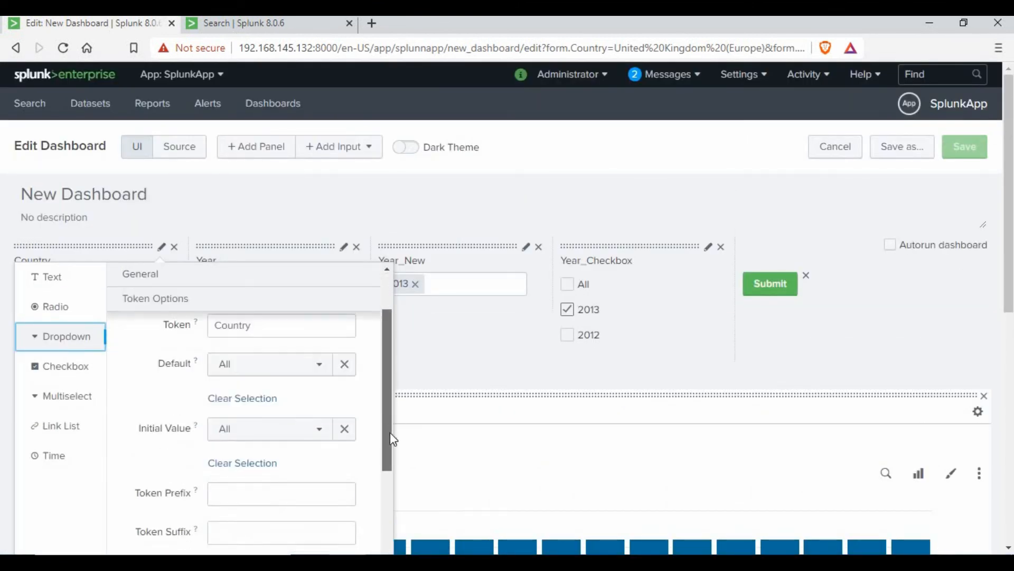
pyautogui.scroll(-2, 181, 386)
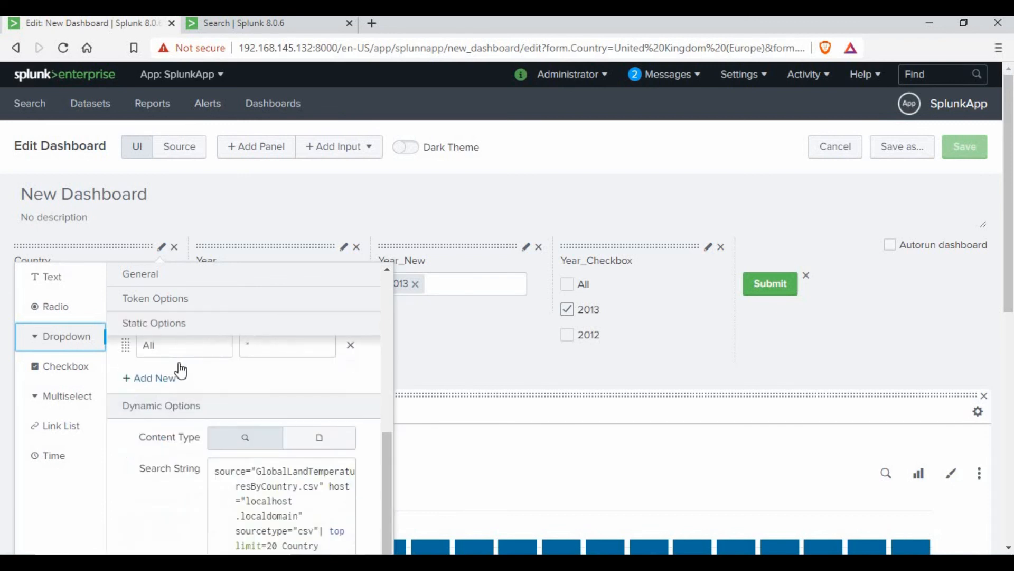
pyautogui.scroll(1, 179, 370)
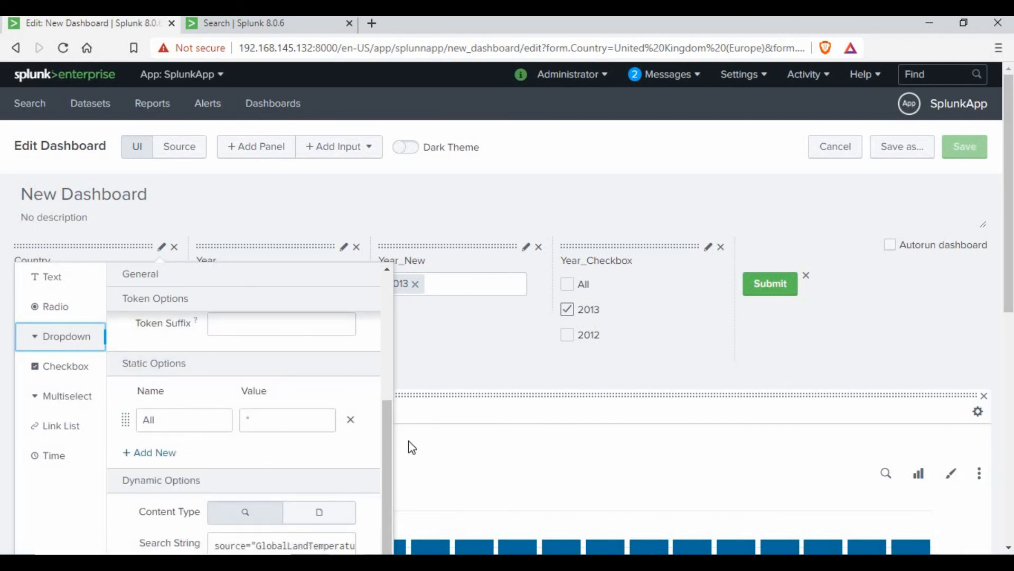
pyautogui.scroll(-3, 354, 457)
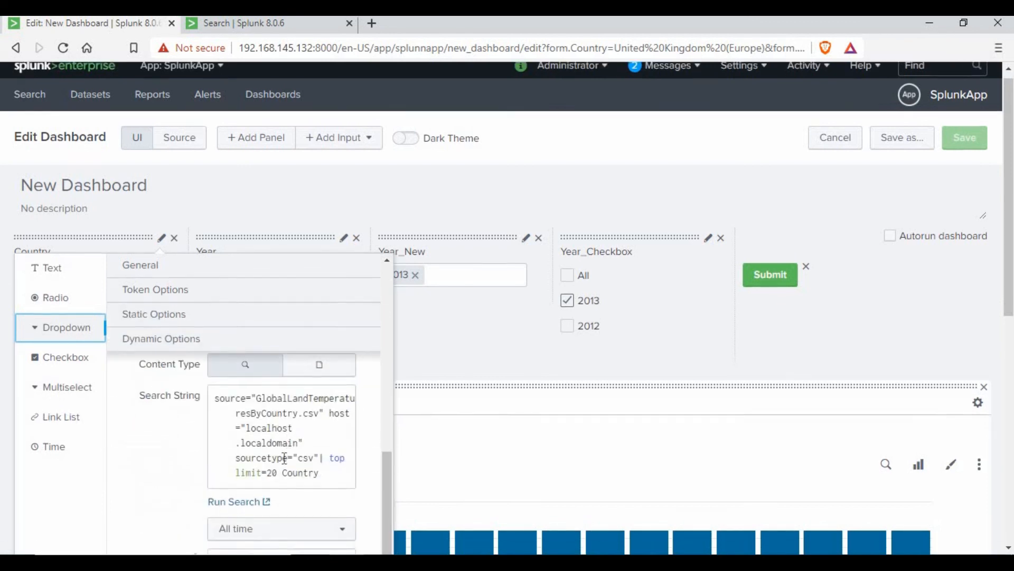
pyautogui.scroll(-3, 159, 428)
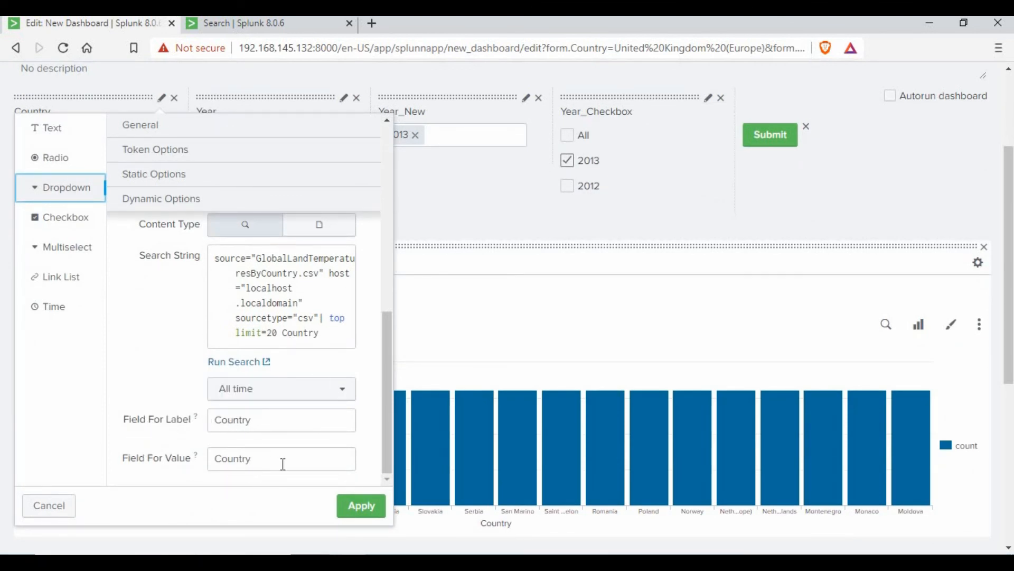
pyautogui.scroll(5, 279, 375)
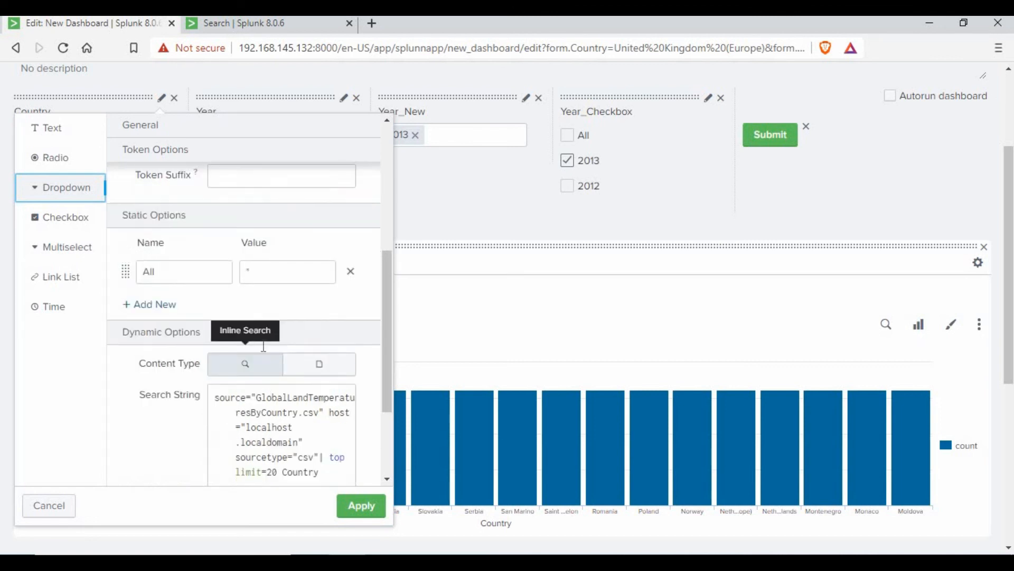
pyautogui.scroll(5, 275, 211)
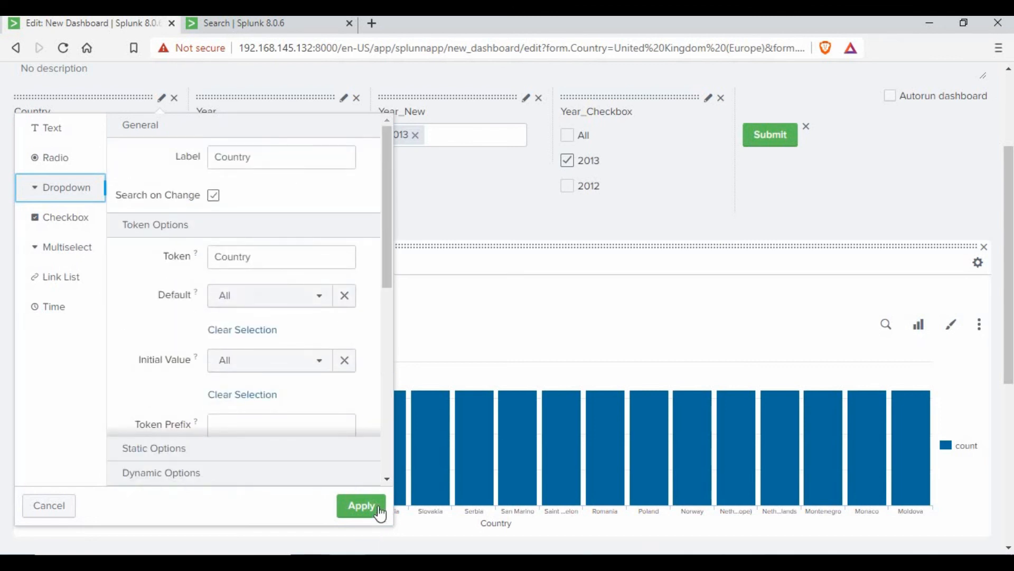
pyautogui.press('Escape')
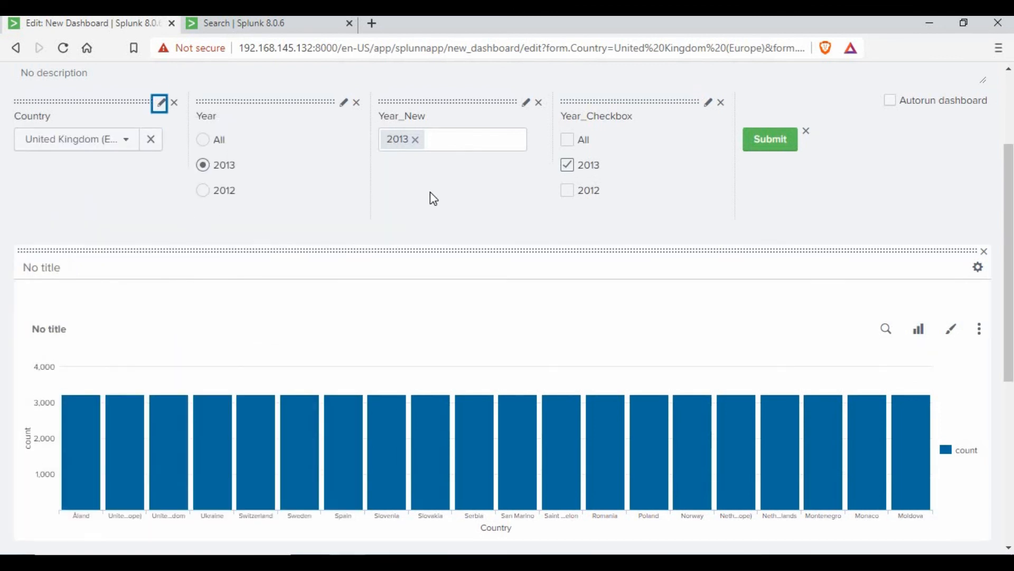
pyautogui.scroll(3, 430, 192)
pyautogui.click(827, 144)
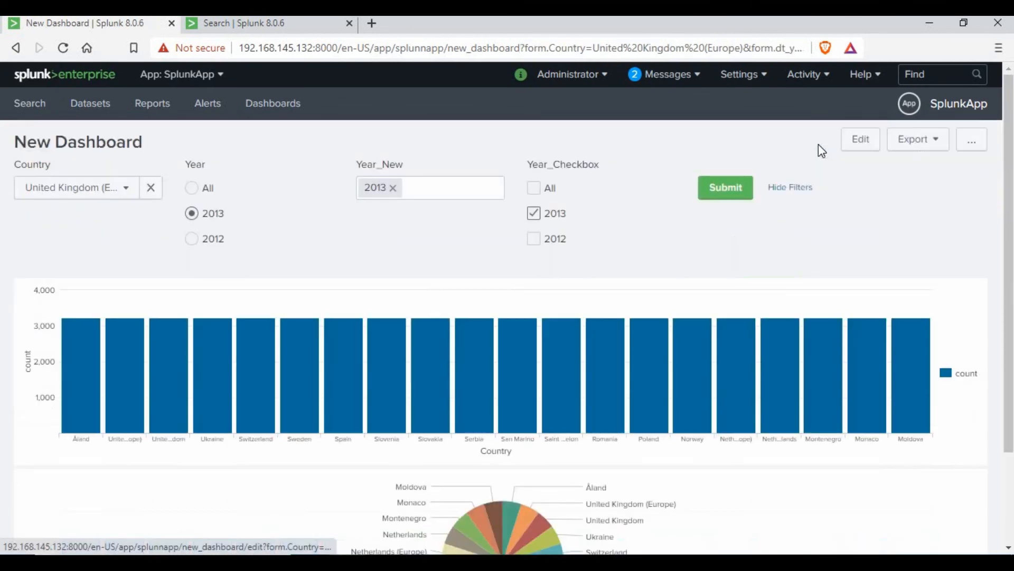
pyautogui.moveTo(656, 358)
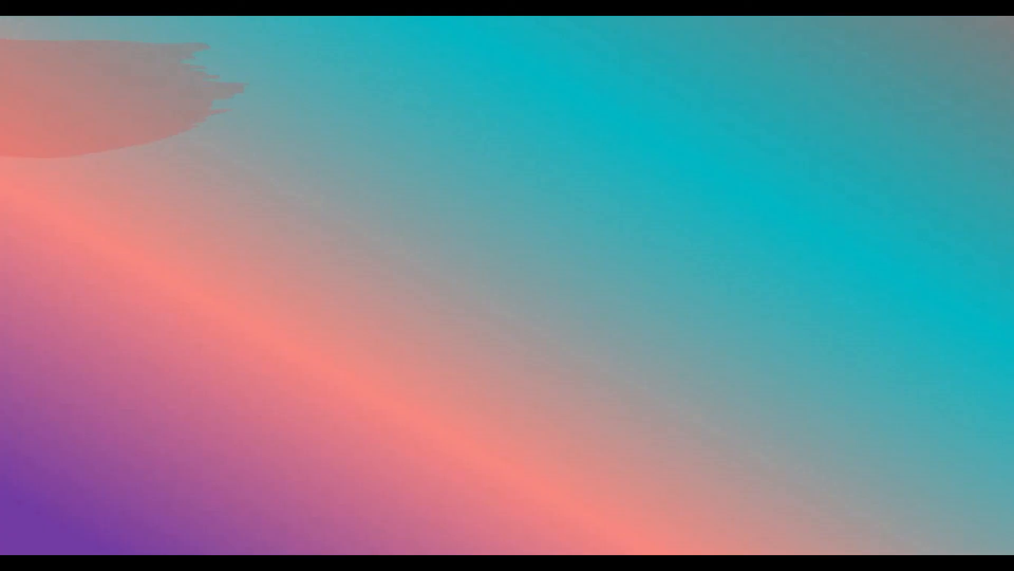